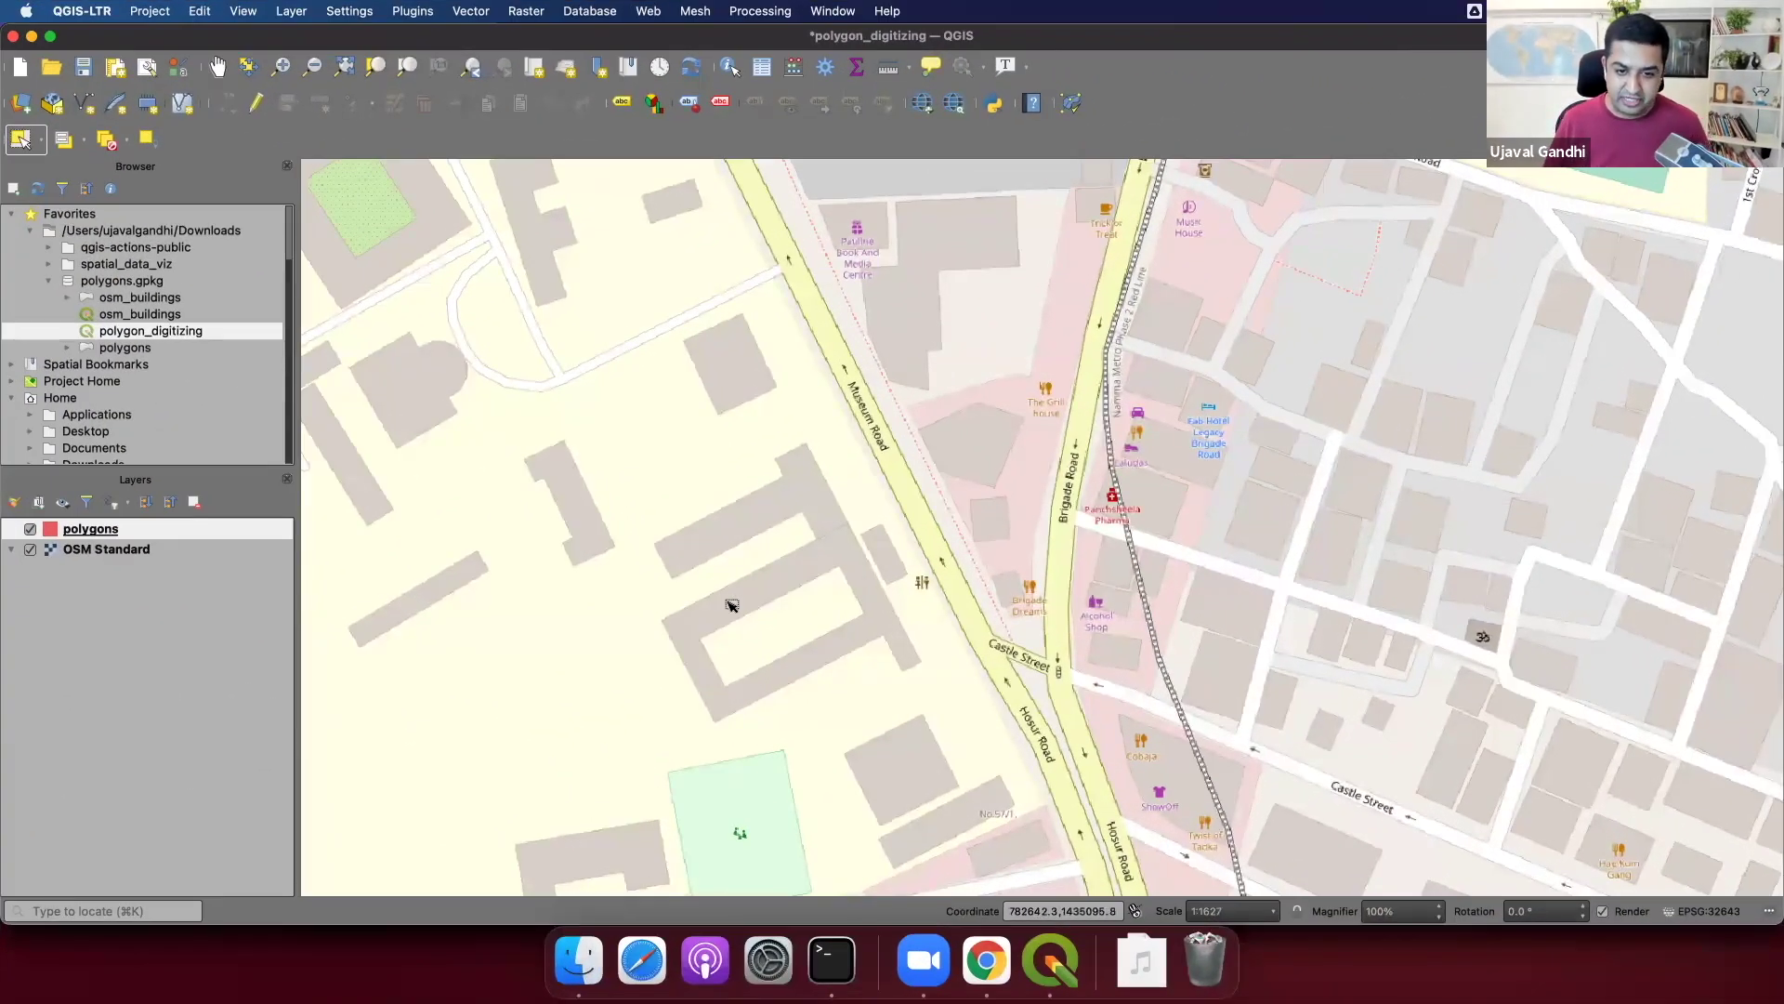
Zoom out, pan, and zoom back in on the courtyard building by Museum Road and Castle Street.
scroll(732, 605, "down", 1)
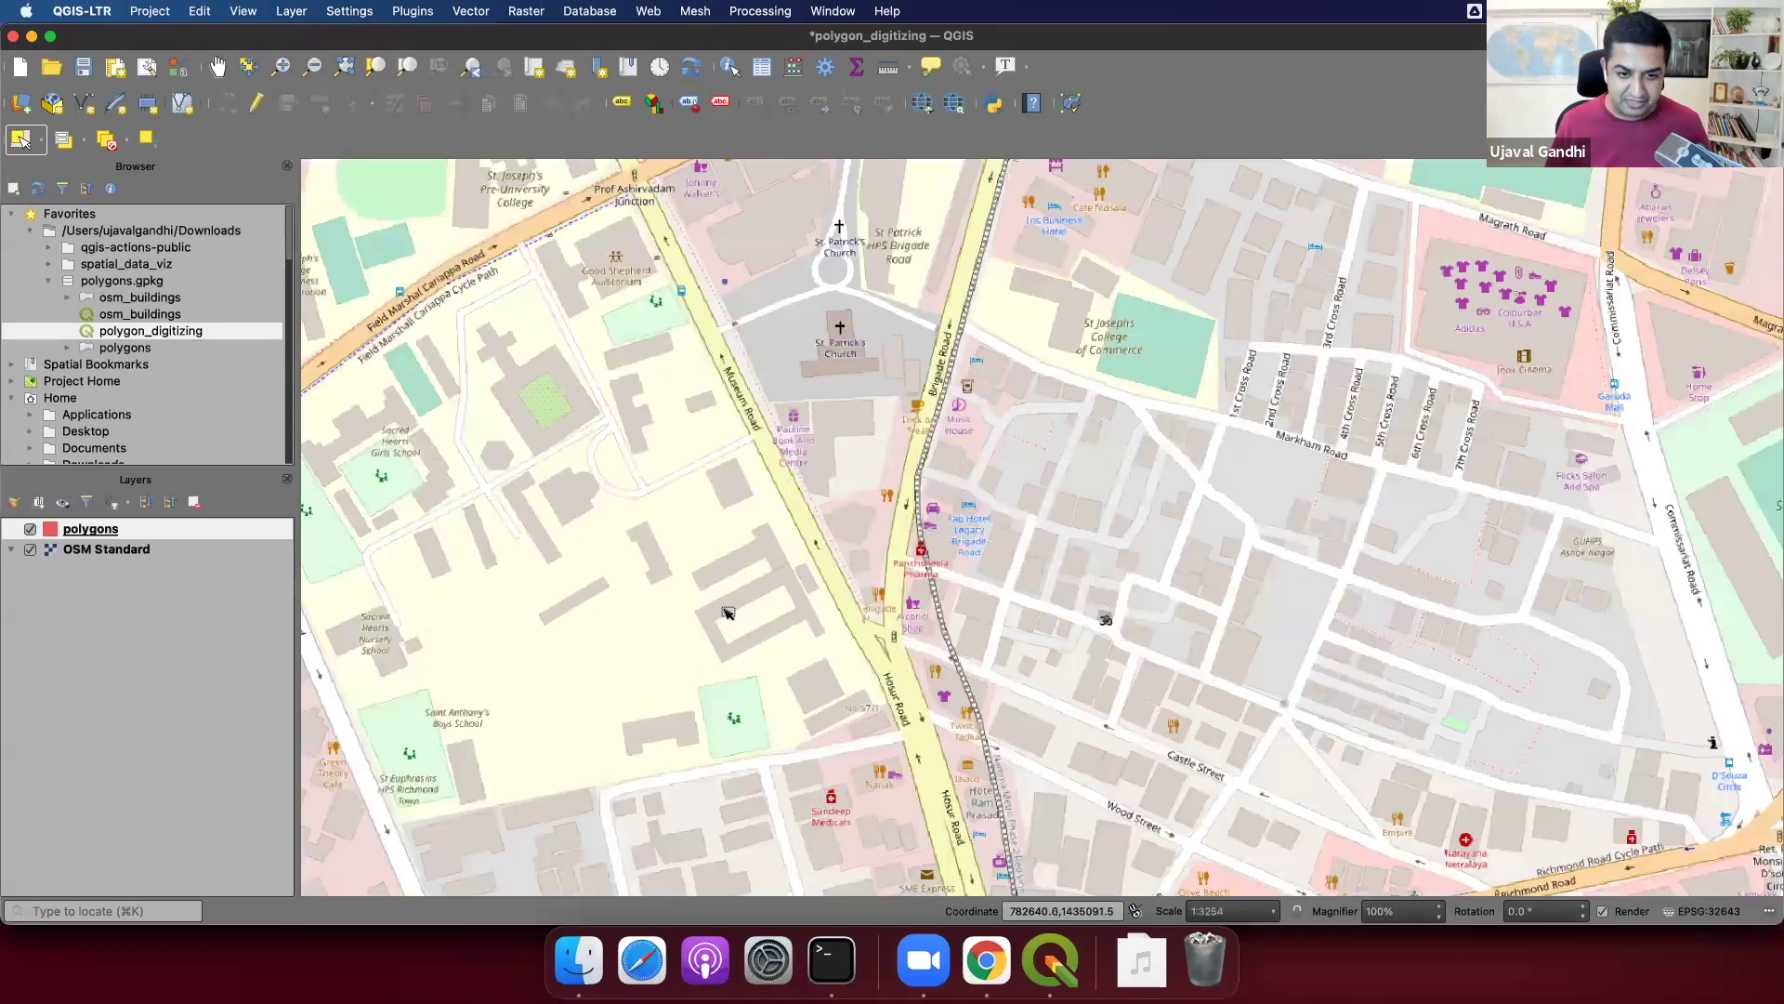
left_click_drag(796, 605, 825, 589)
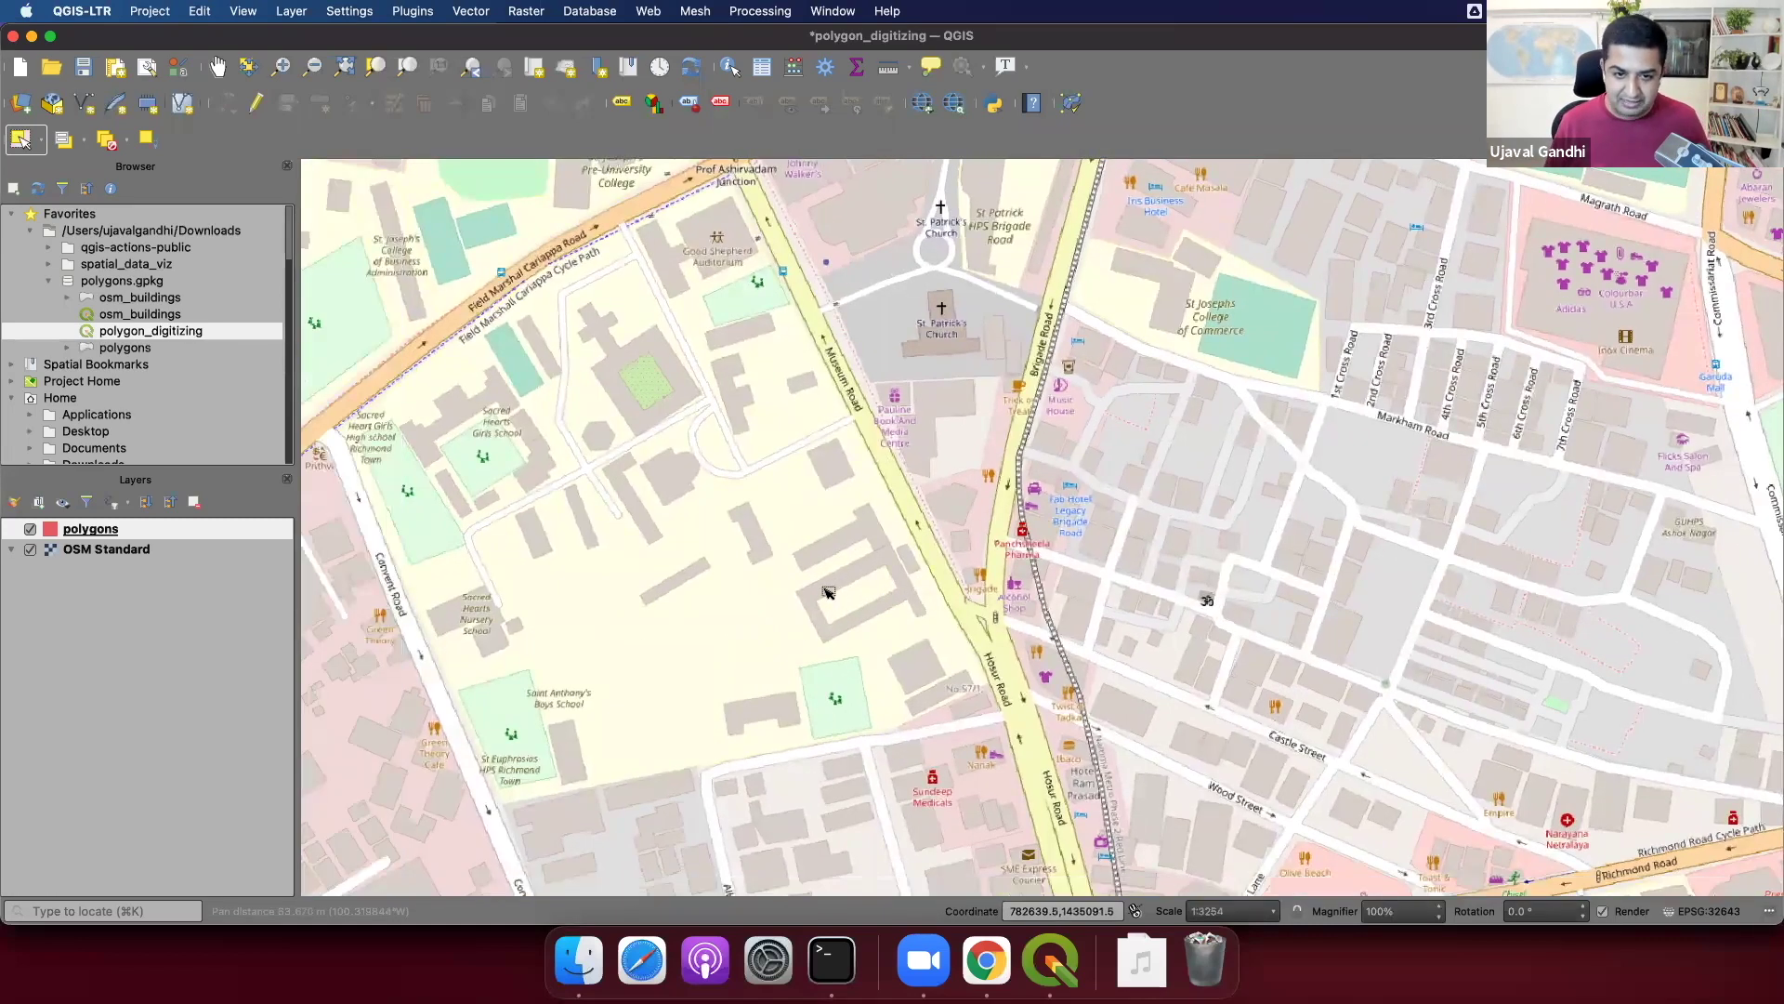
scroll(827, 592, "up", 1)
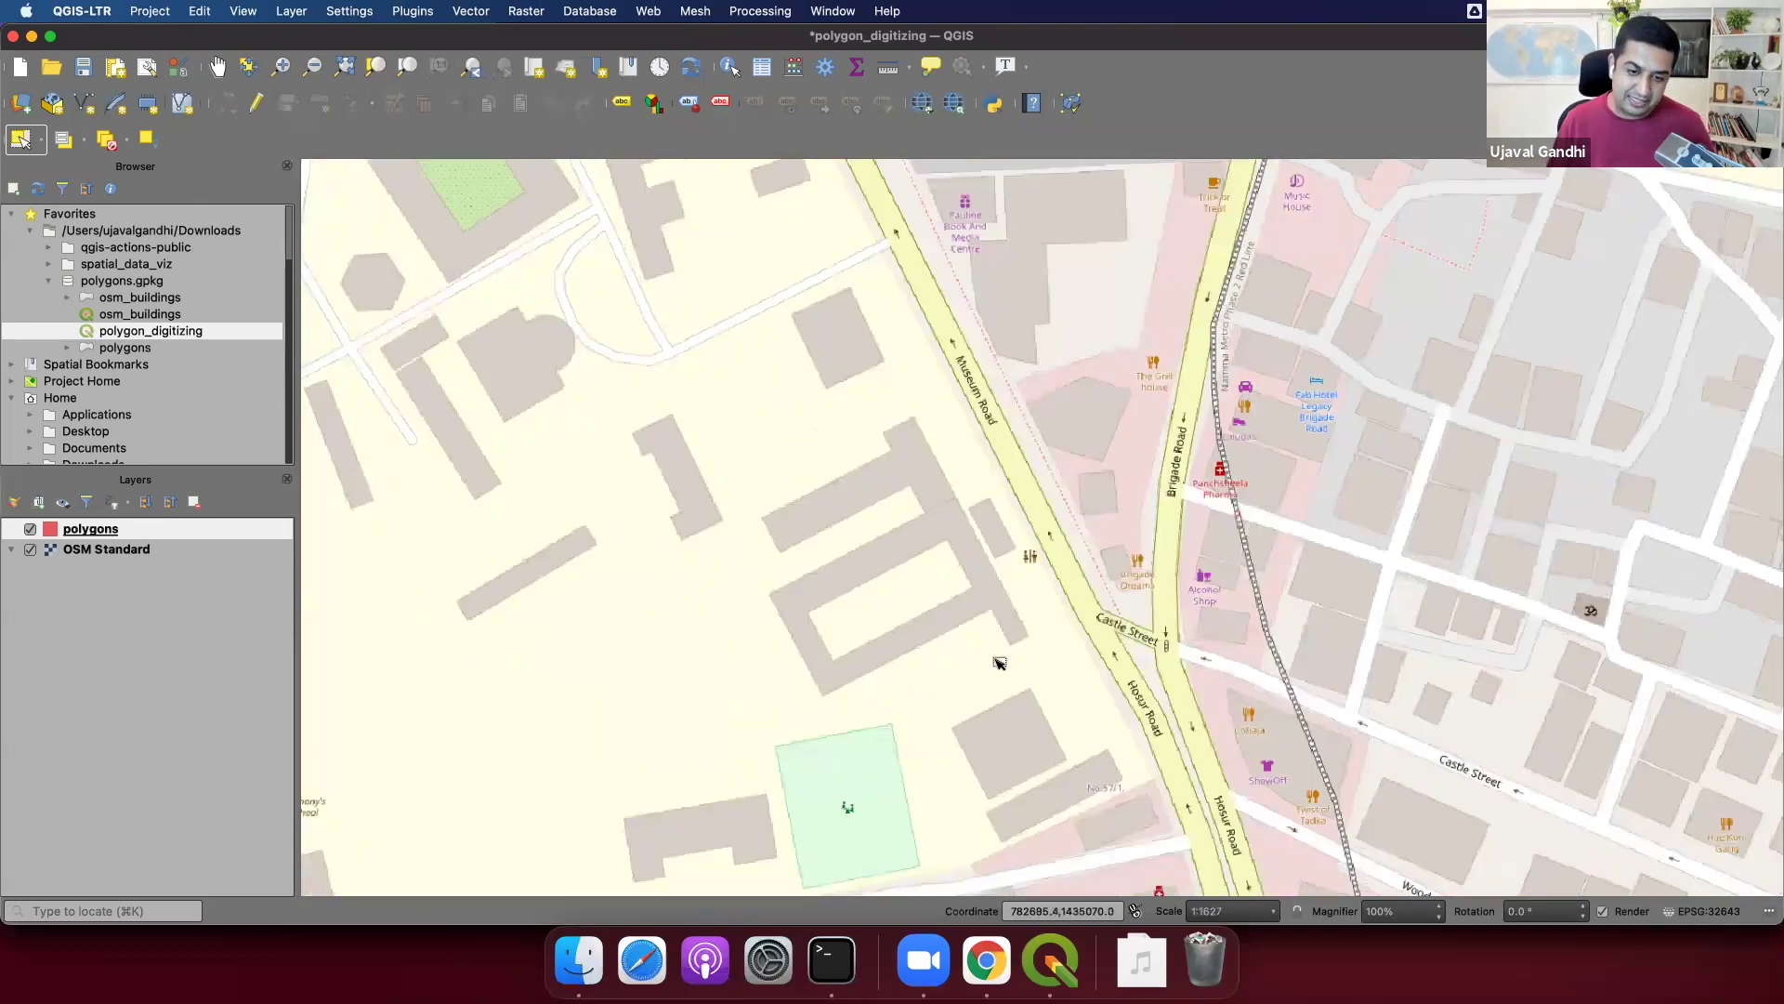
scroll(847, 495, "up", 1)
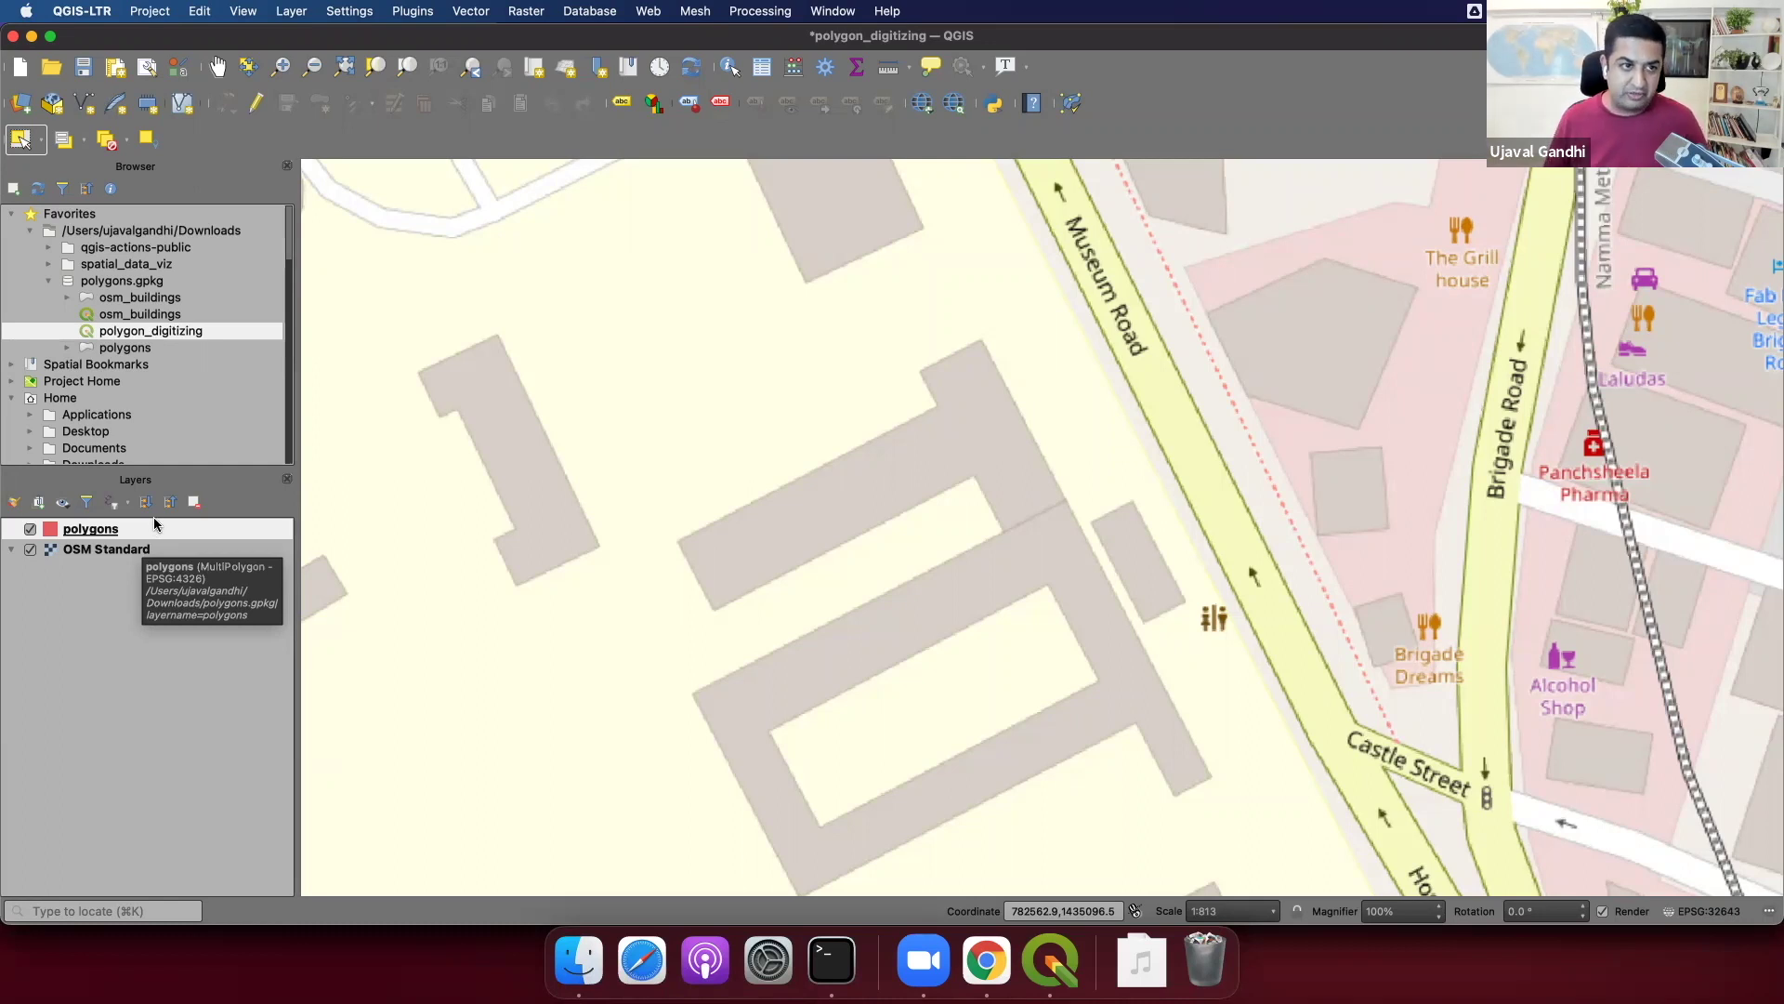
Turn on editing for the polygons layer, choose Add Polygon Feature, and shift the map up slightly.
left_click(251, 108)
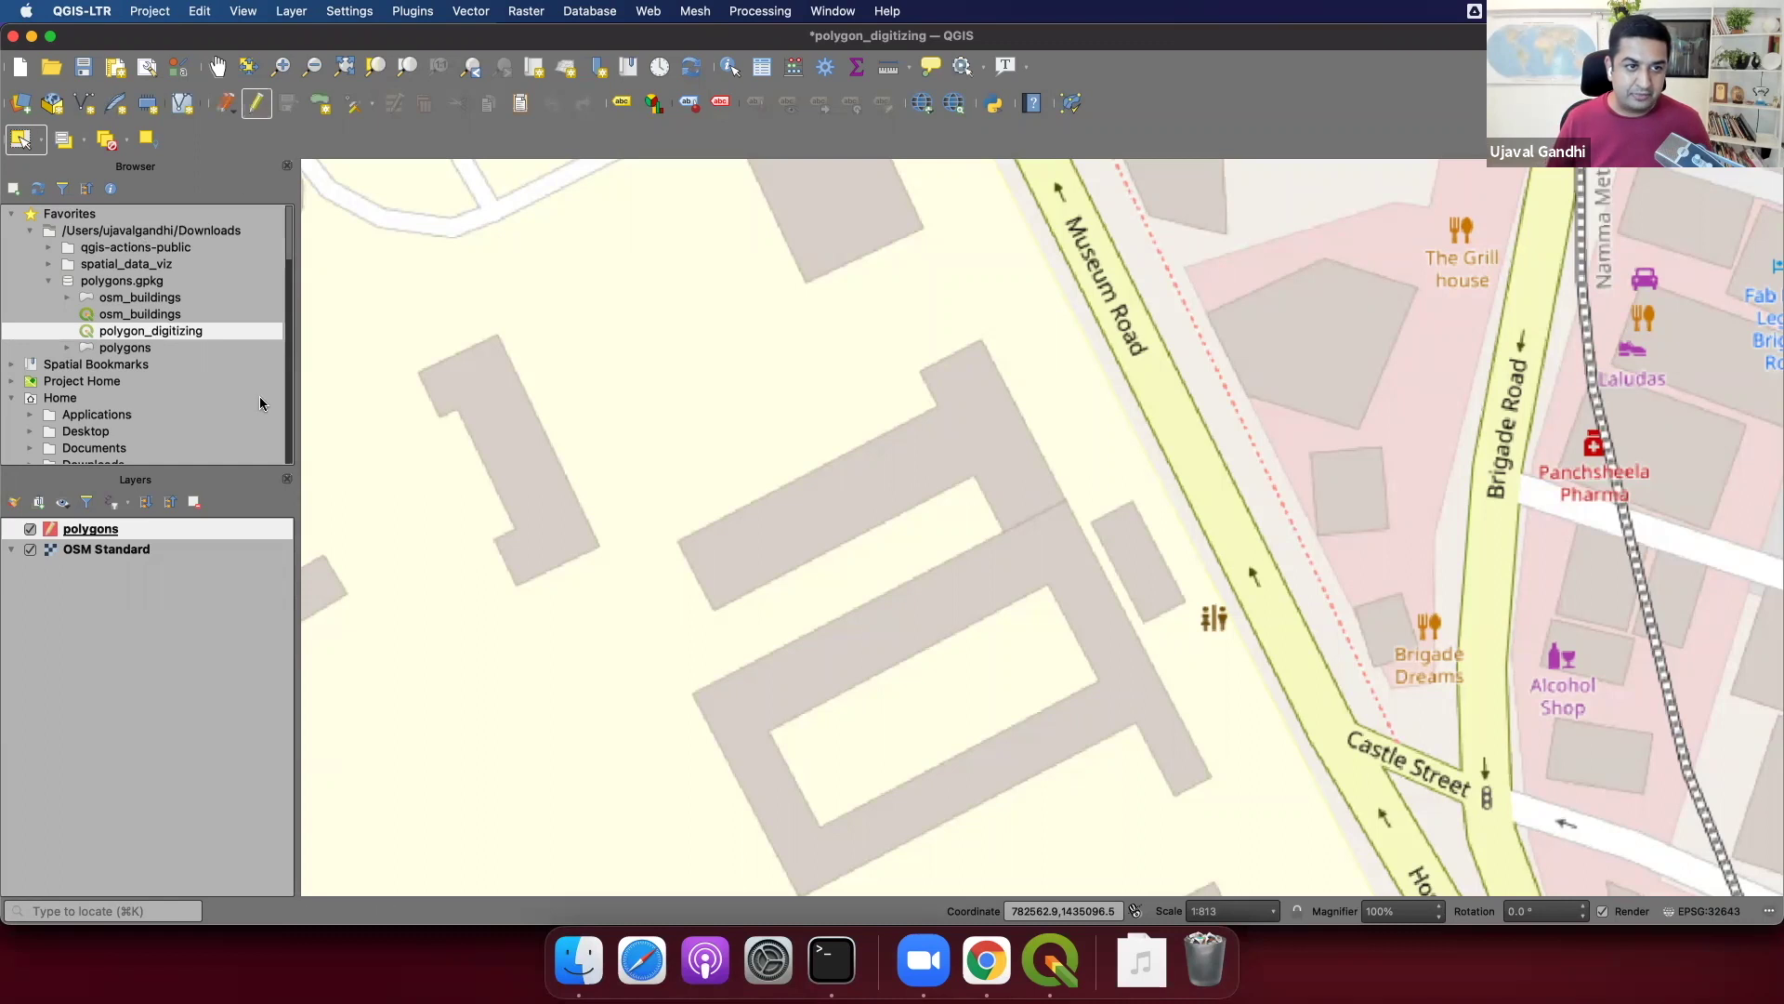
left_click(319, 104)
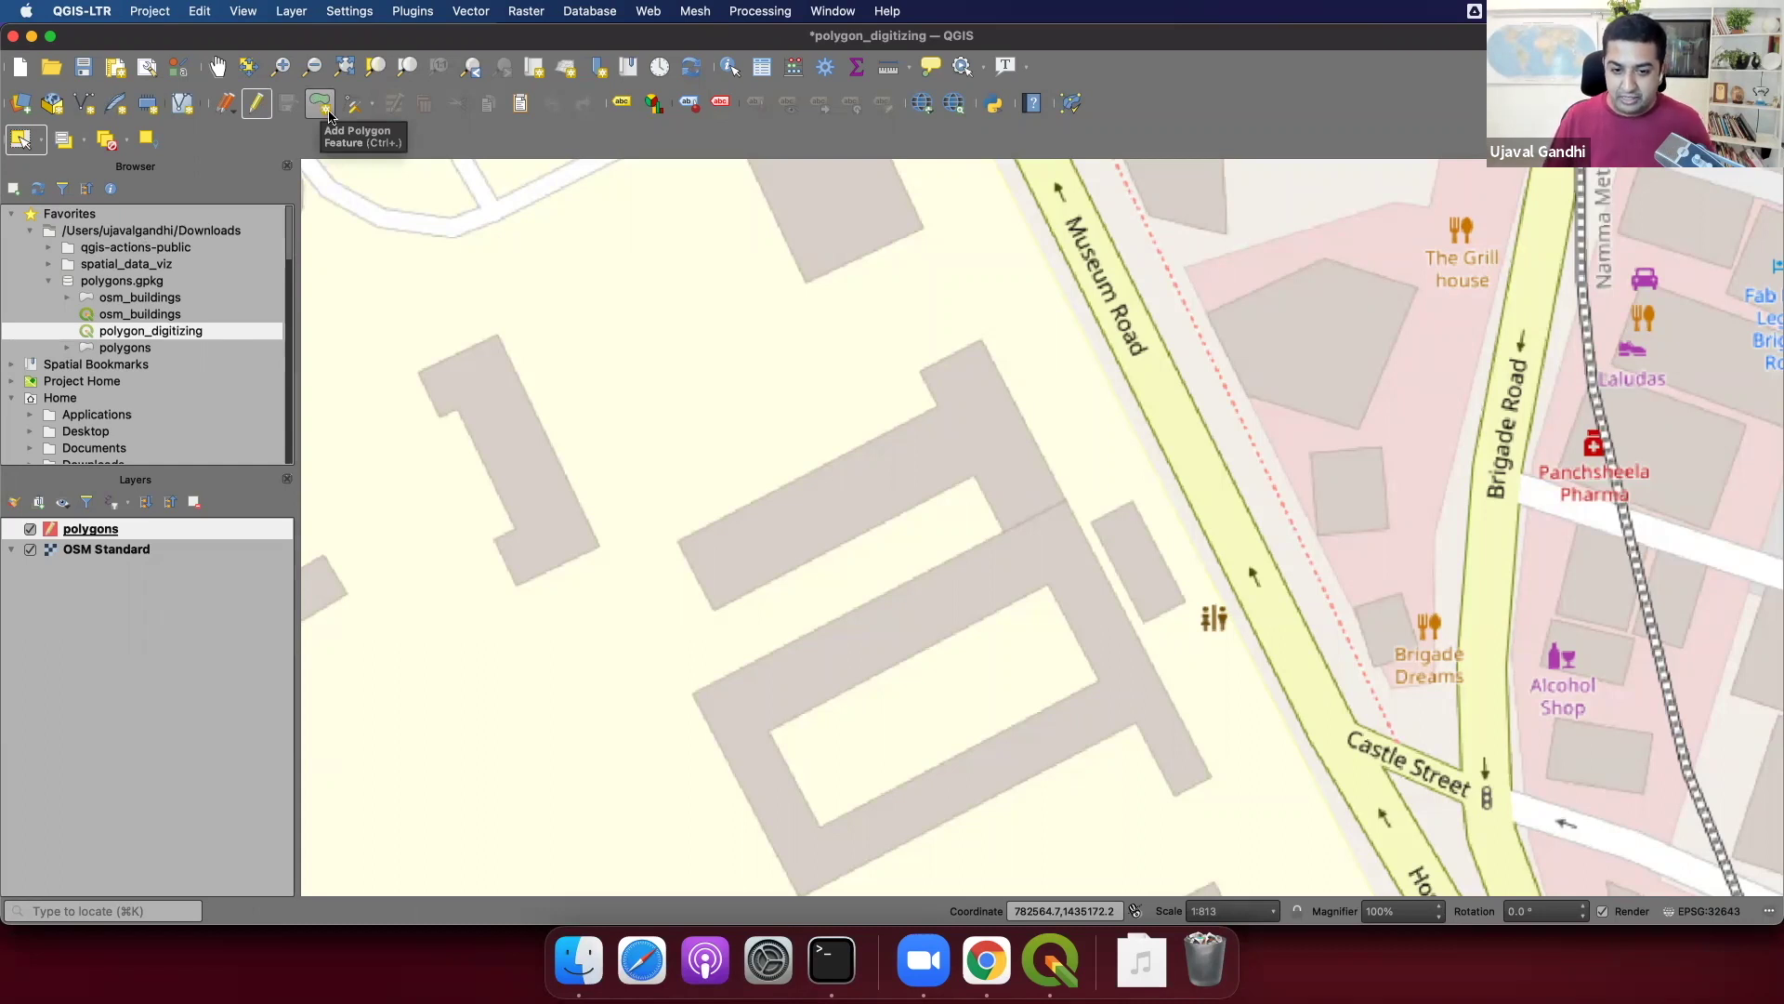
left_click_drag(557, 486, 561, 438)
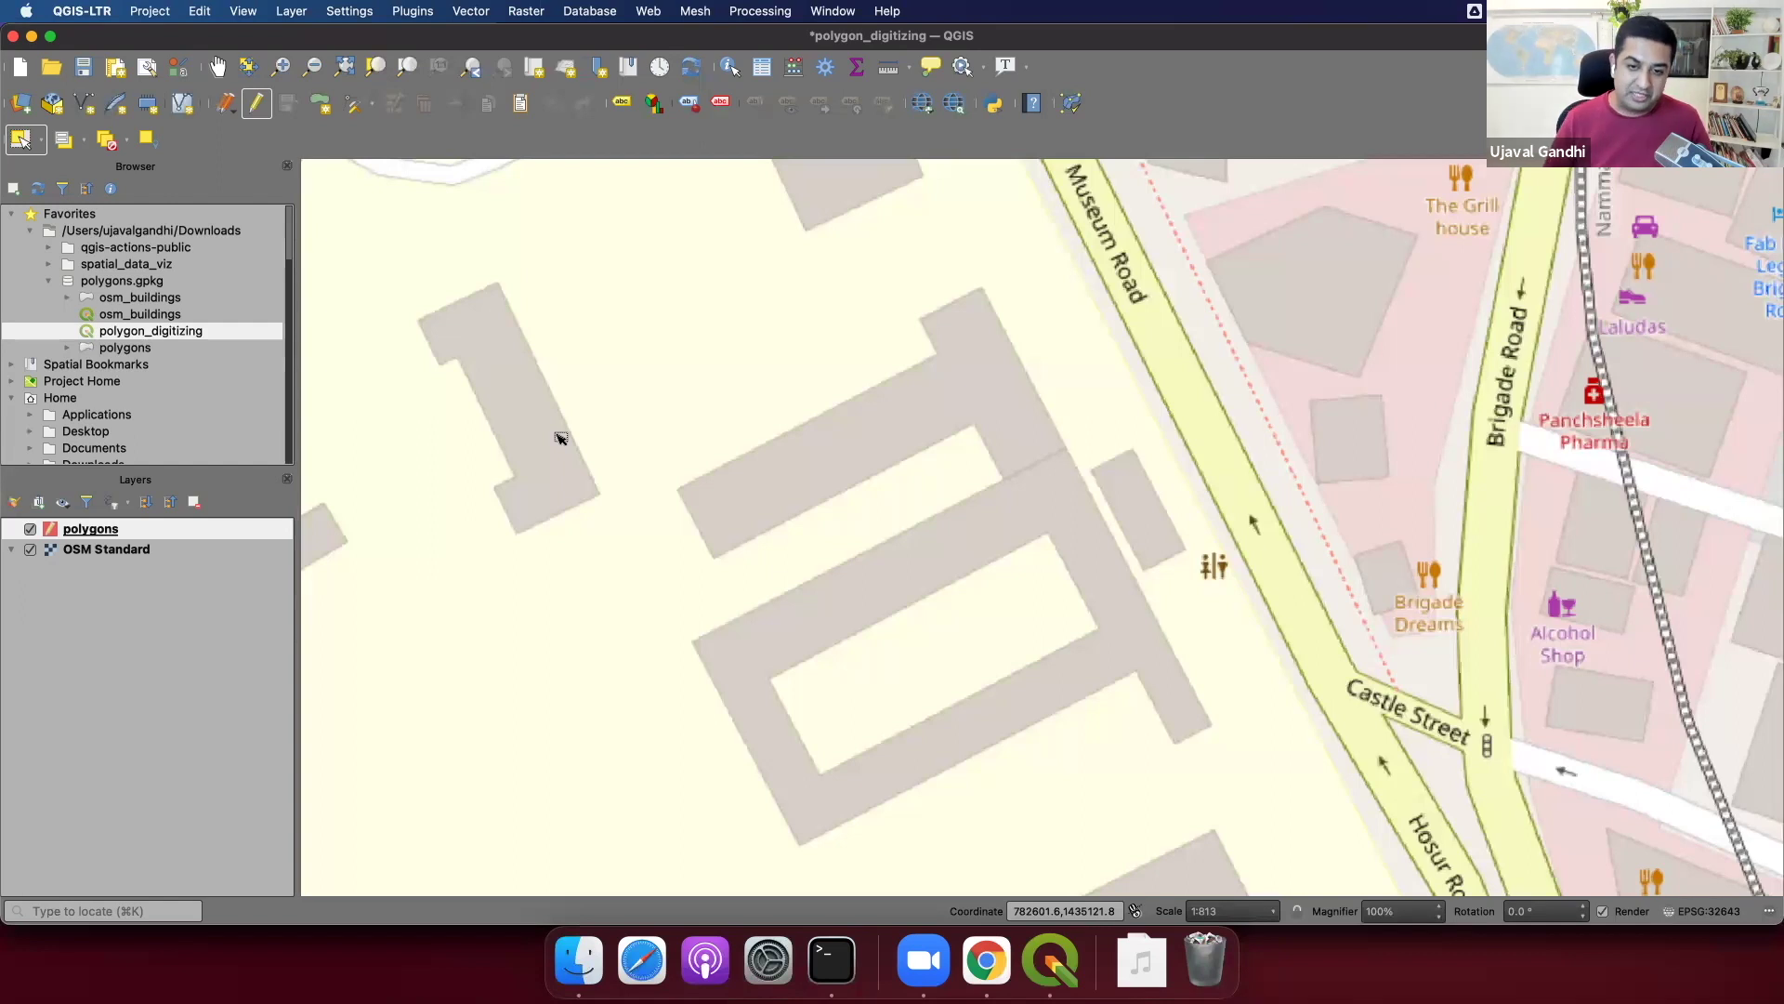
Start the building outline with vertices at its left, lower and right corners and the wing tip.
left_click(319, 103)
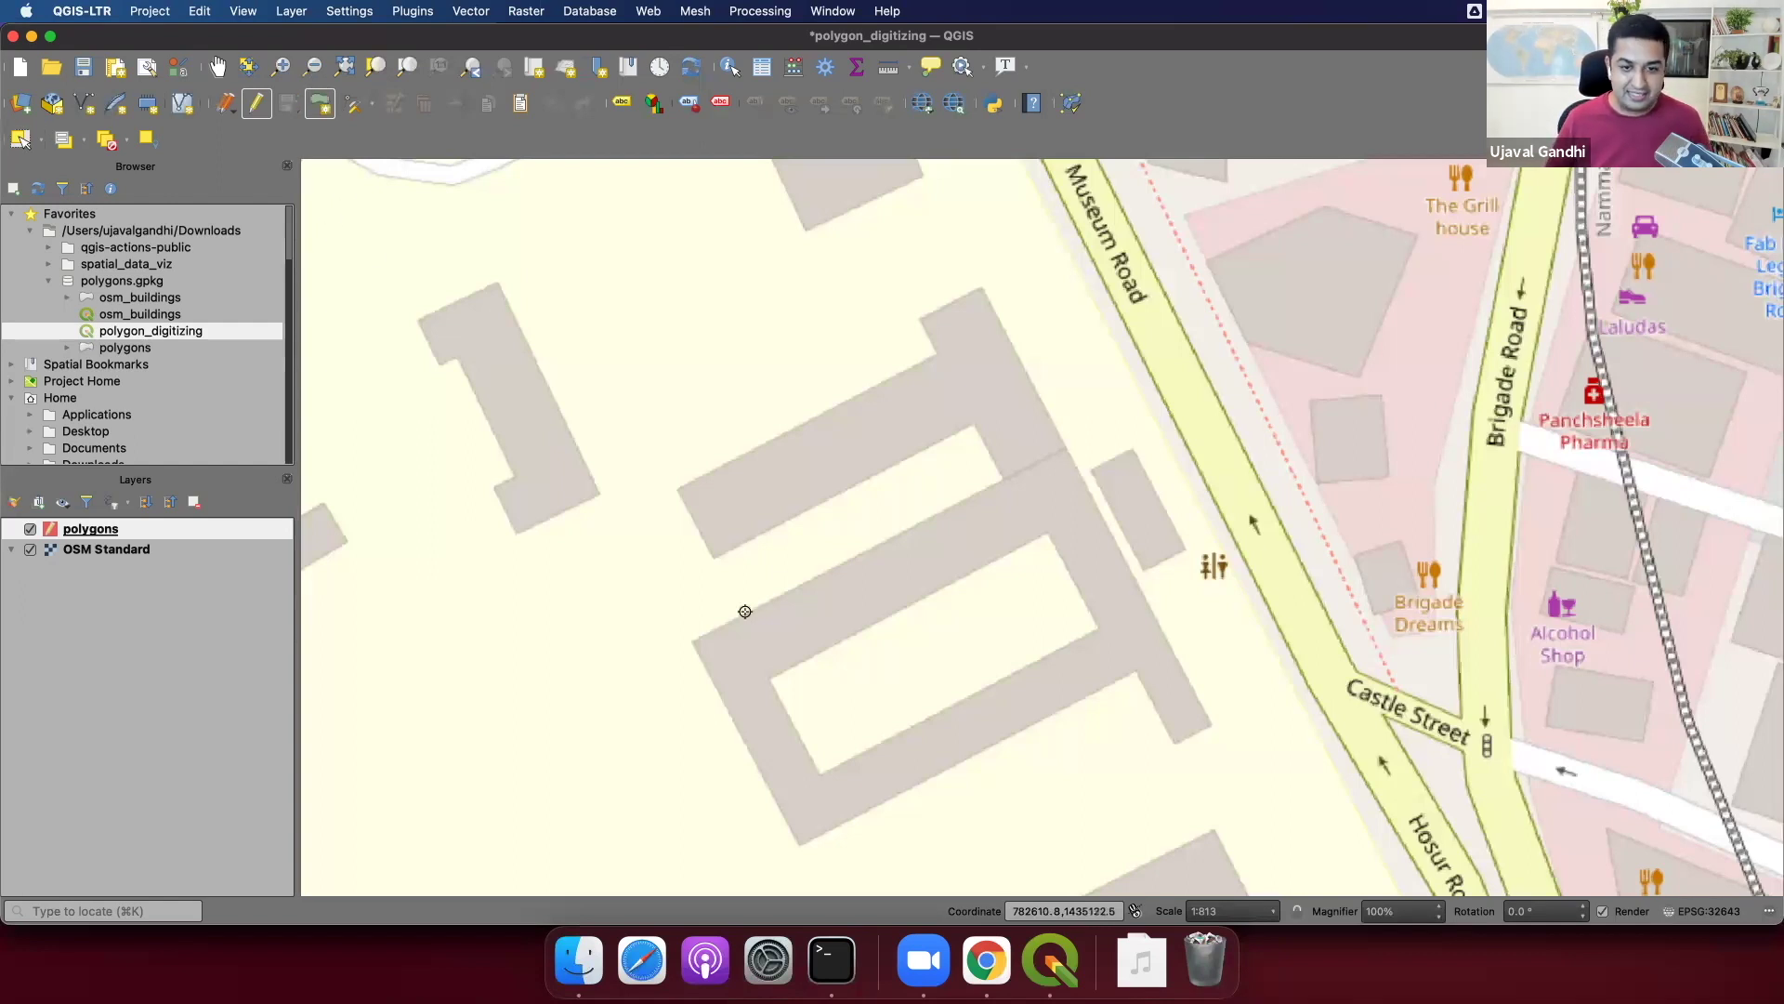
left_click(693, 639)
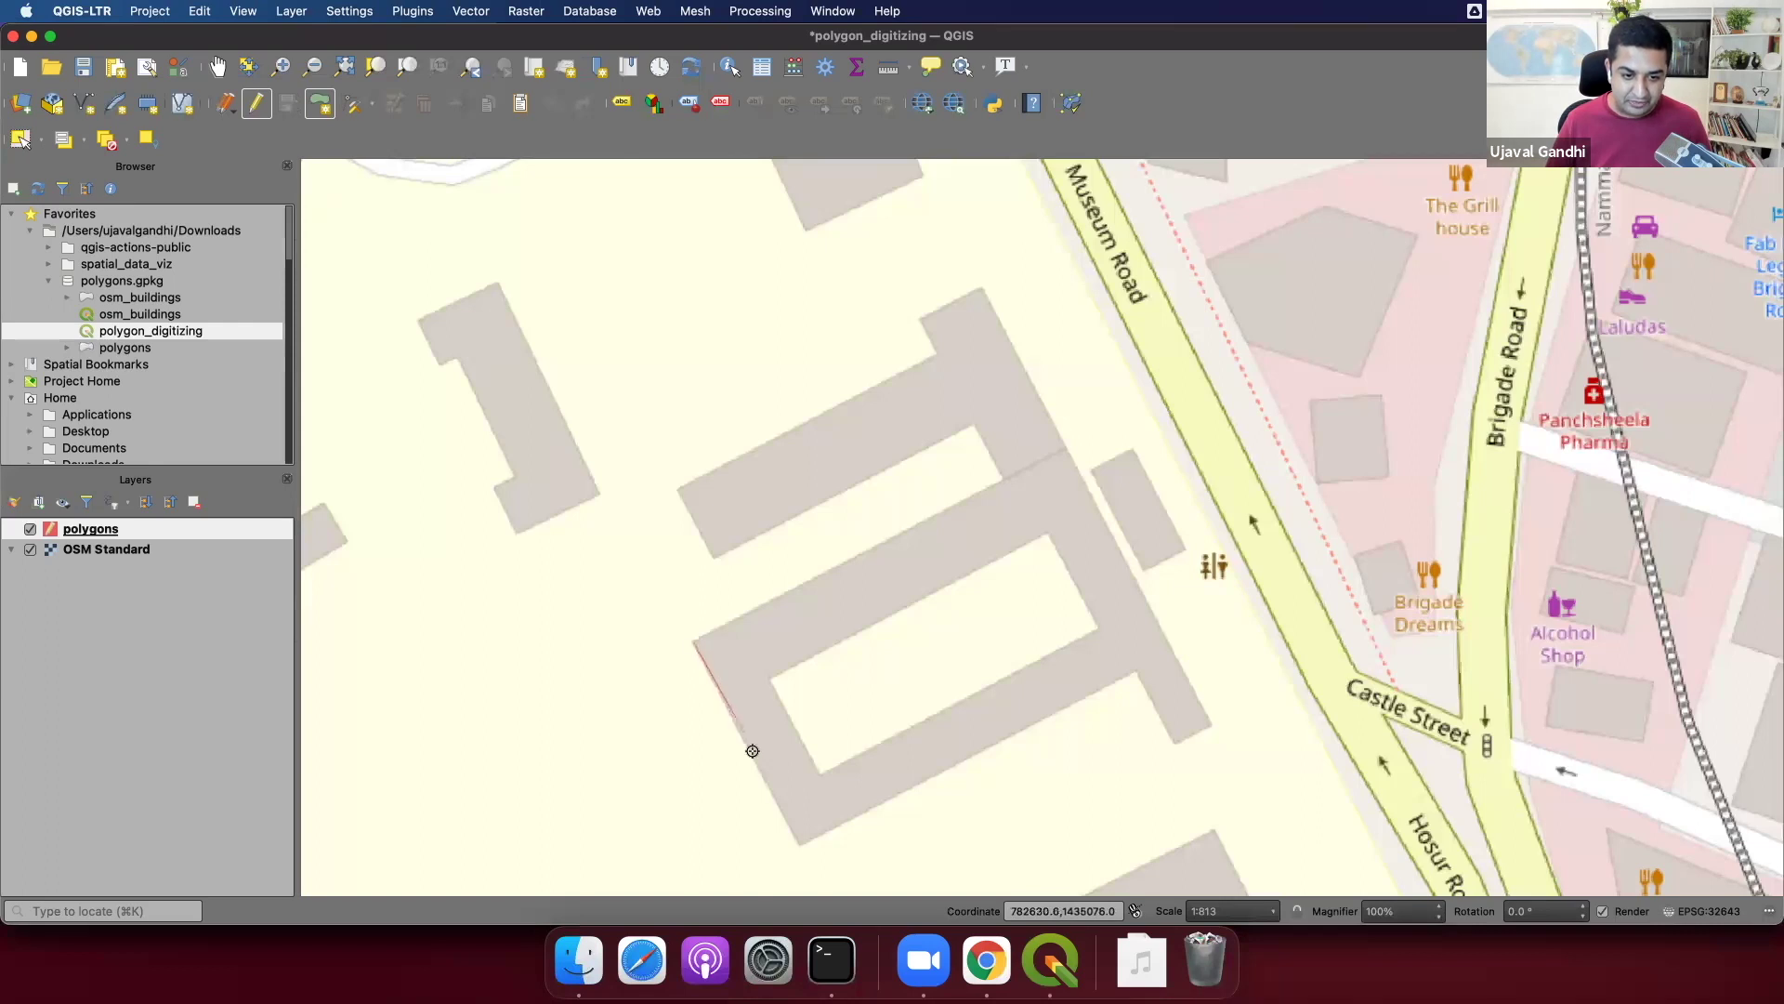
left_click(797, 843)
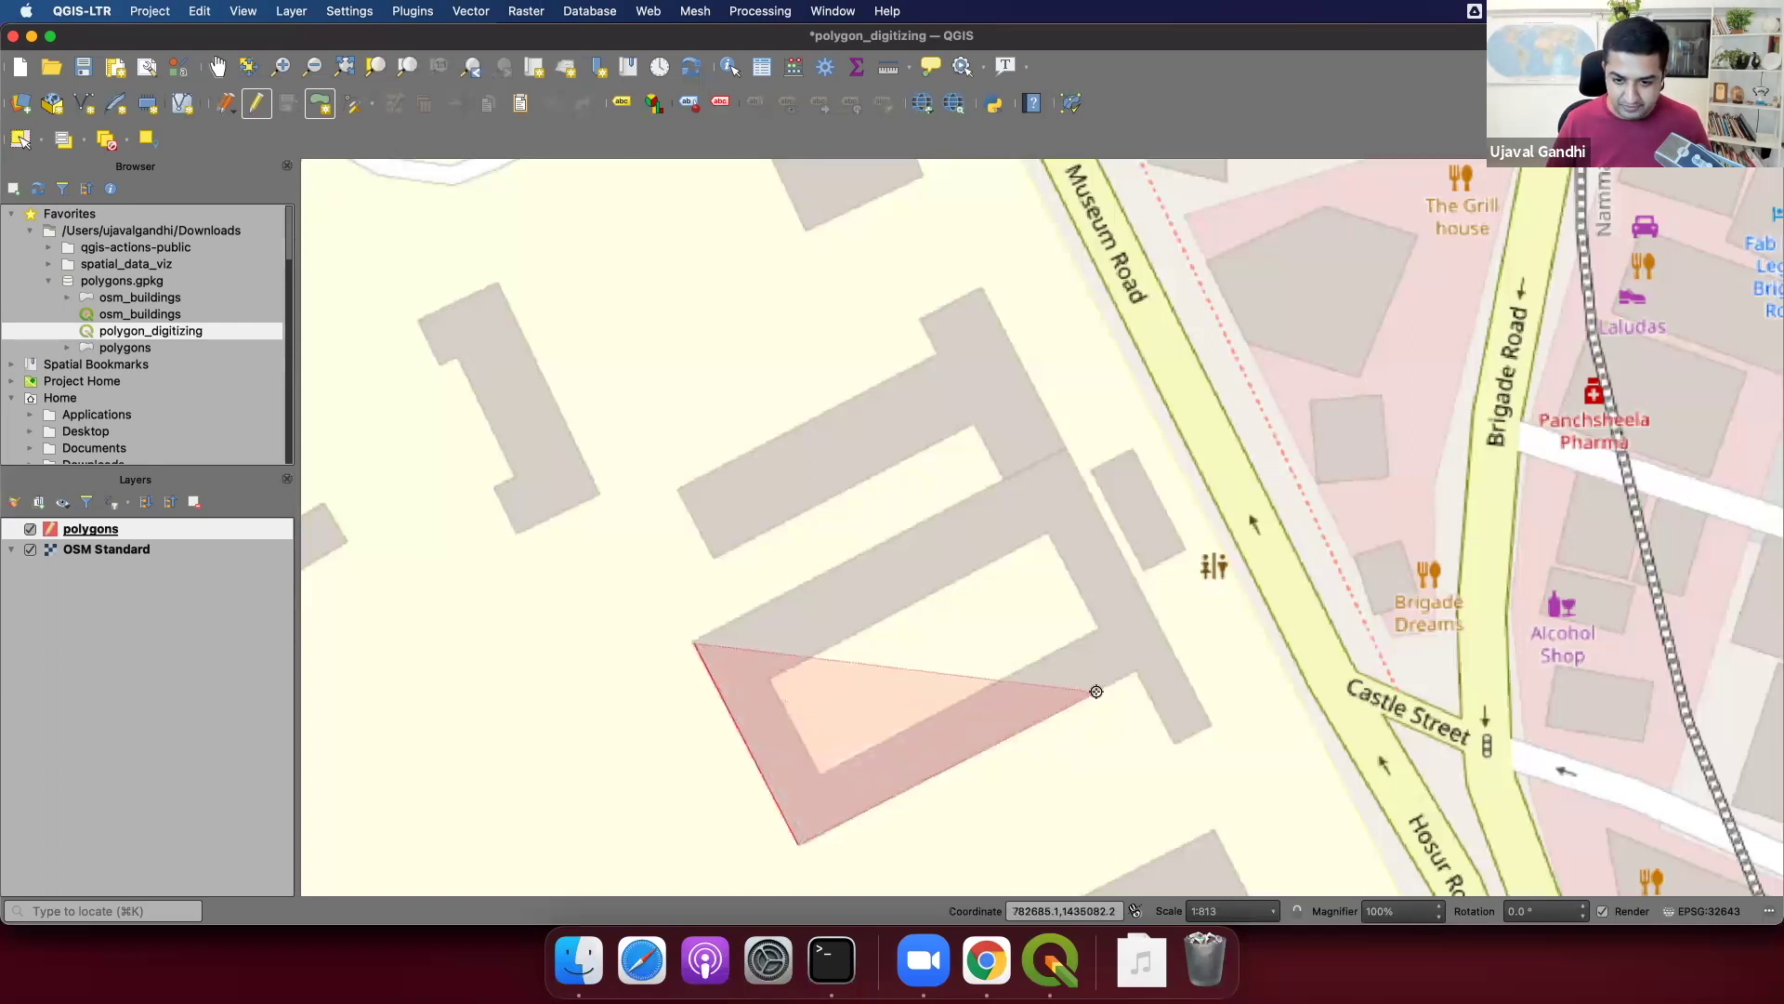
scroll(1085, 684, "up", 1)
left_click(1174, 649)
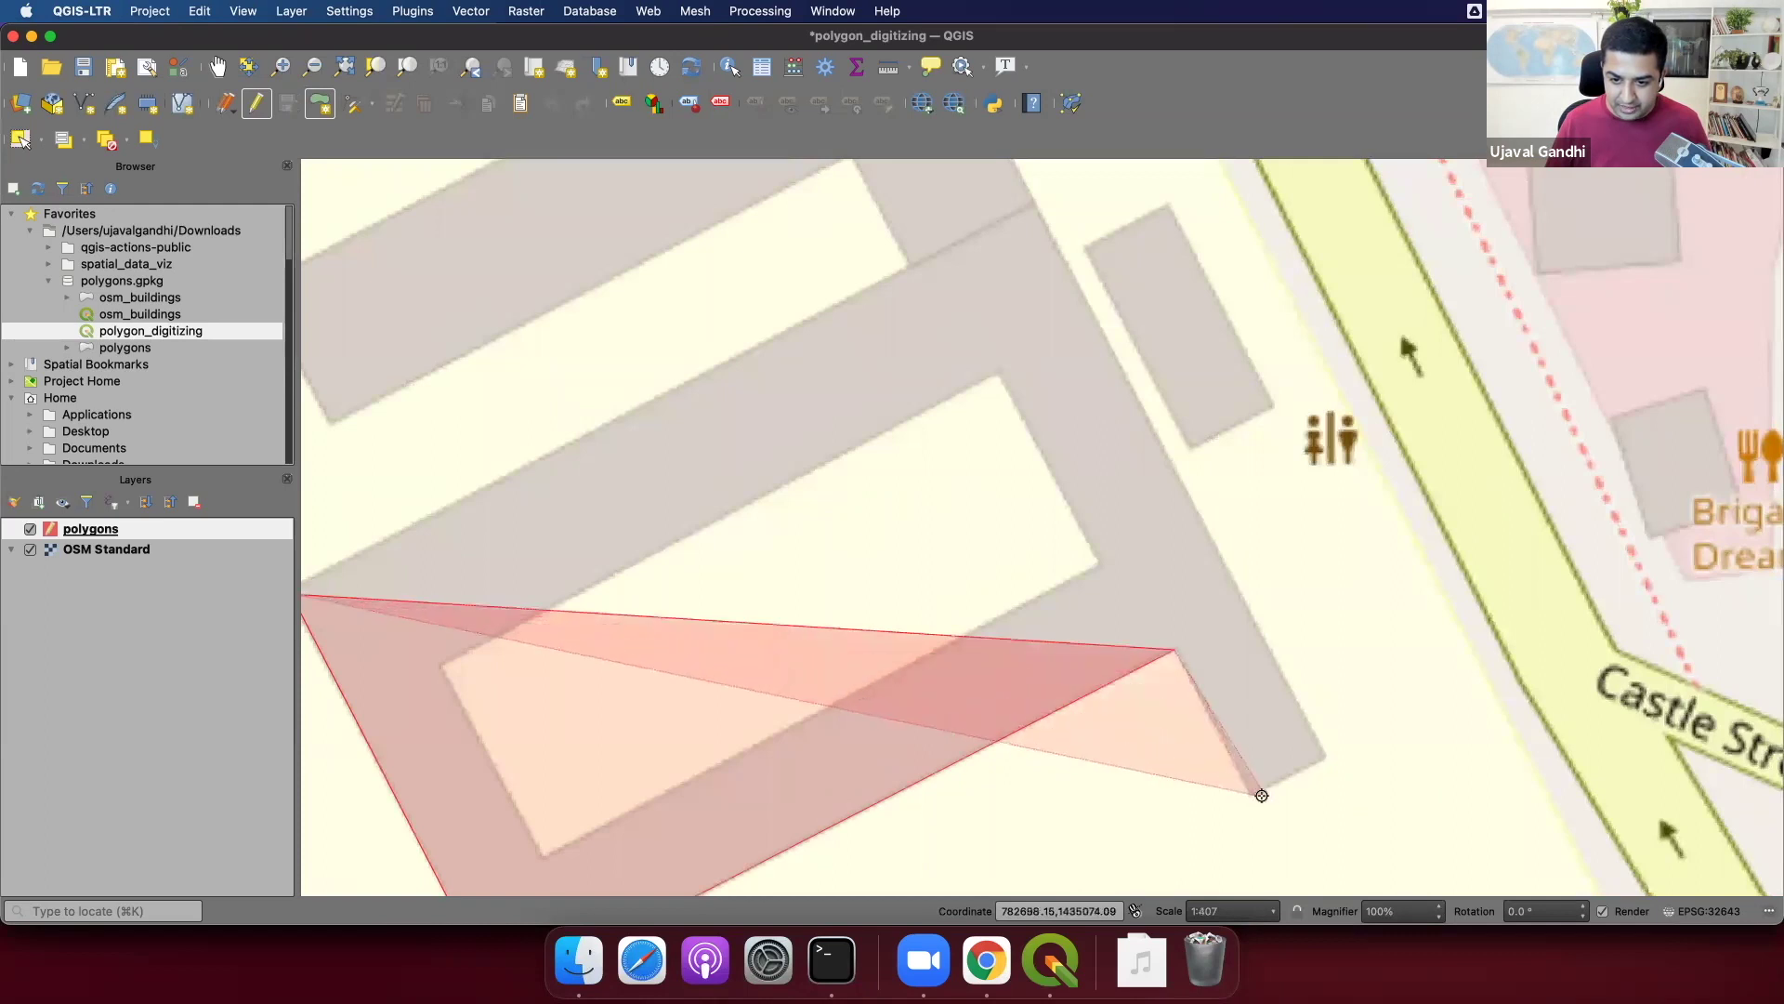
left_click(1322, 755)
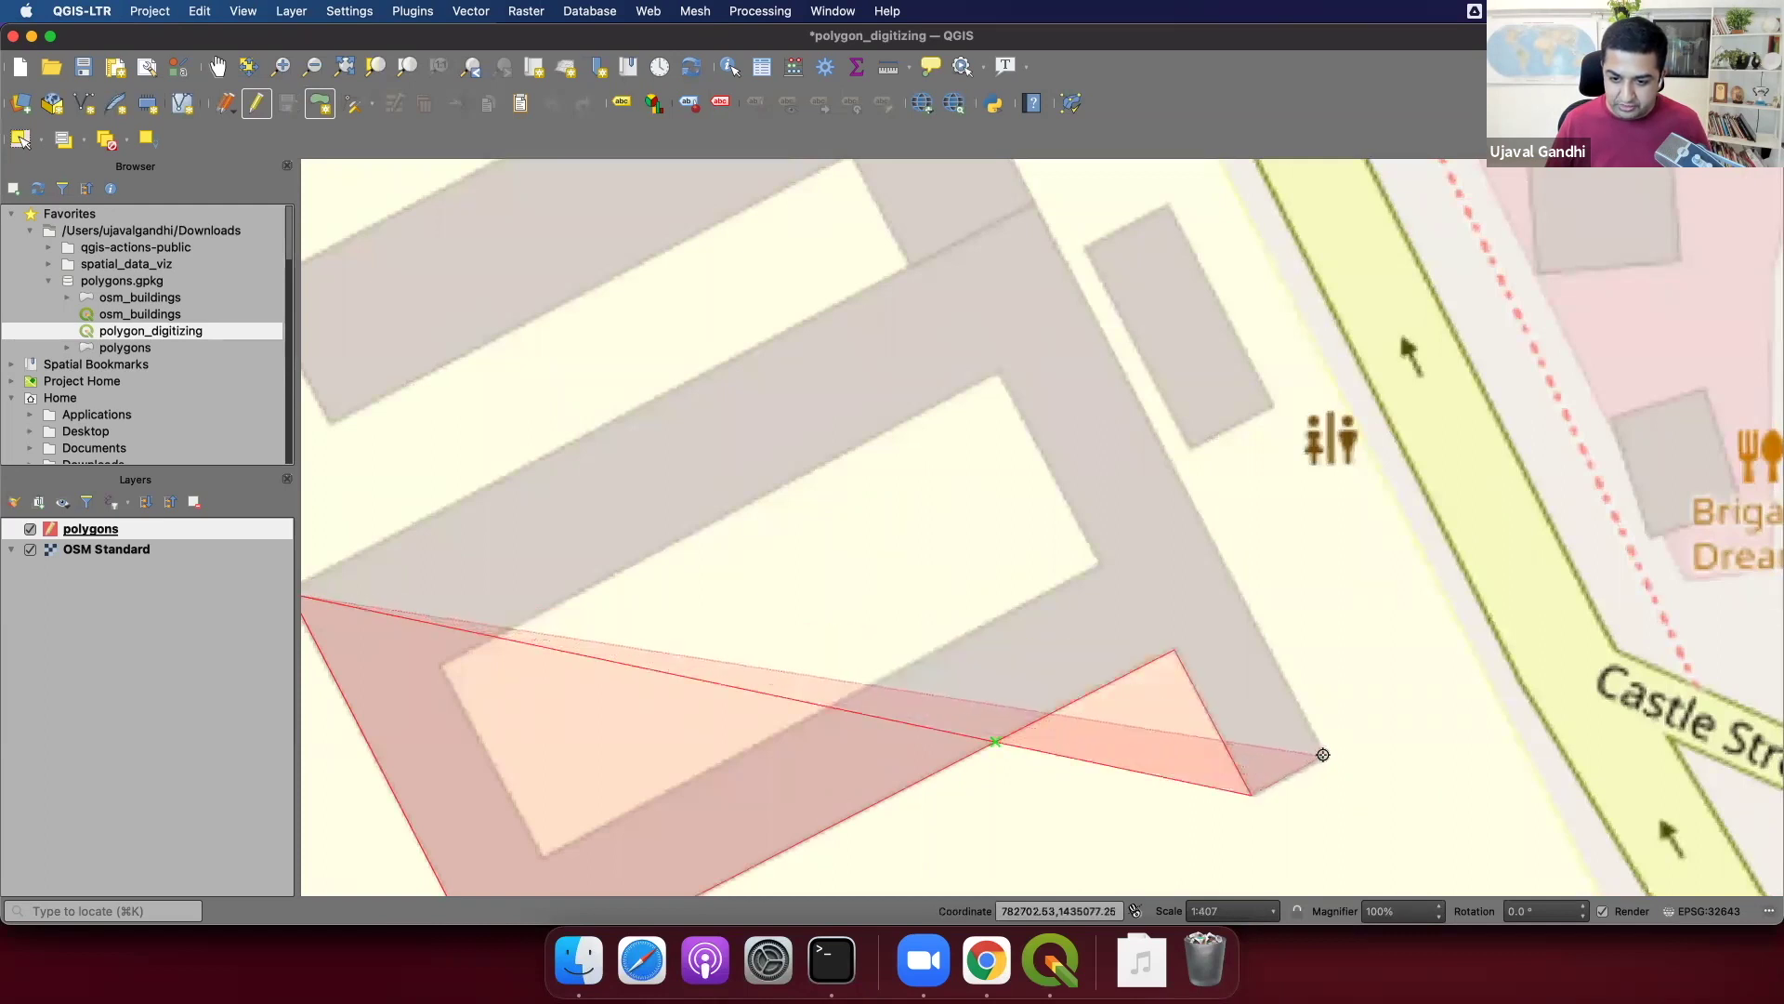
Add the top corner, close the outline, and accept the new feature's attributes with OK.
scroll(1175, 759, "up", 3)
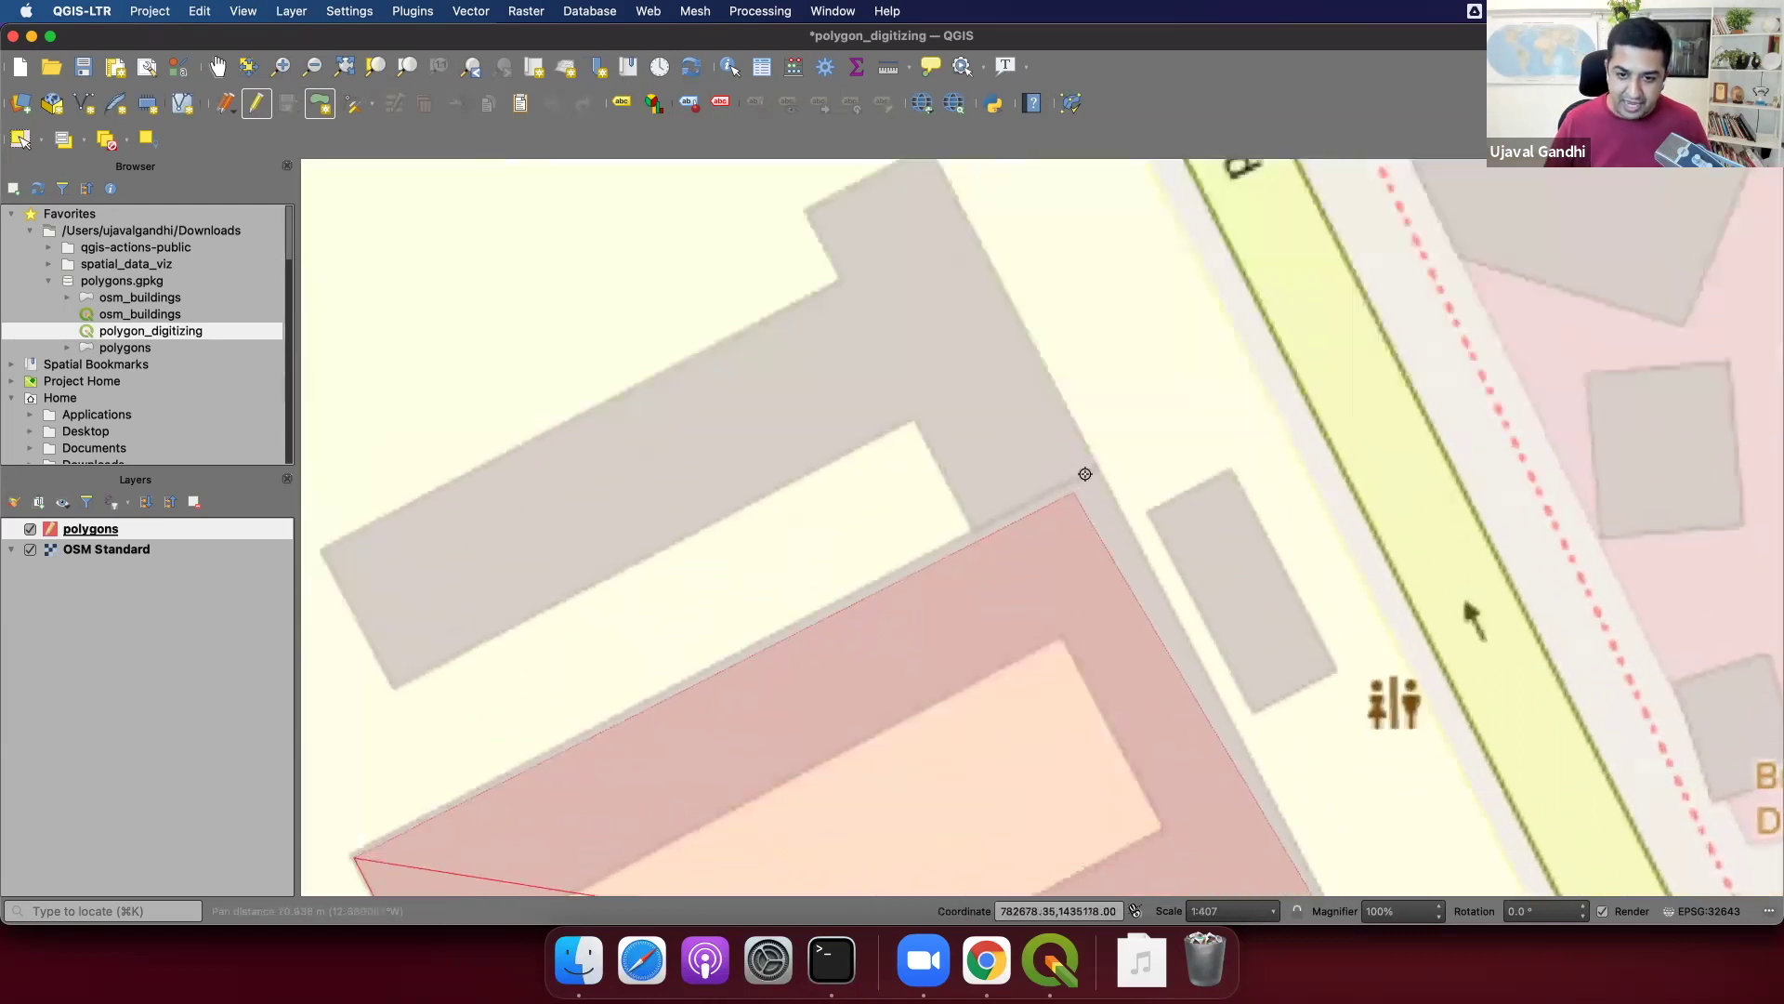
left_click(1096, 468)
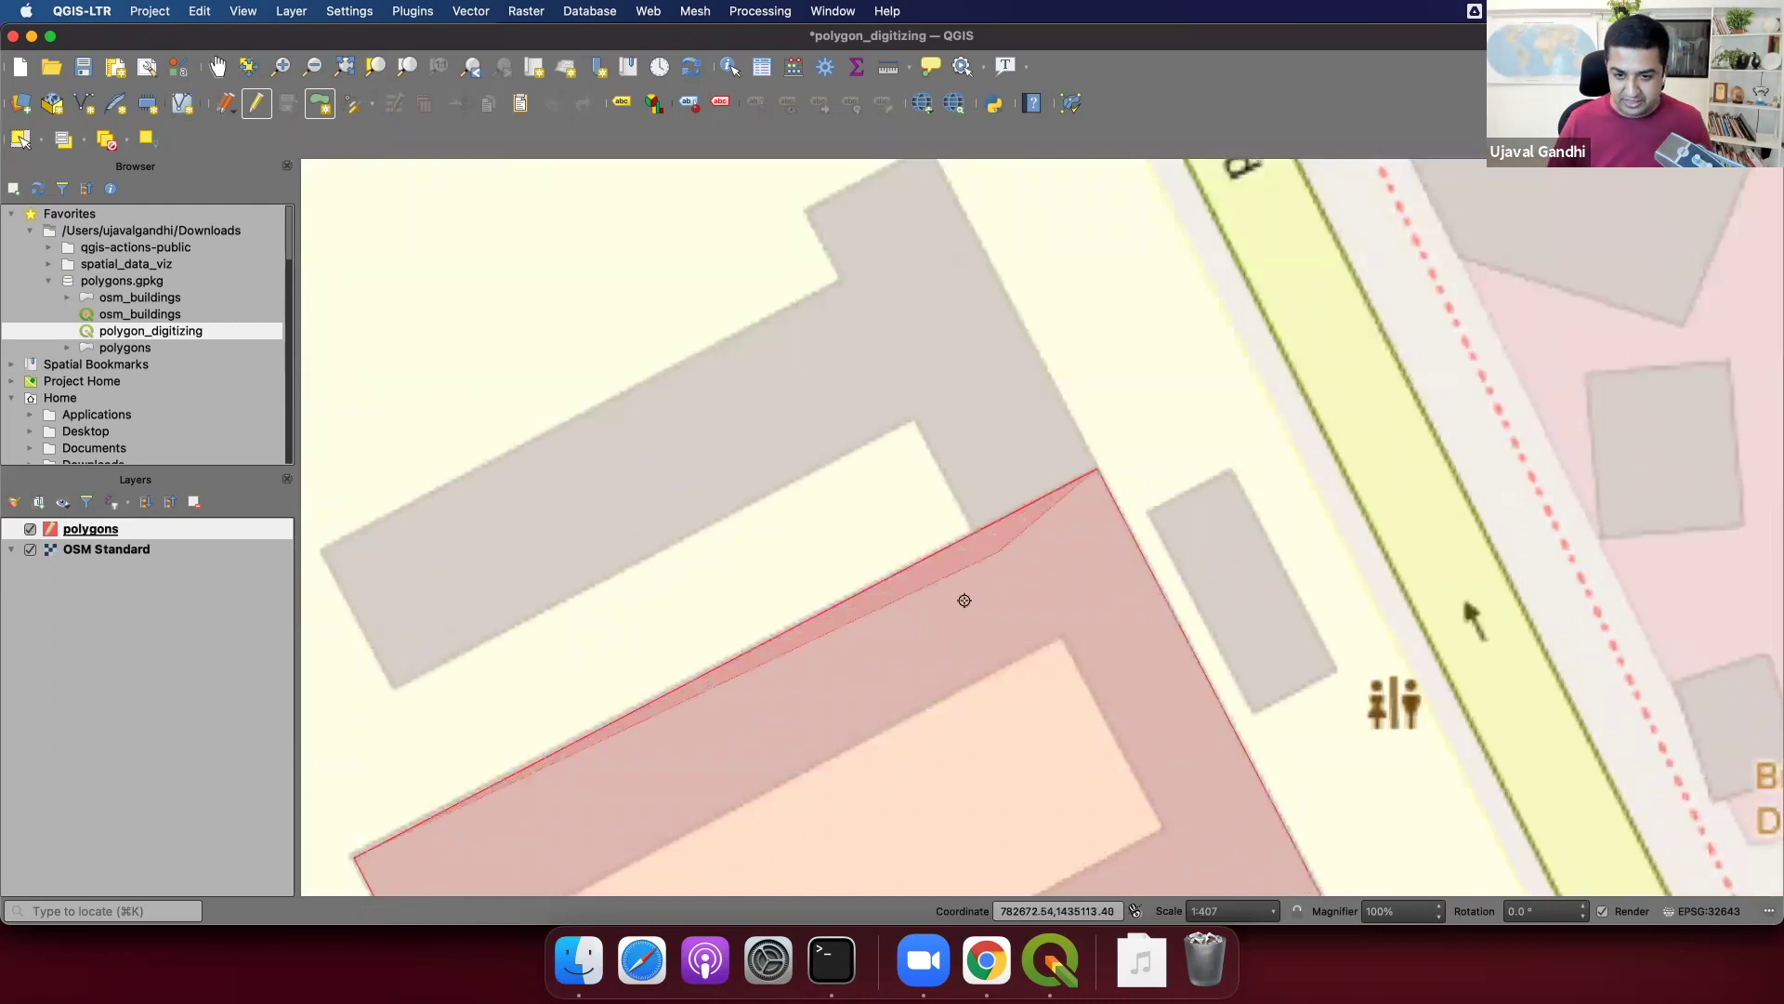
scroll(1215, 474, "left", 3)
scroll(1215, 474, "down", 2)
scroll(813, 699, "down", 2)
scroll(812, 698, "left", 1)
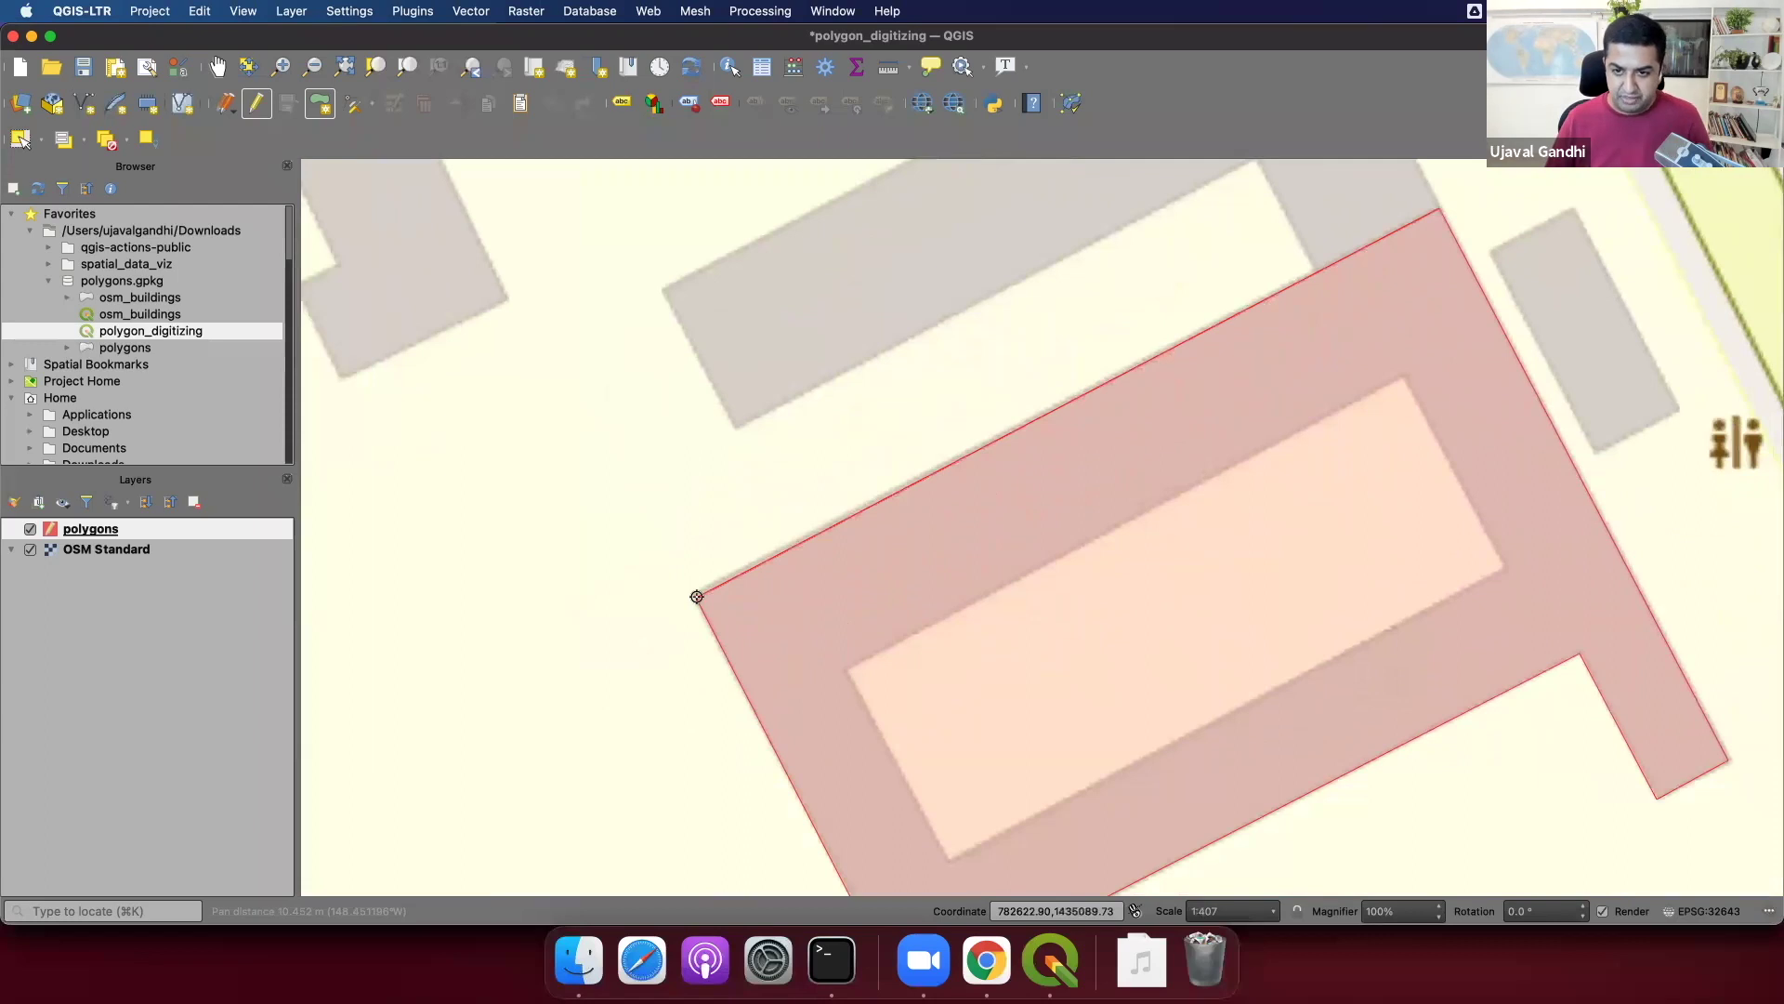
right_click(697, 597)
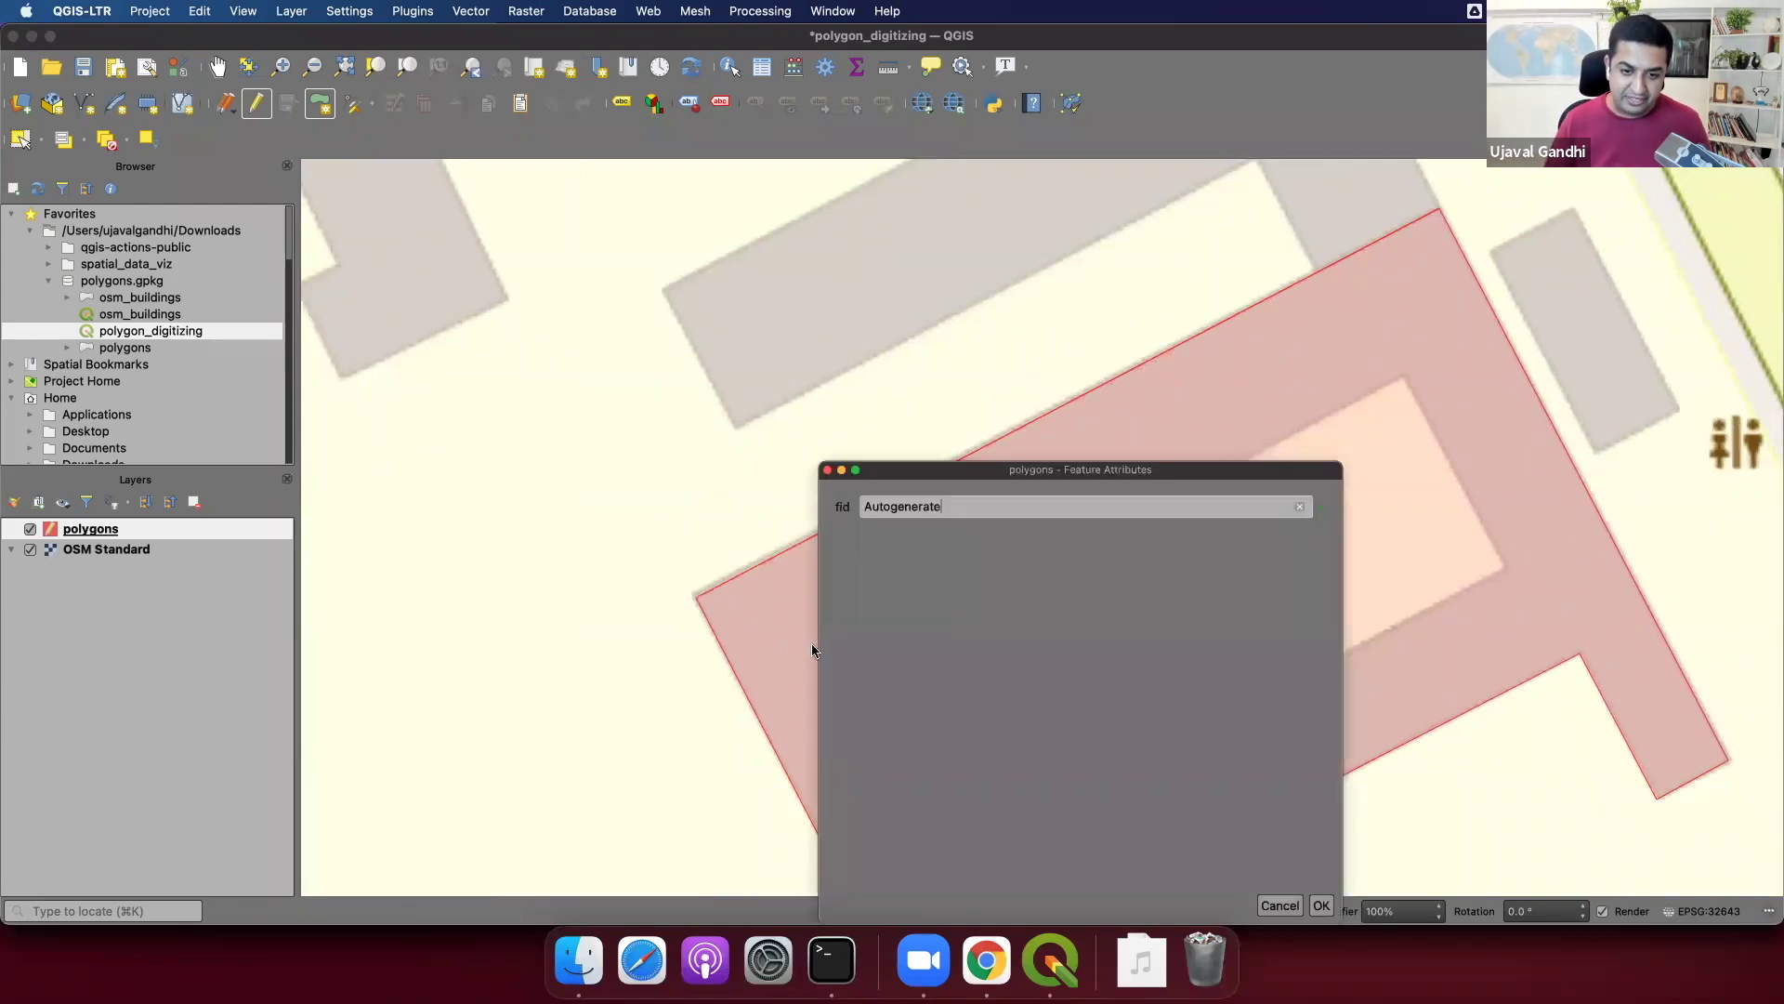
left_click(1317, 903)
scroll(1195, 710, "down", 1)
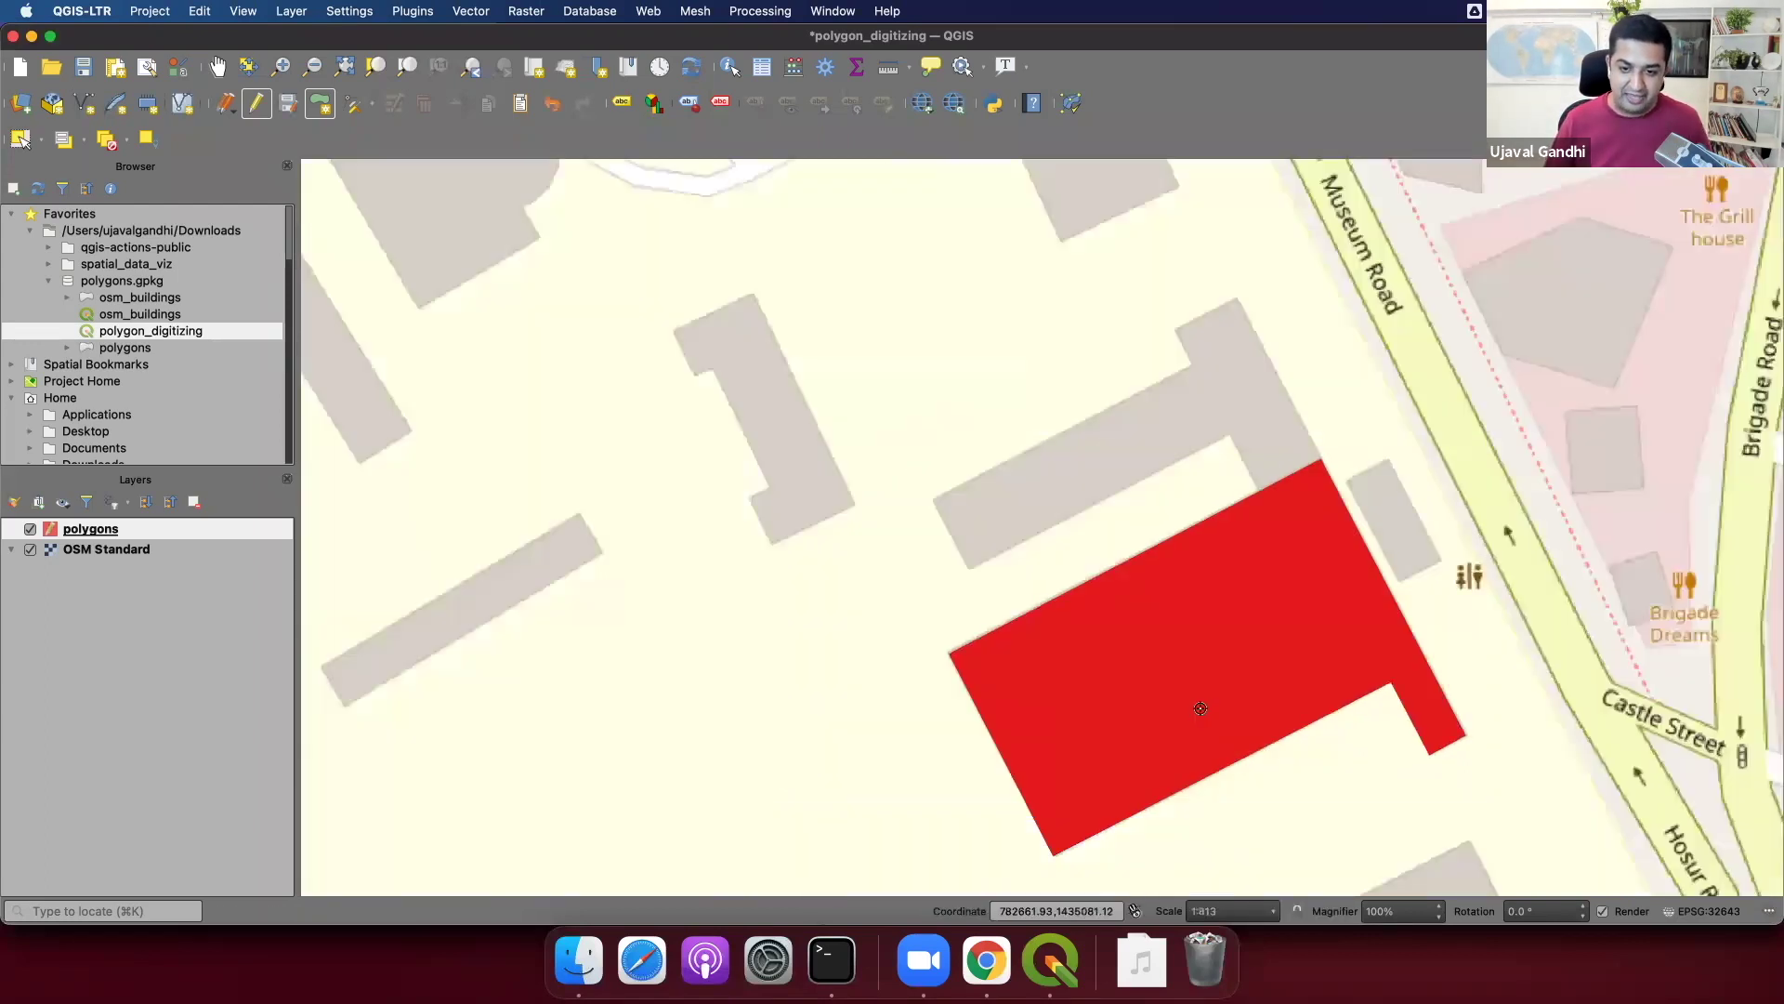
scroll(1195, 709, "right", 3)
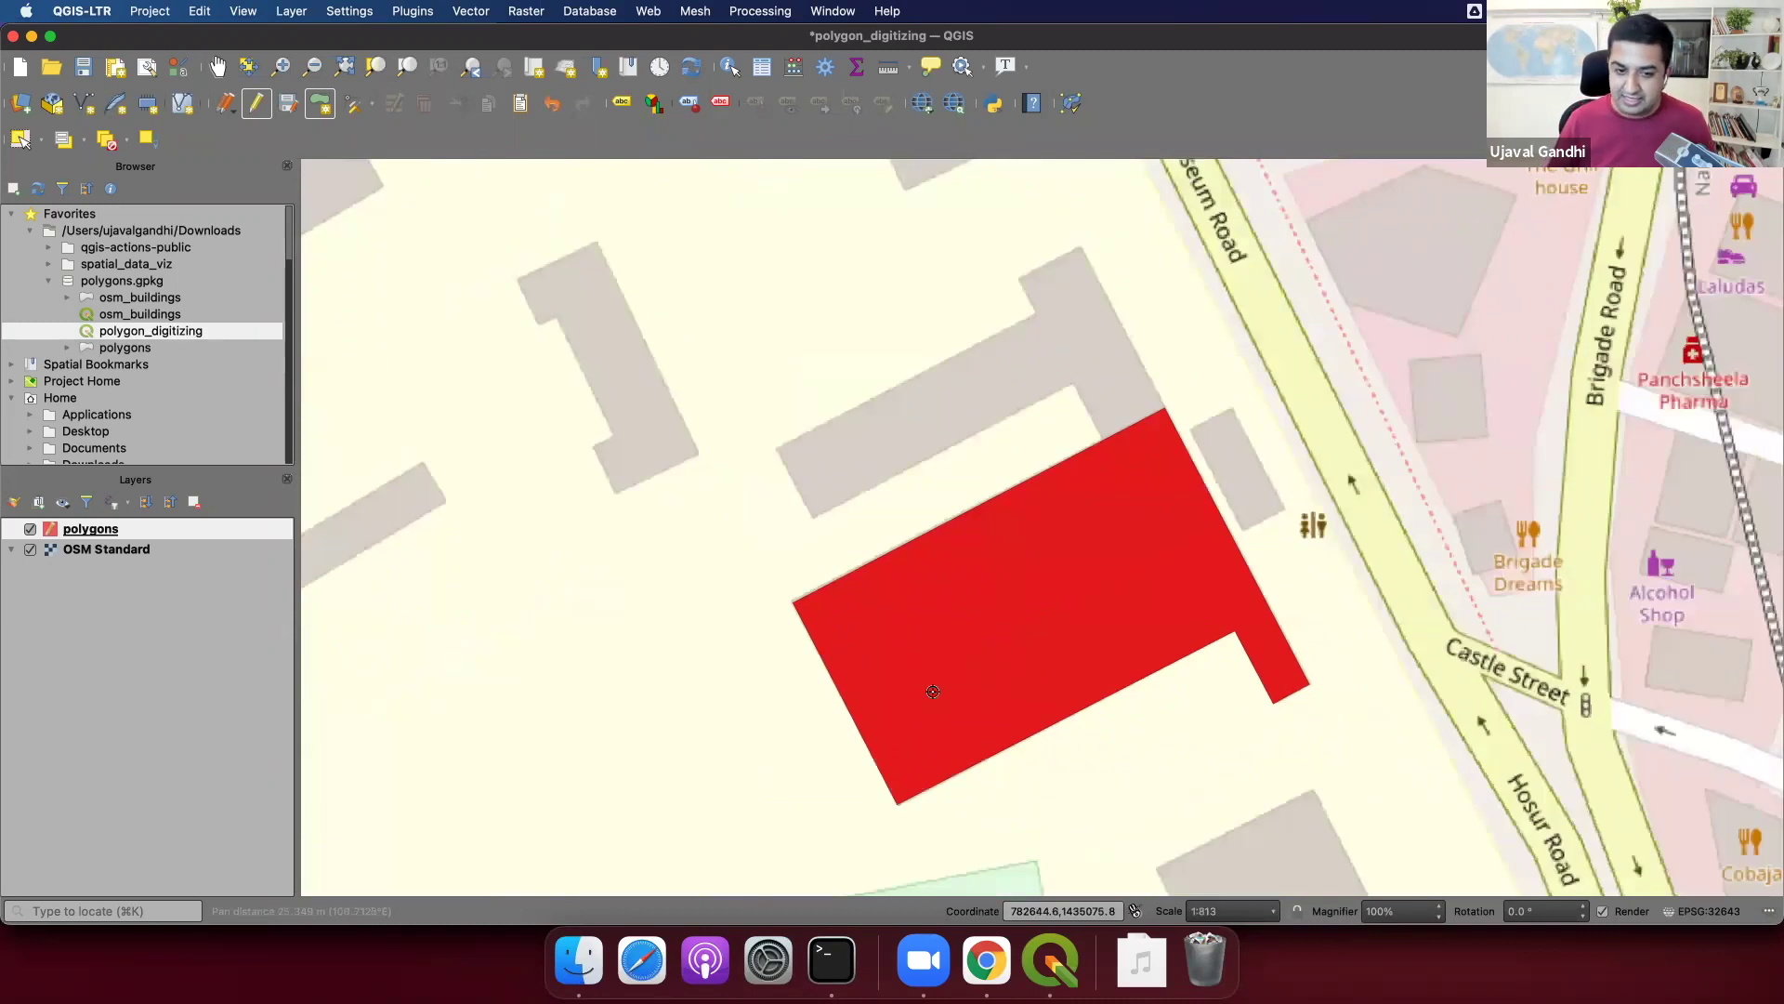
Set the polygons layer fill opacity to about 51%, then close the styling panel and stop digitizing.
left_click(14, 502)
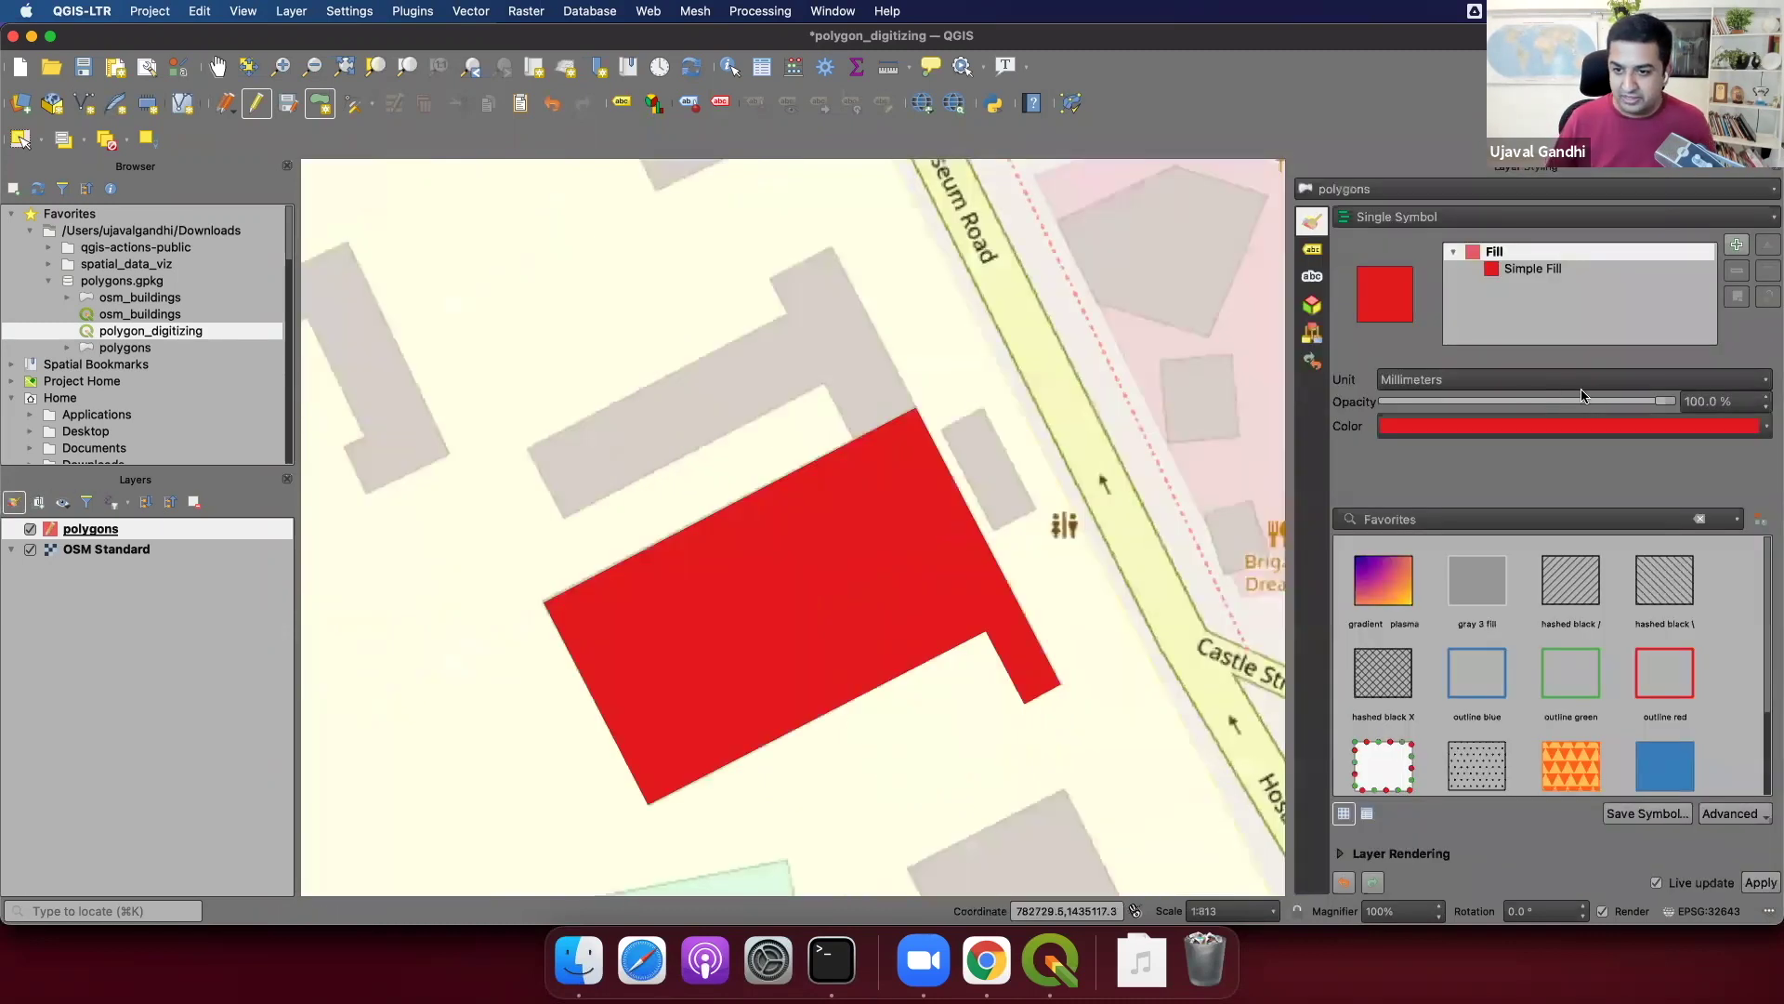
left_click_drag(1663, 402, 1512, 409)
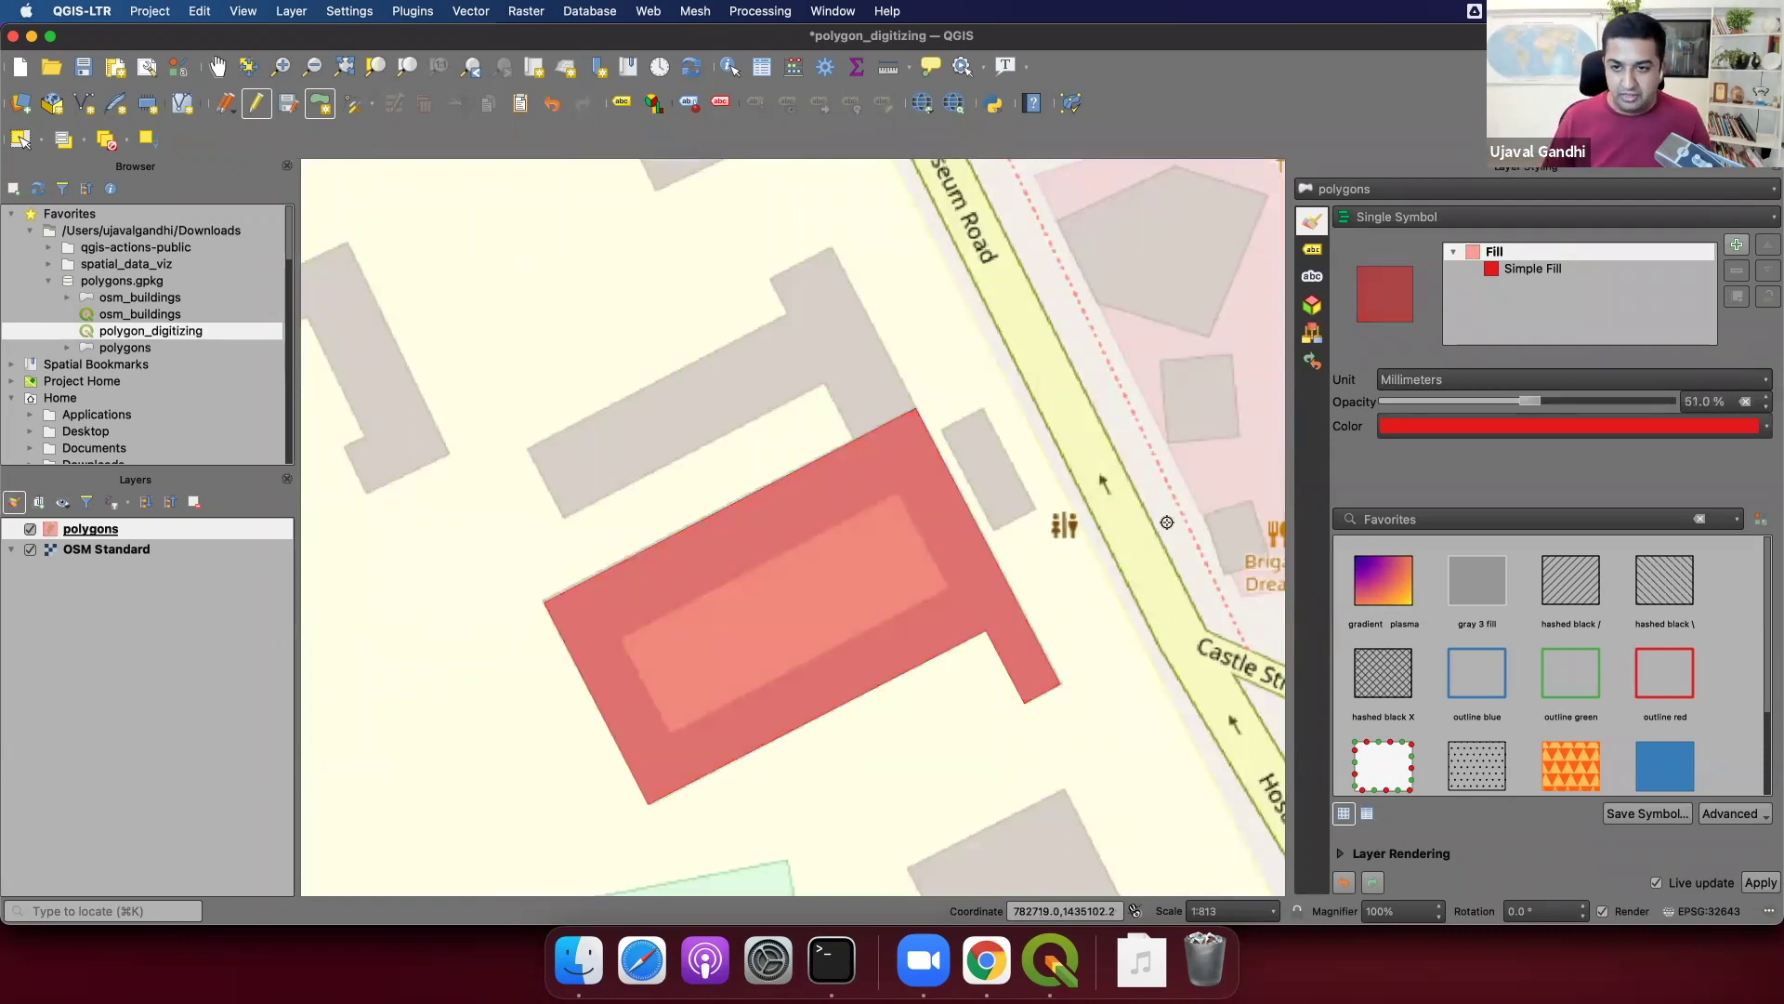
key("F7")
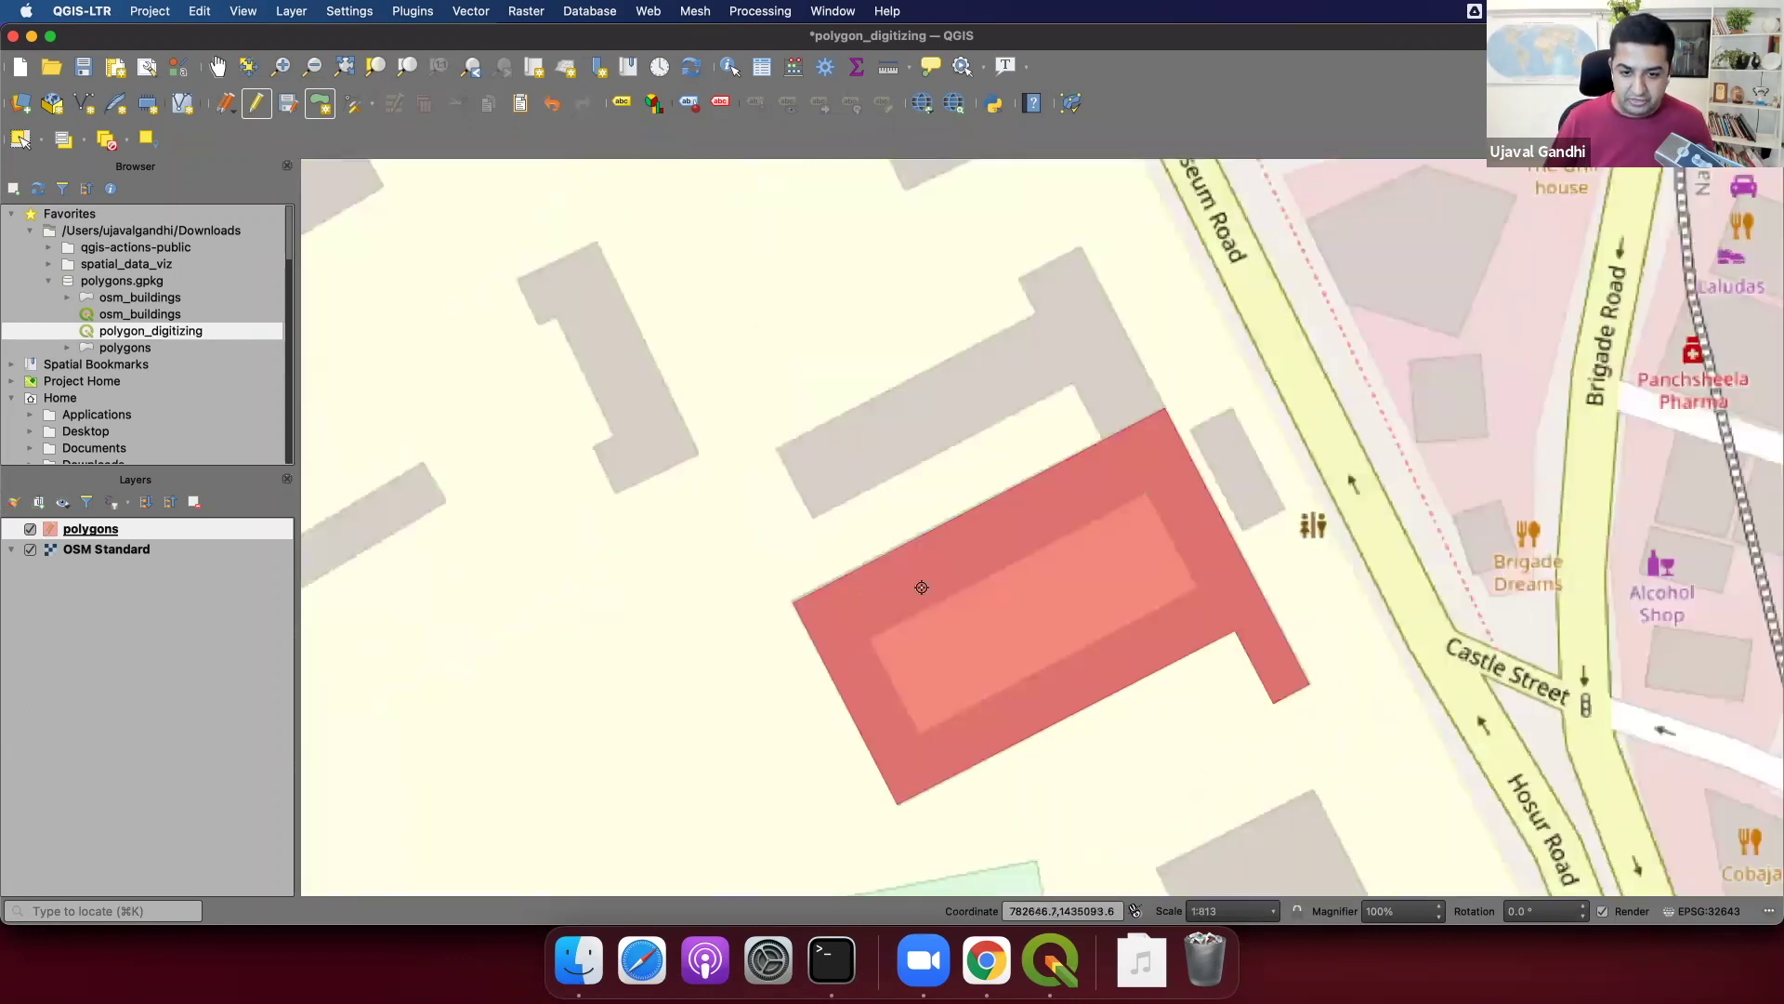
key("super+z")
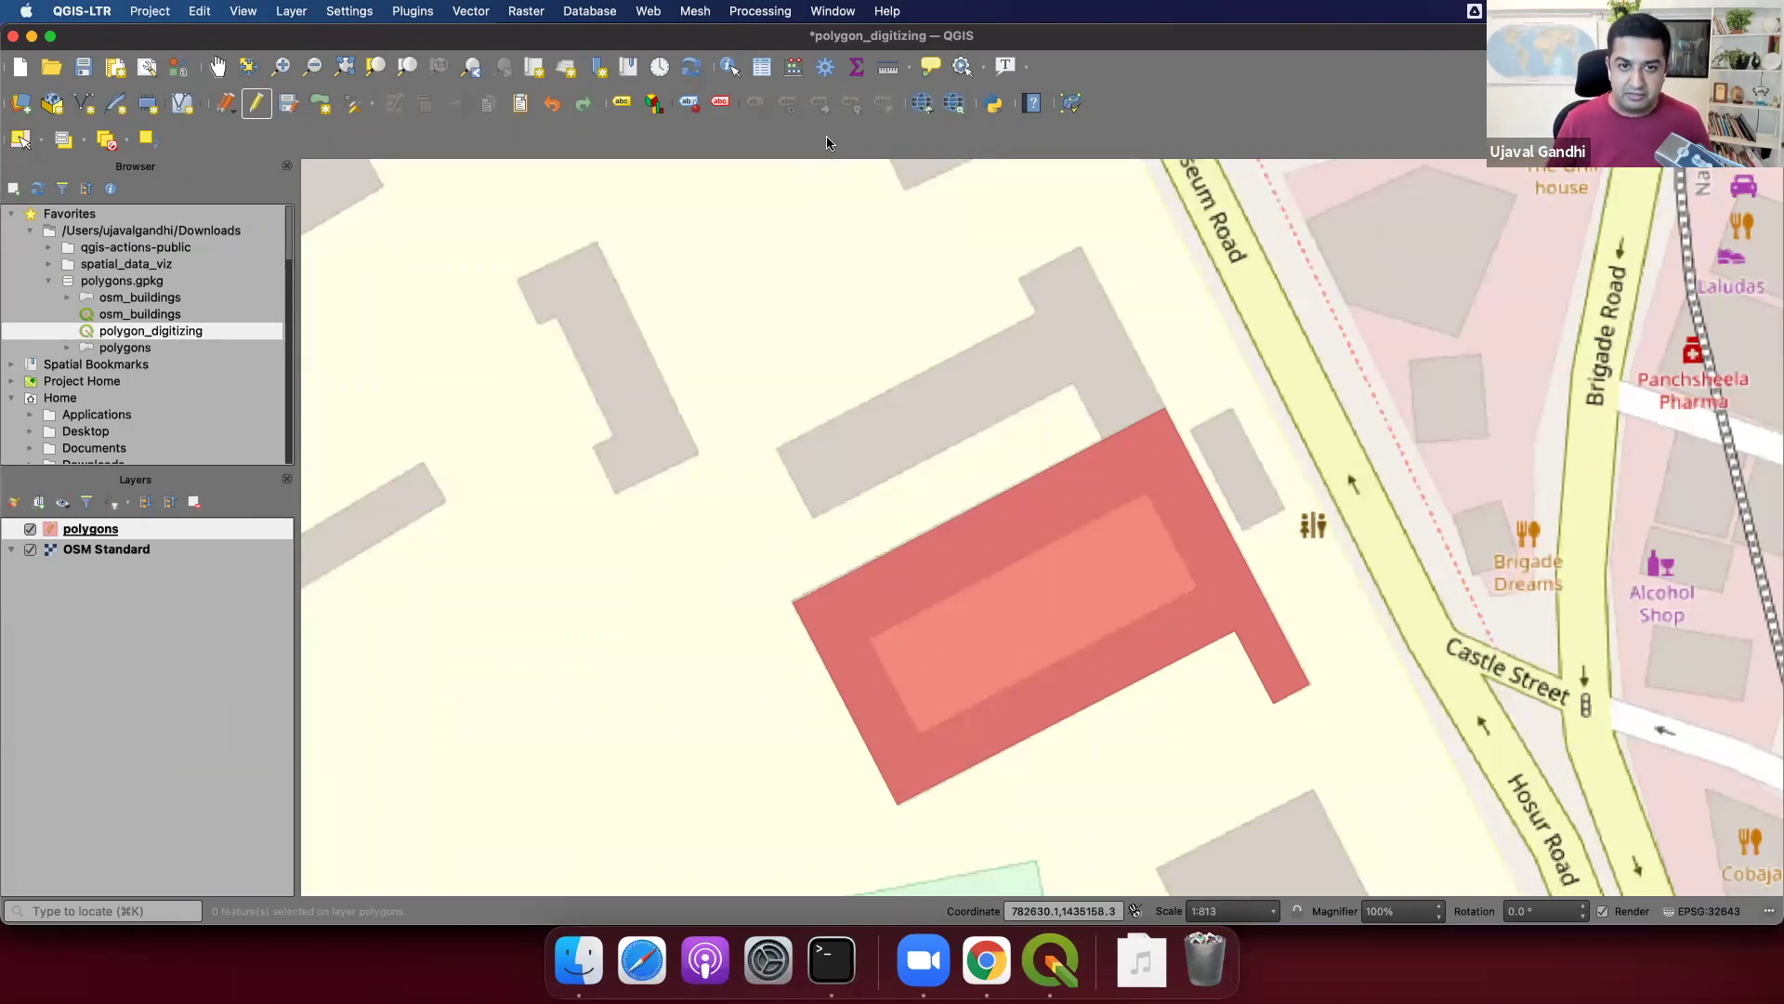
Enable the Advanced Digitizing Toolbar from the toolbars context menu.
right_click(830, 139)
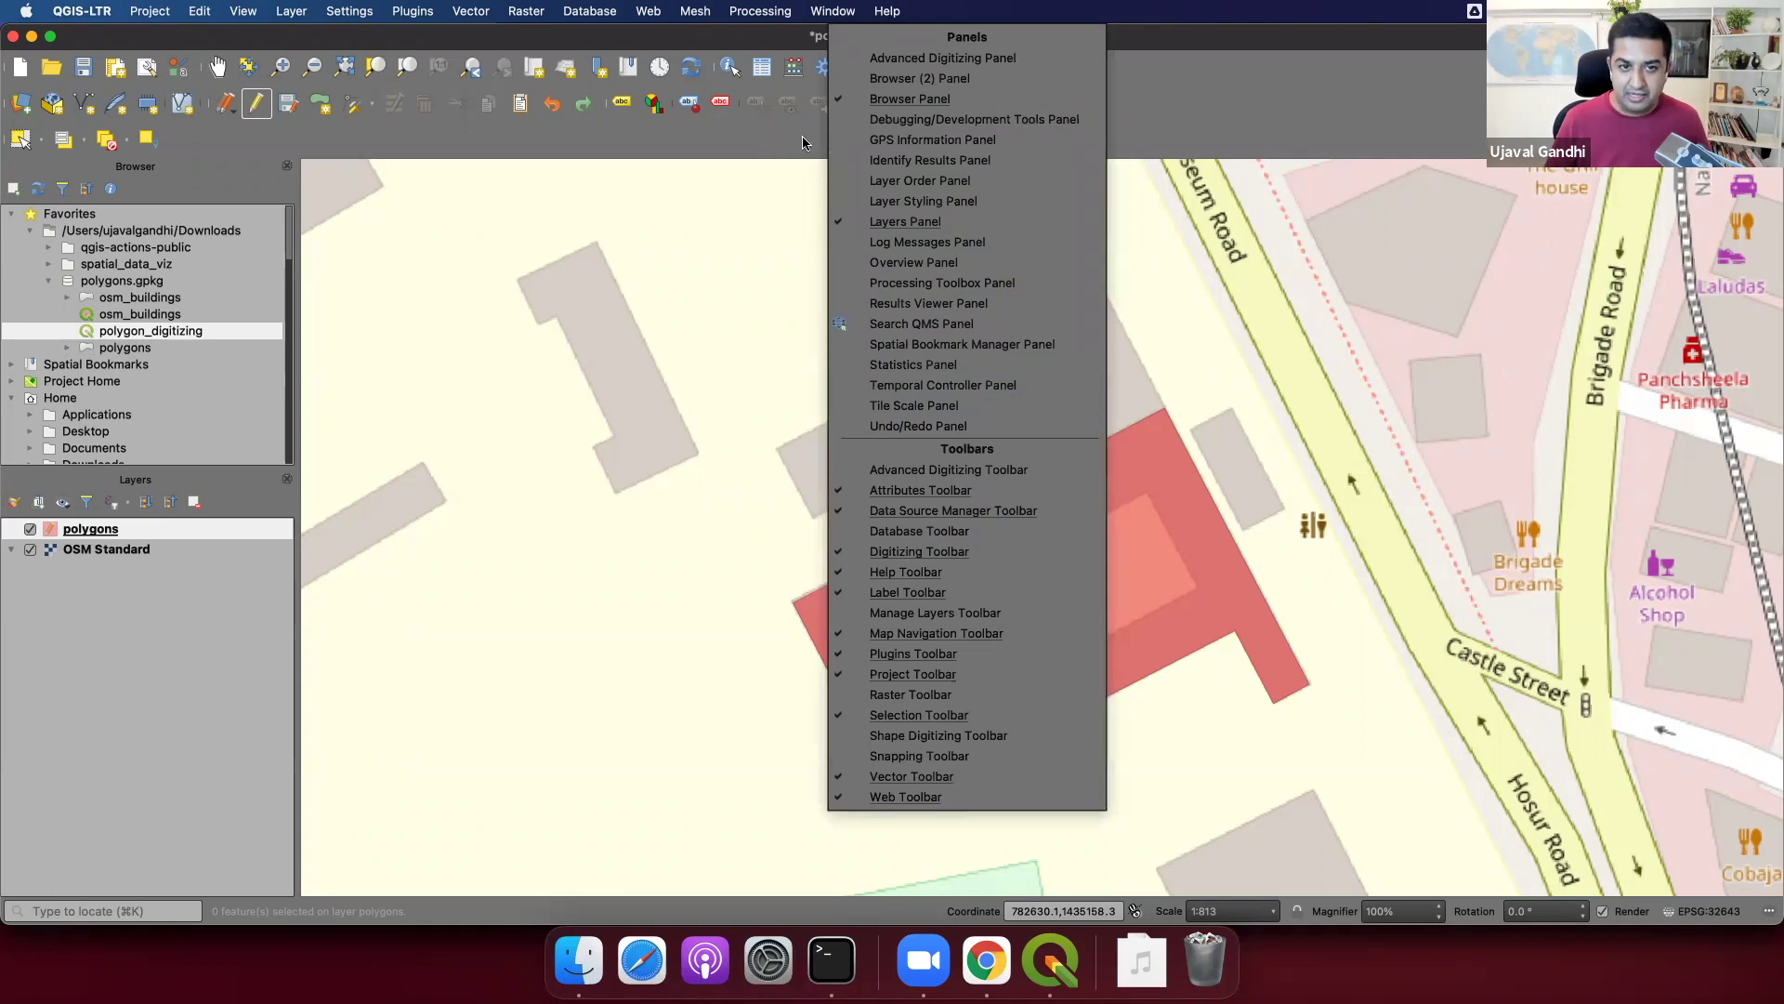
left_click(932, 476)
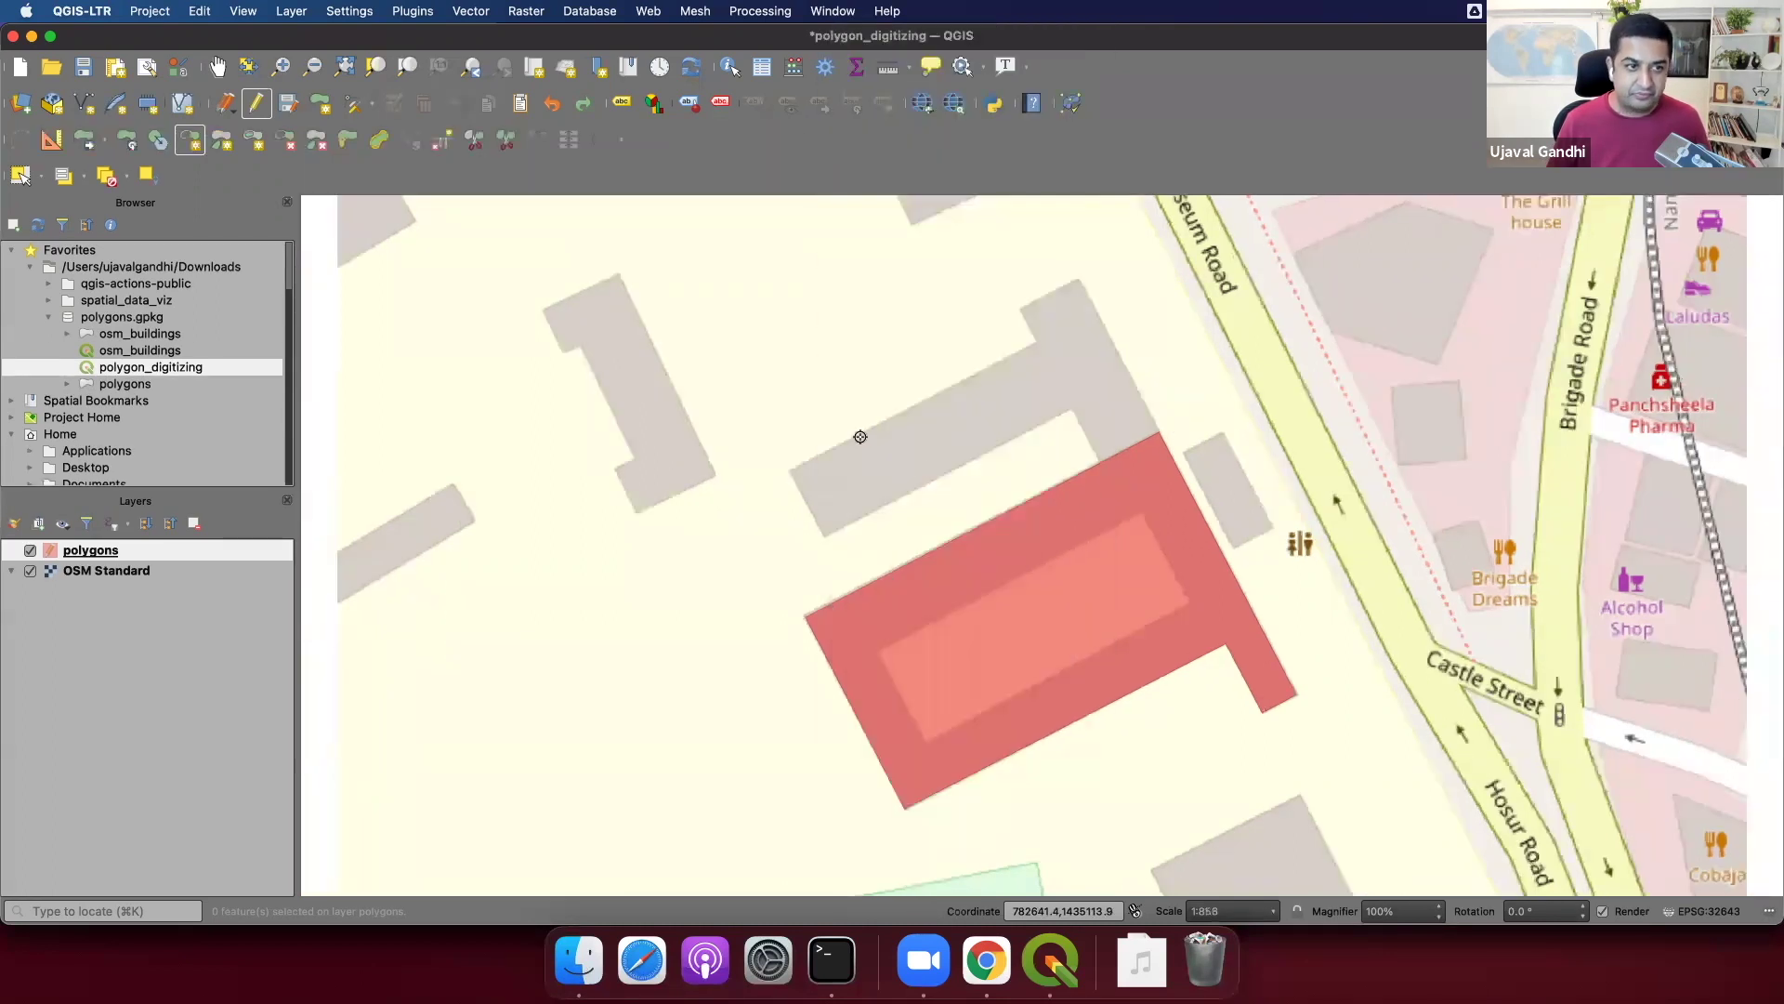
Add a ring through the inner rectangle's four corners, then zoom out to see the building.
left_click(191, 141)
scroll(898, 669, "up", 1)
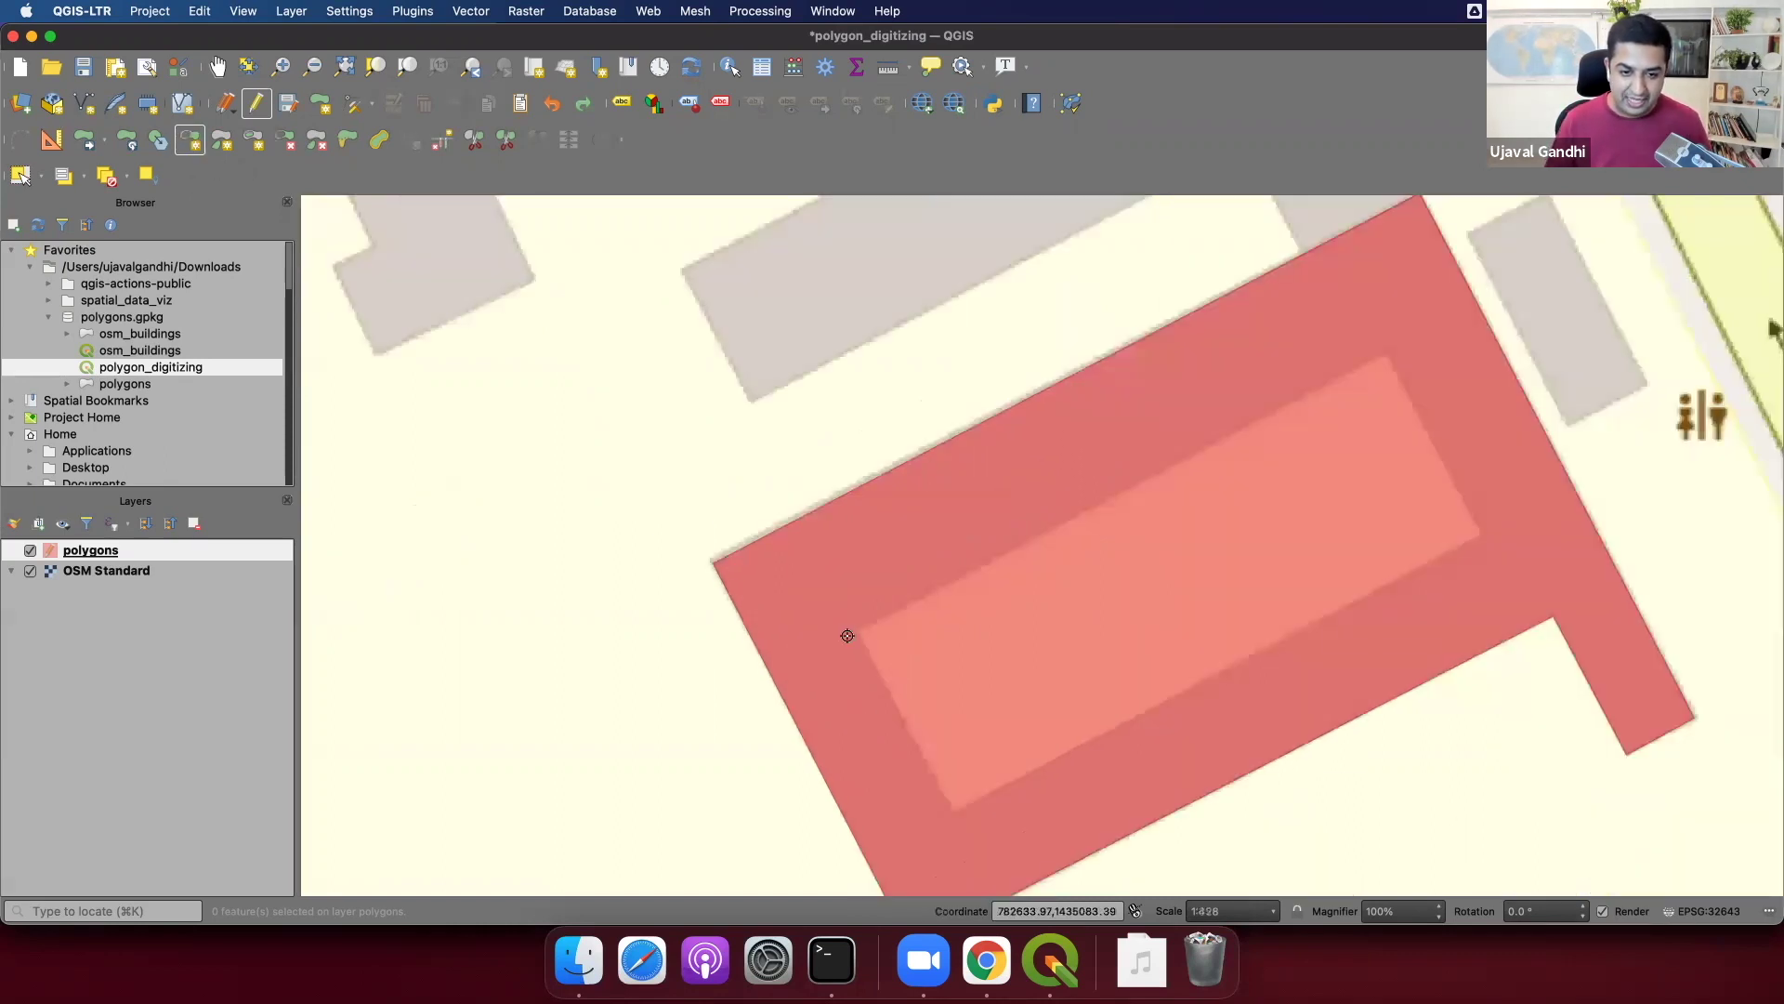
left_click(850, 634)
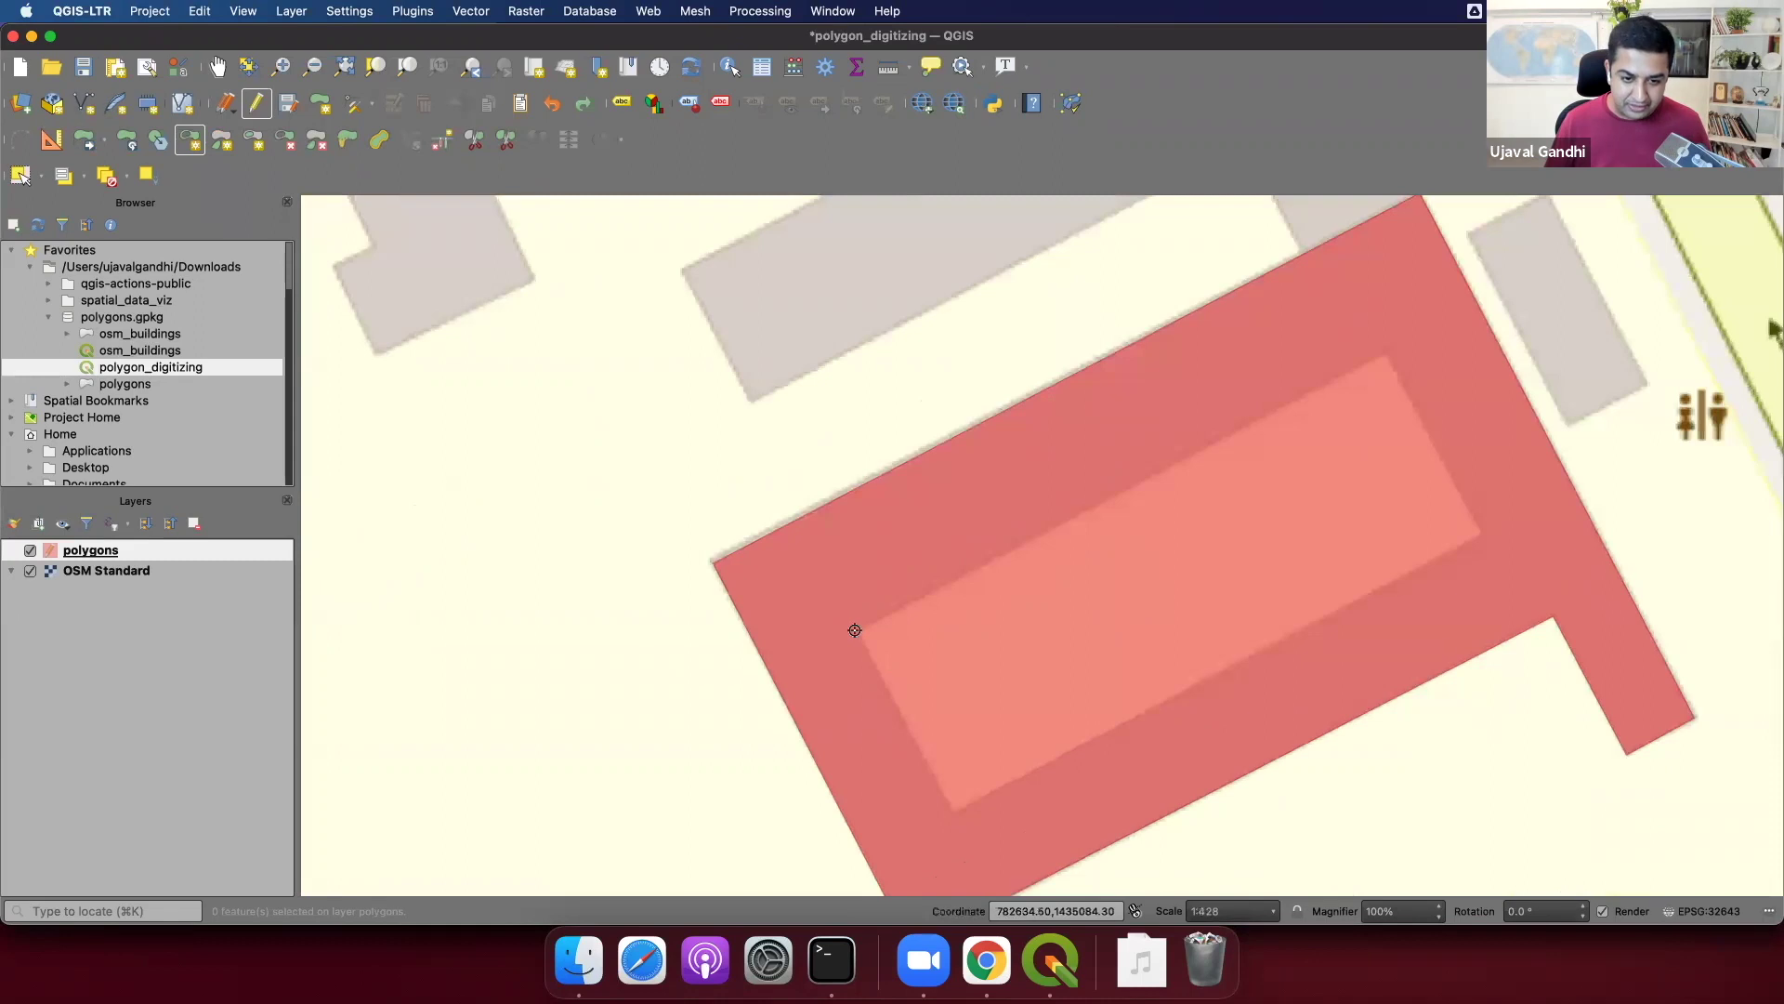
left_click(952, 814)
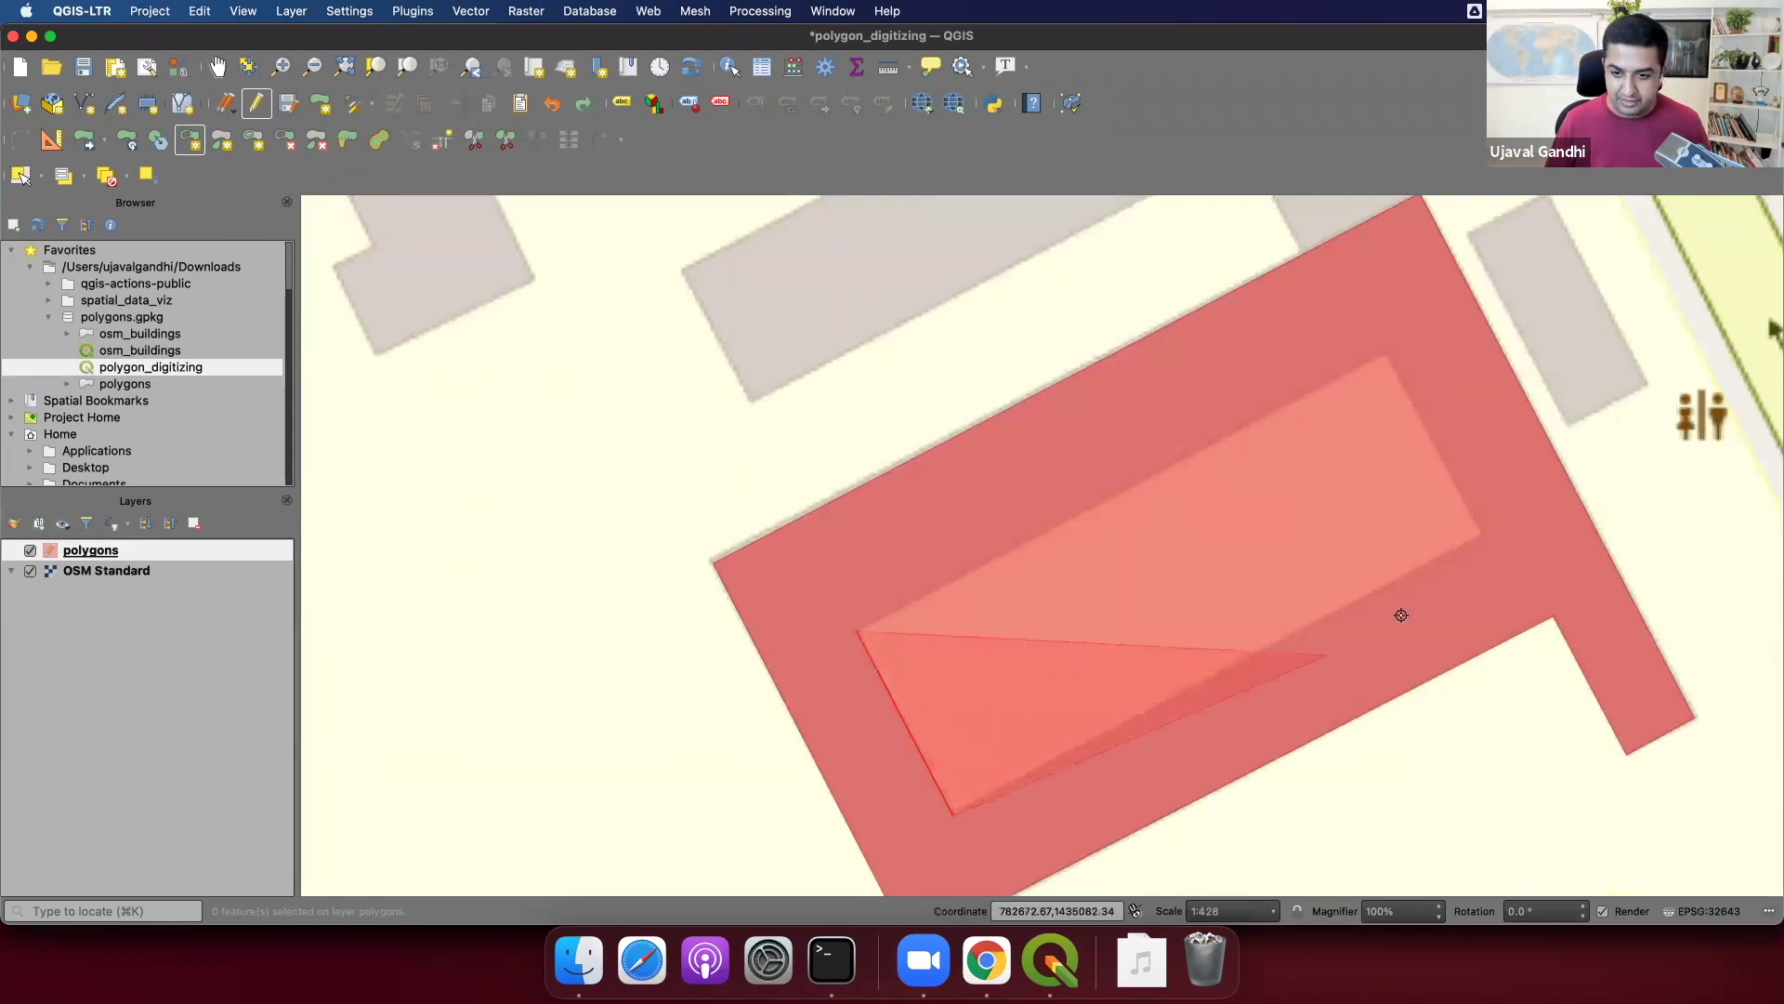
left_click(1487, 534)
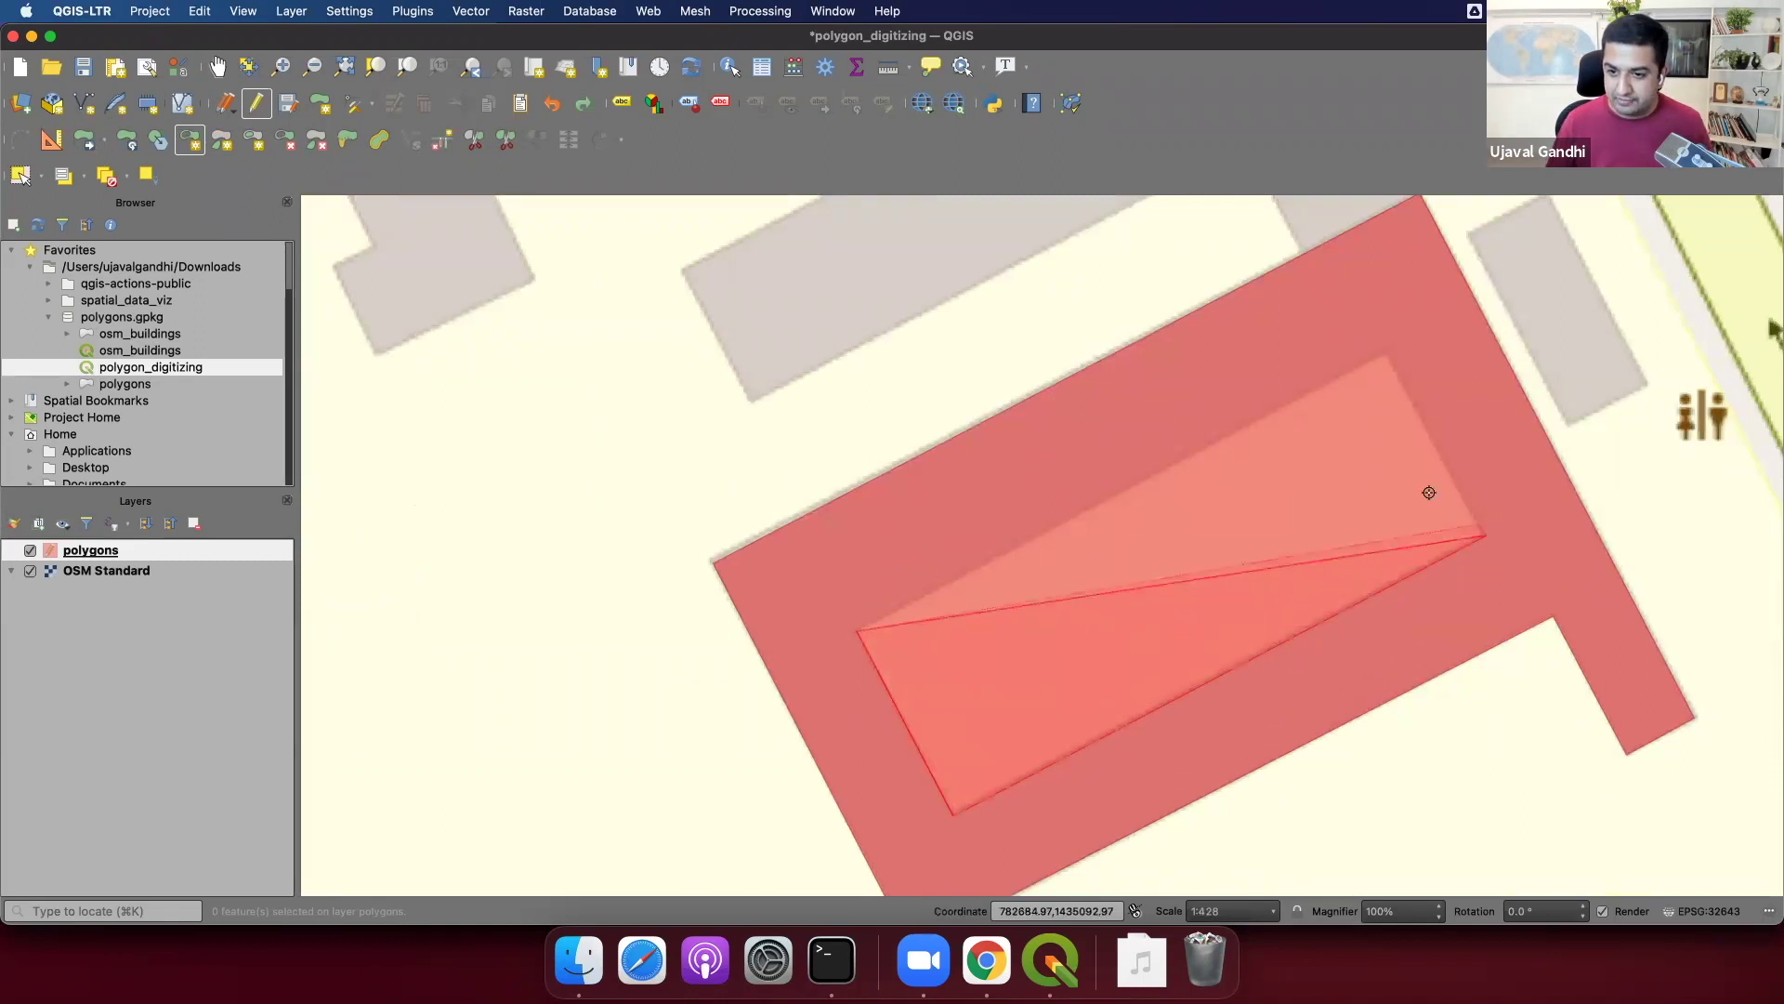
left_click(1385, 348)
right_click(1385, 347)
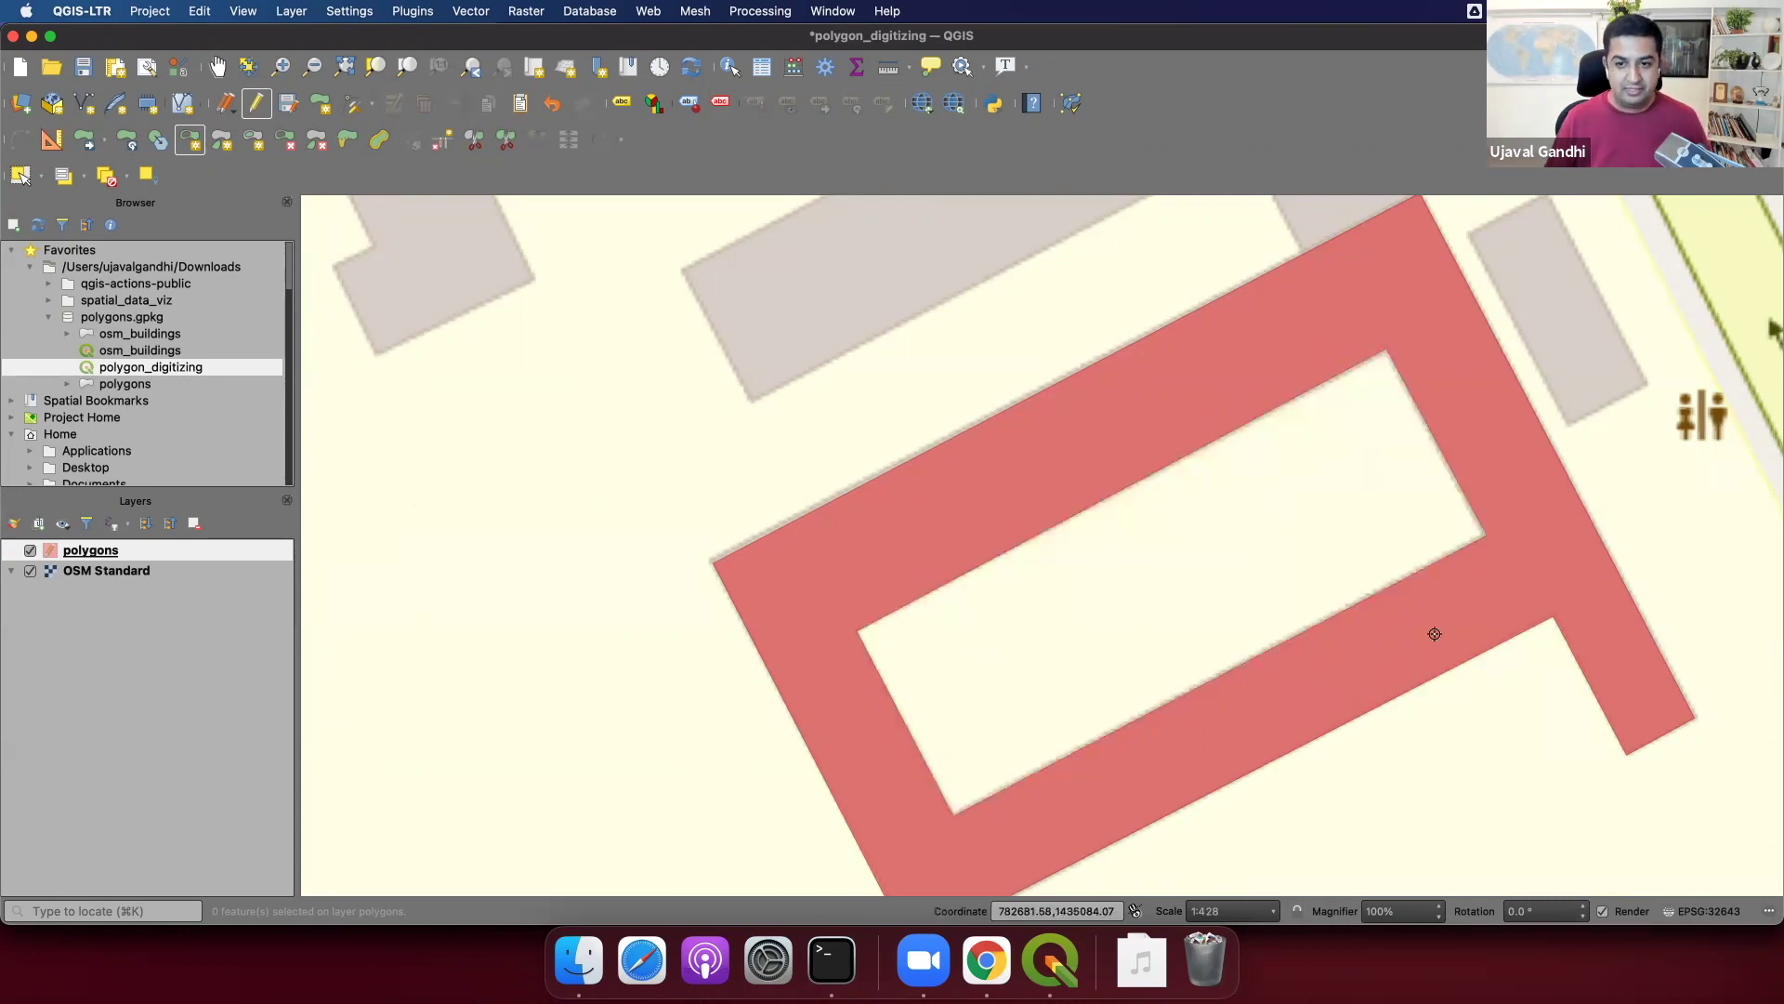
scroll(1436, 628, "down", 2)
left_click_drag(1436, 628, 1260, 554)
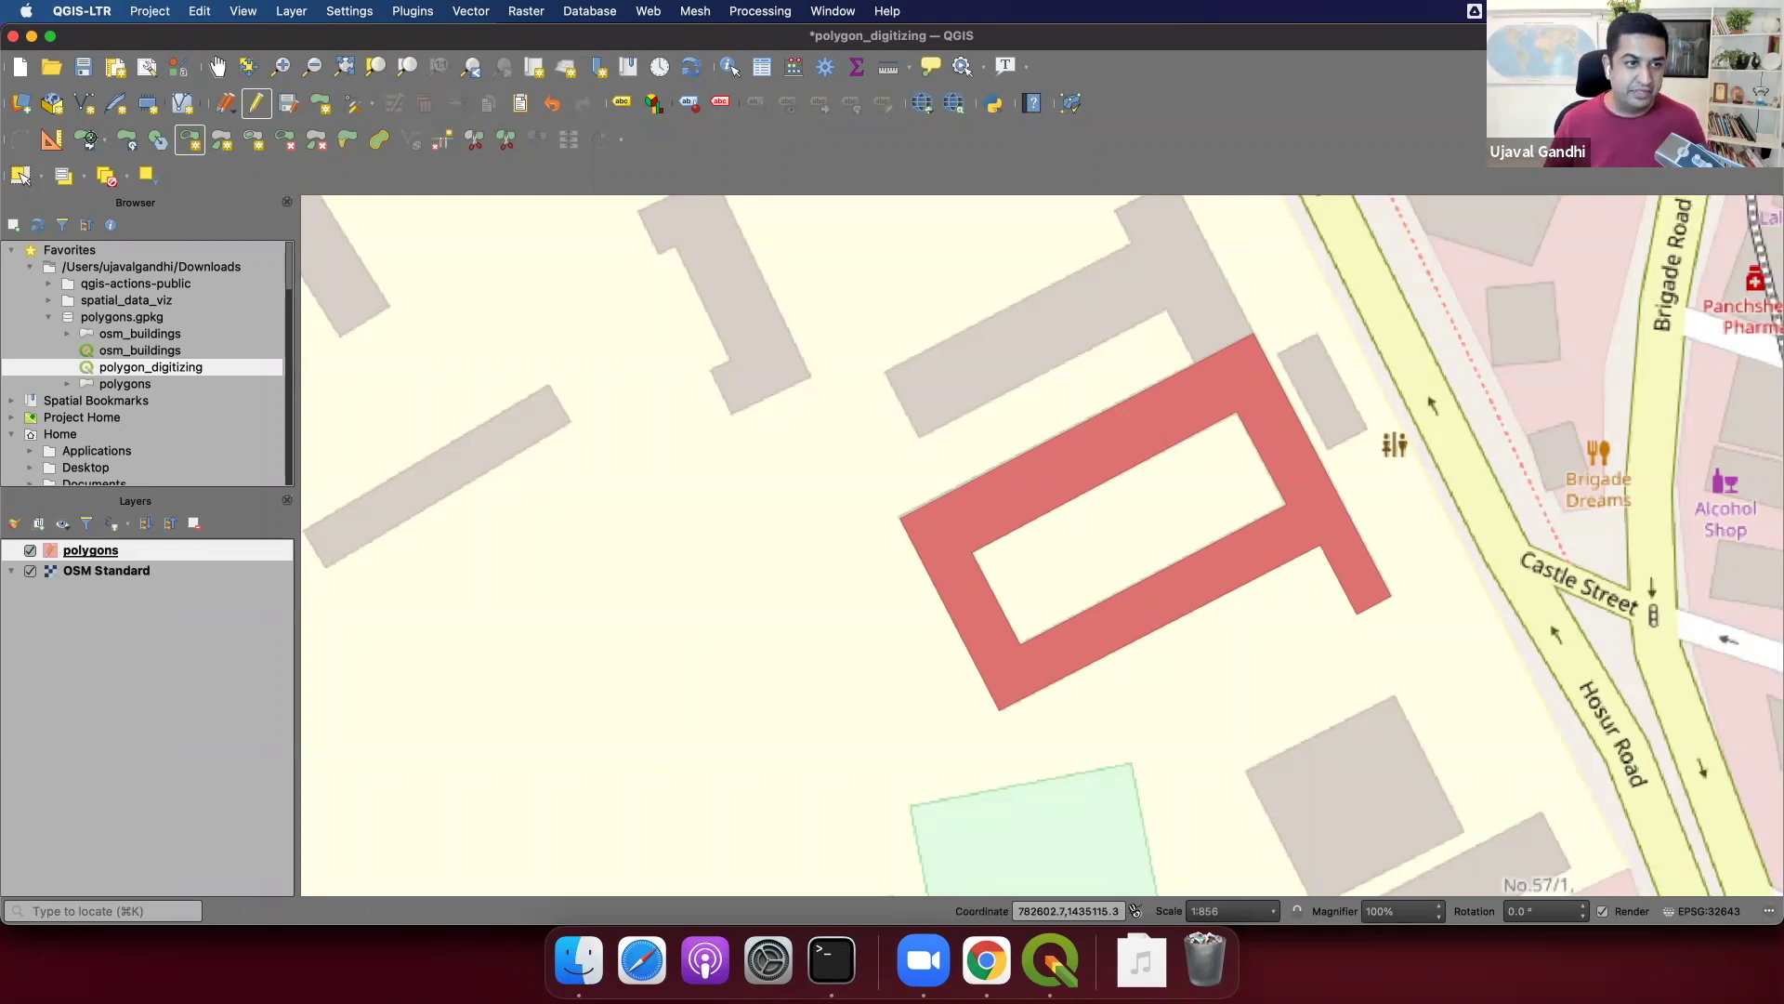
Save the polygons layer edits and recentre the holed building on the map.
left_click(279, 108)
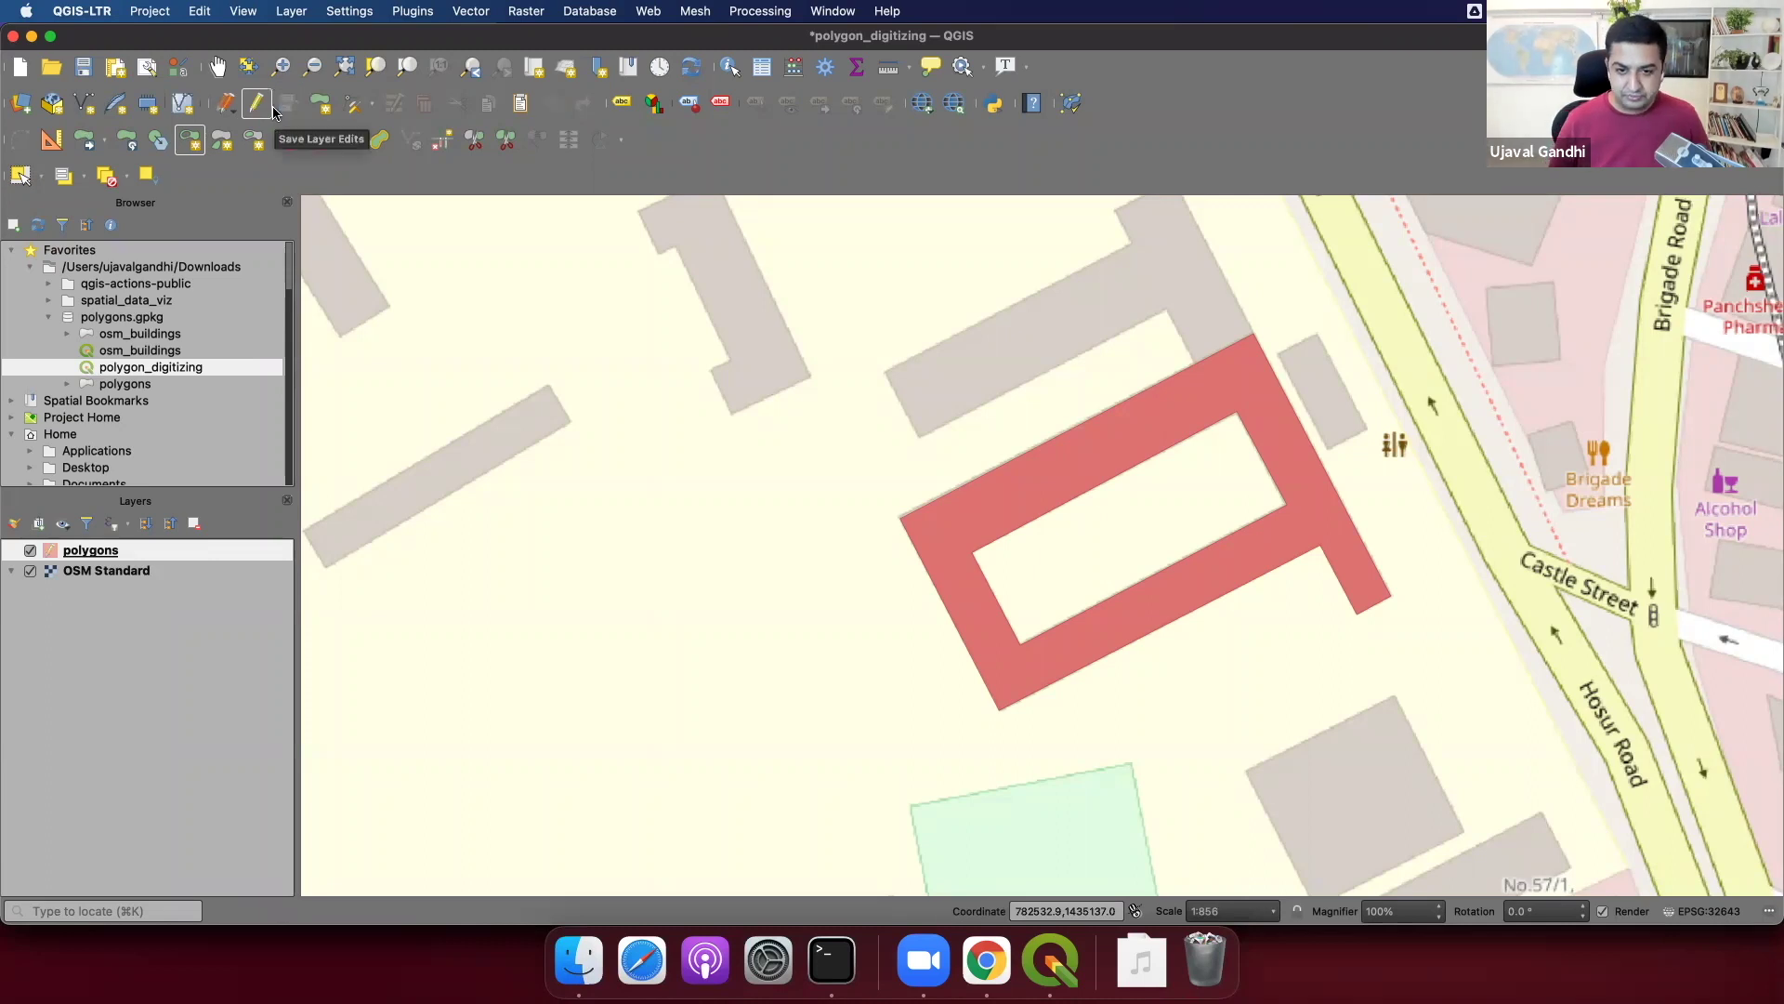
left_click_drag(1143, 577, 1108, 645)
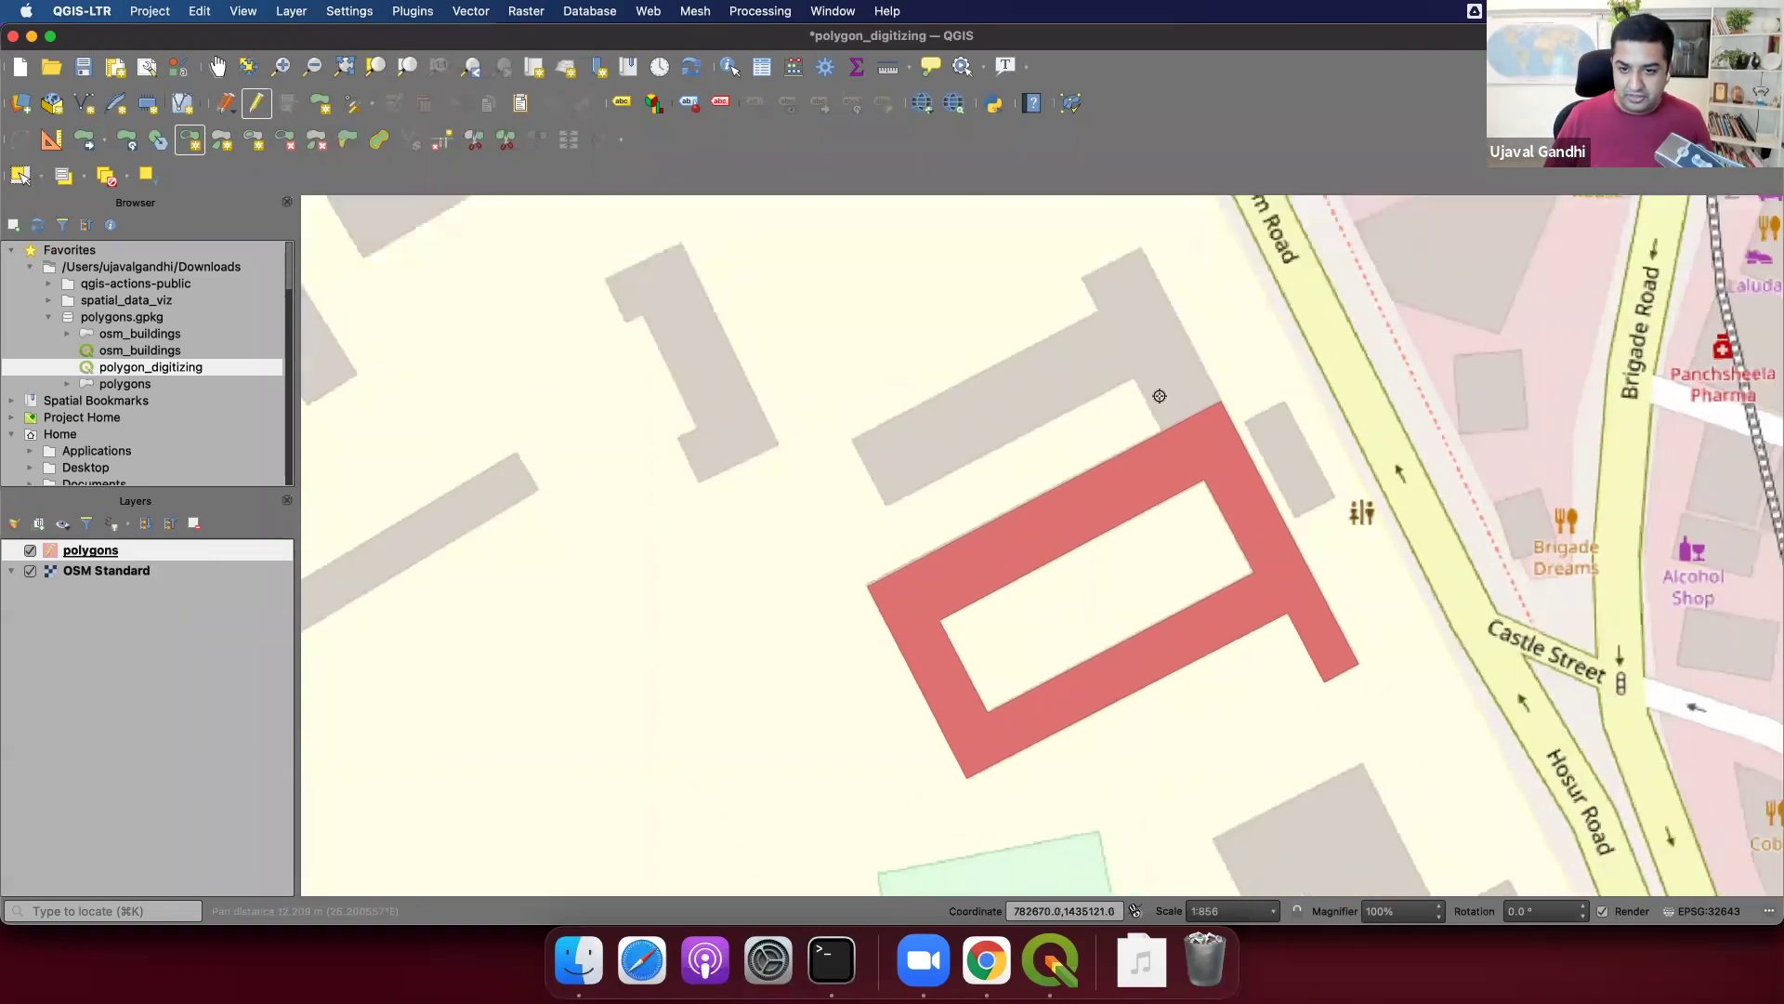
left_click_drag(1210, 382, 1224, 449)
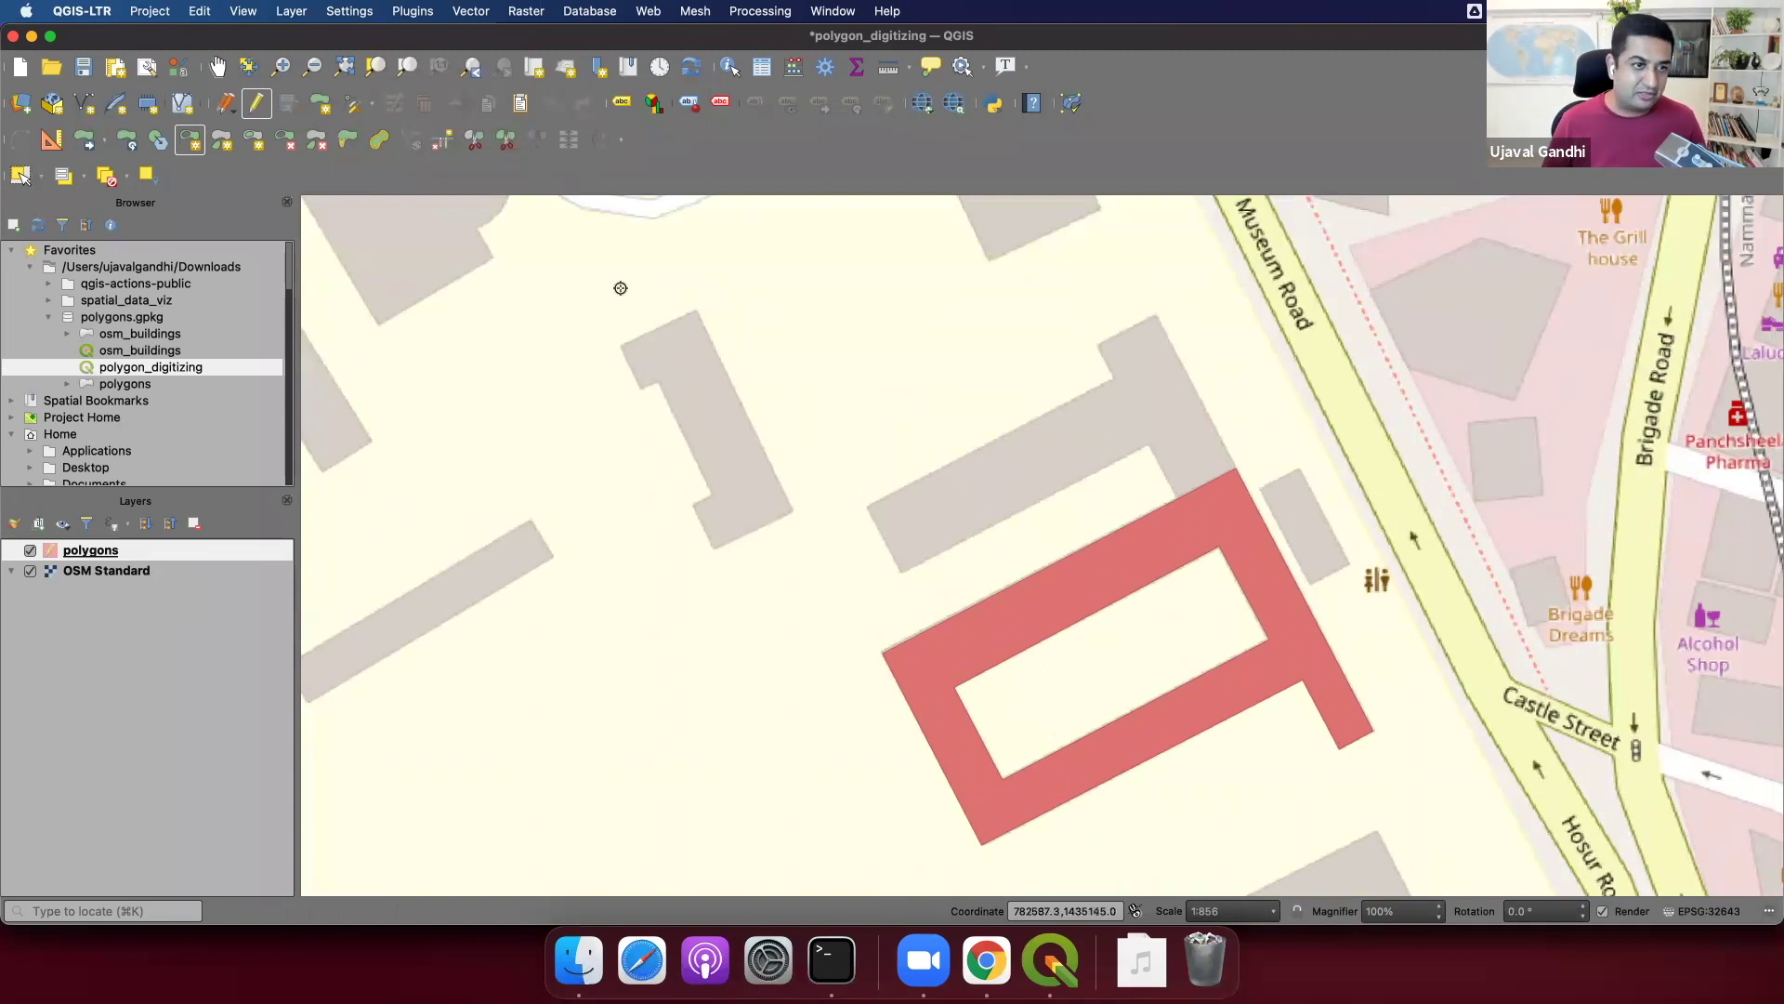
Select the red building polygon with Select Features, then reactivate Add Part and zoom in.
left_click(222, 141)
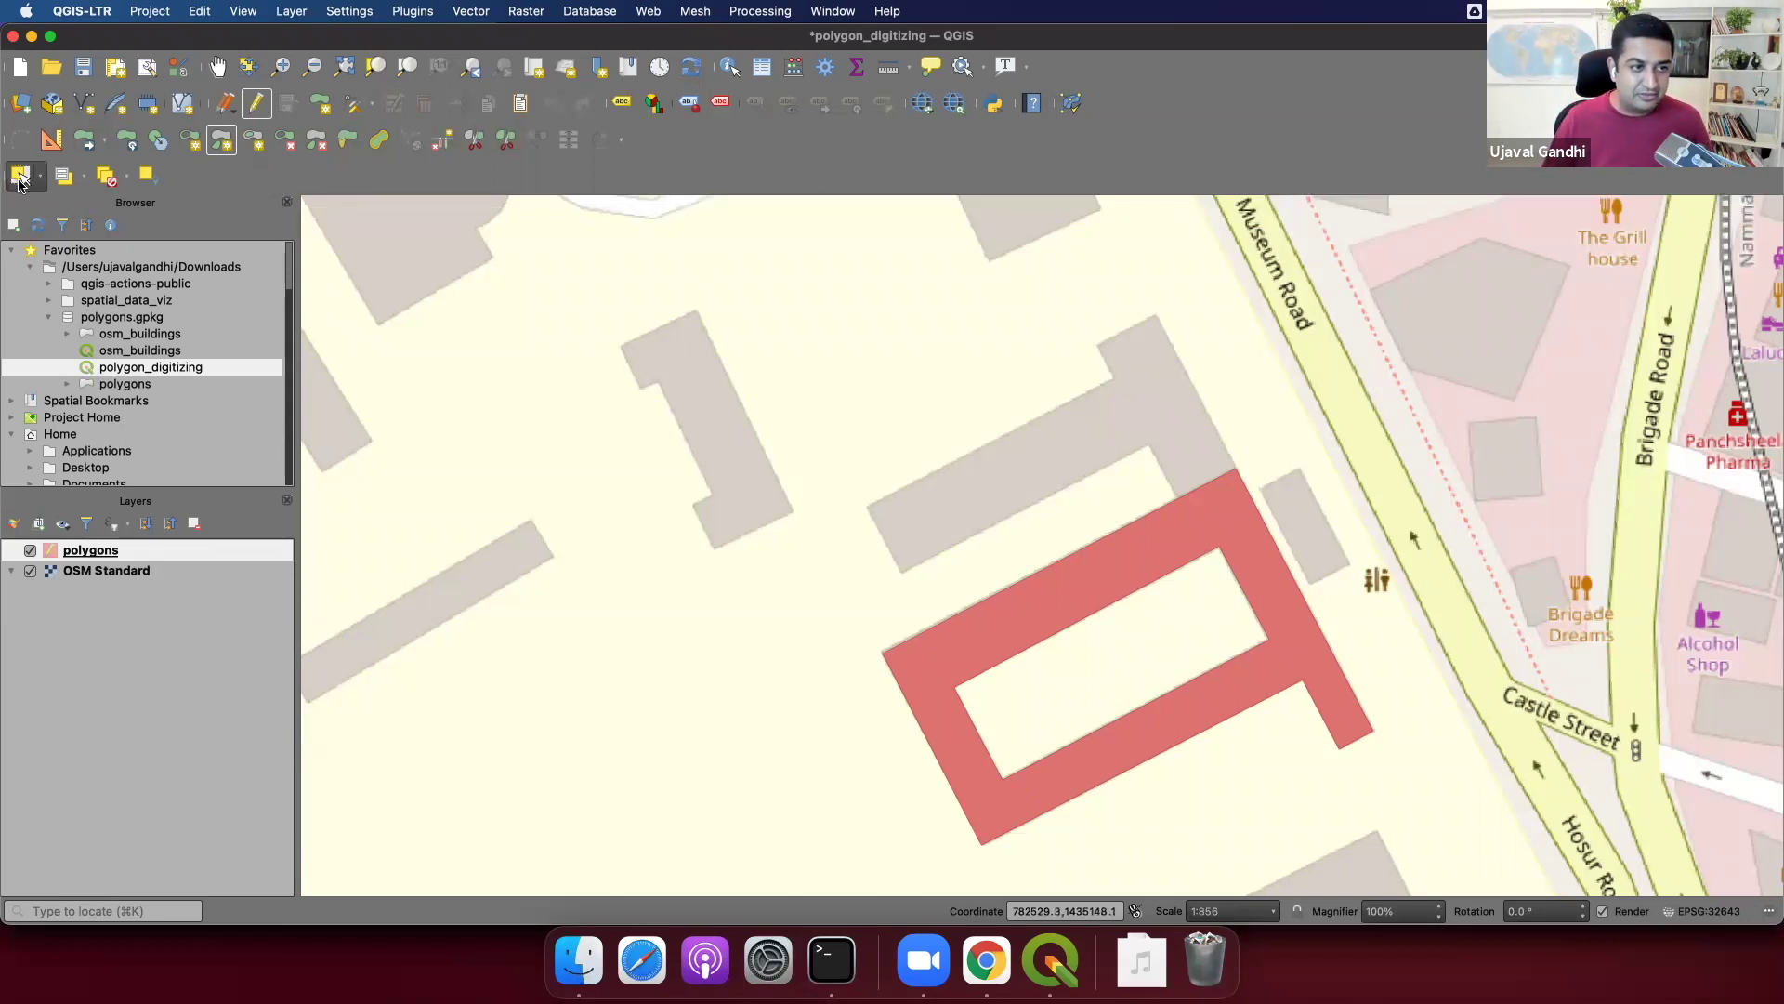
left_click(19, 181)
left_click(1176, 527)
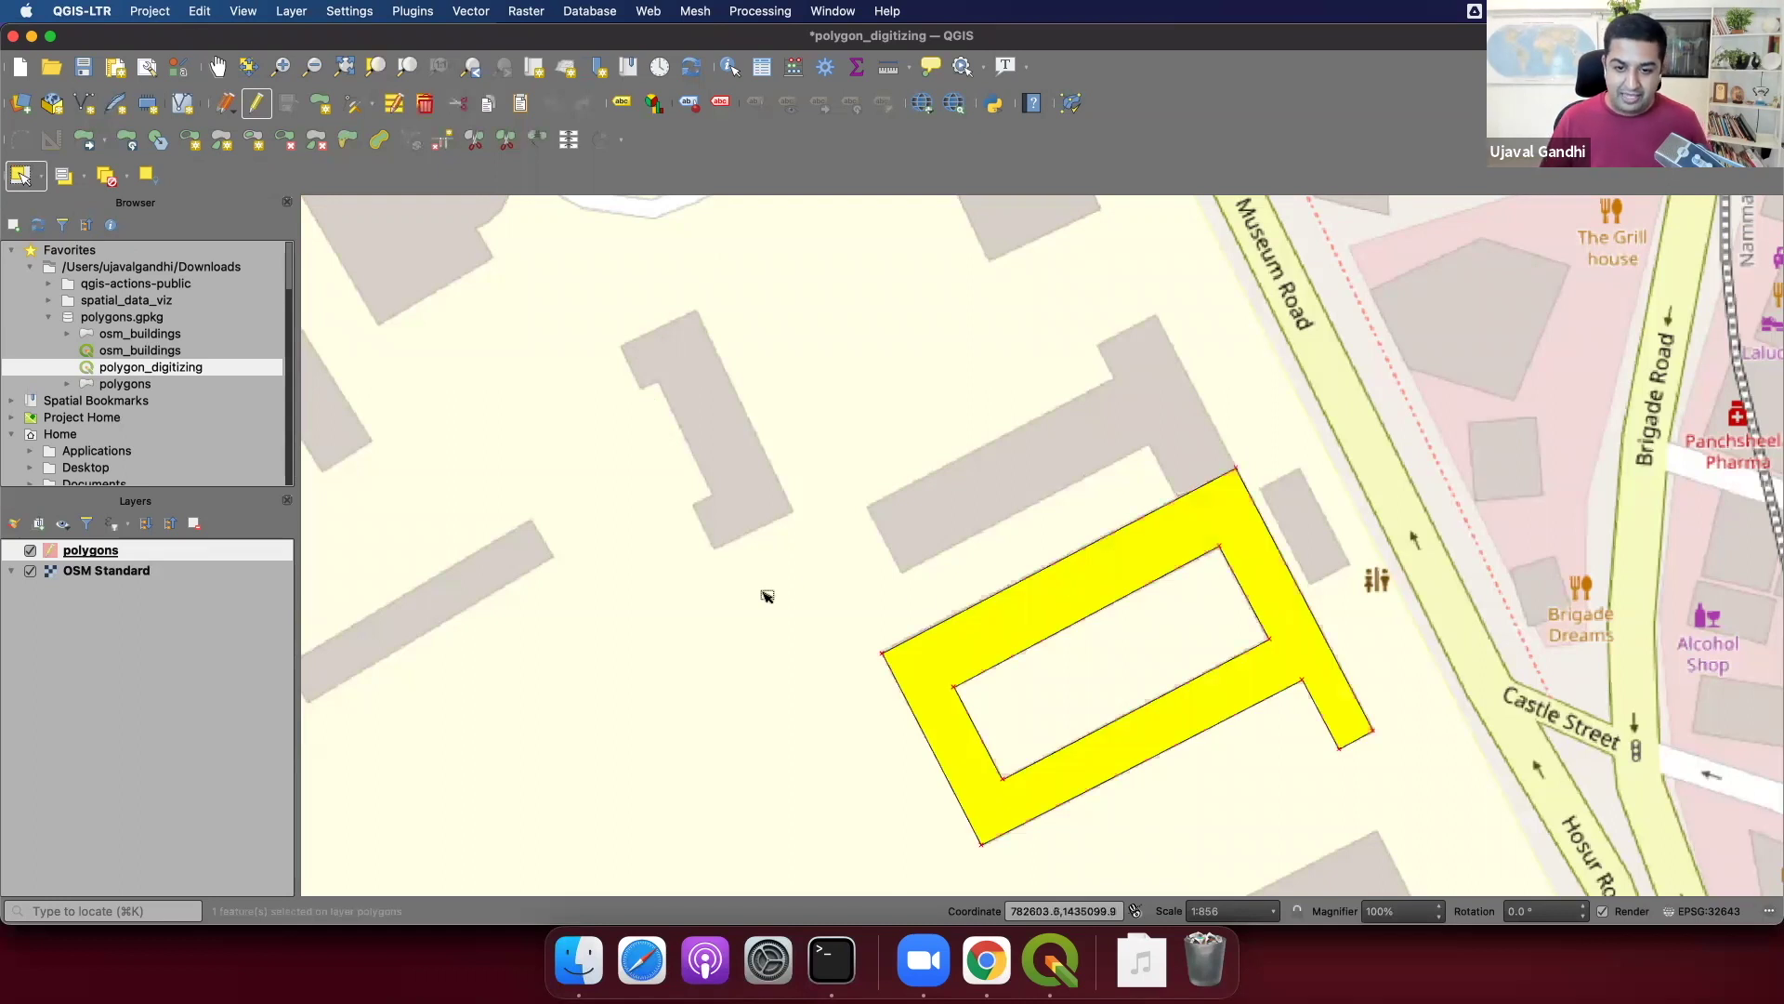
left_click(228, 145)
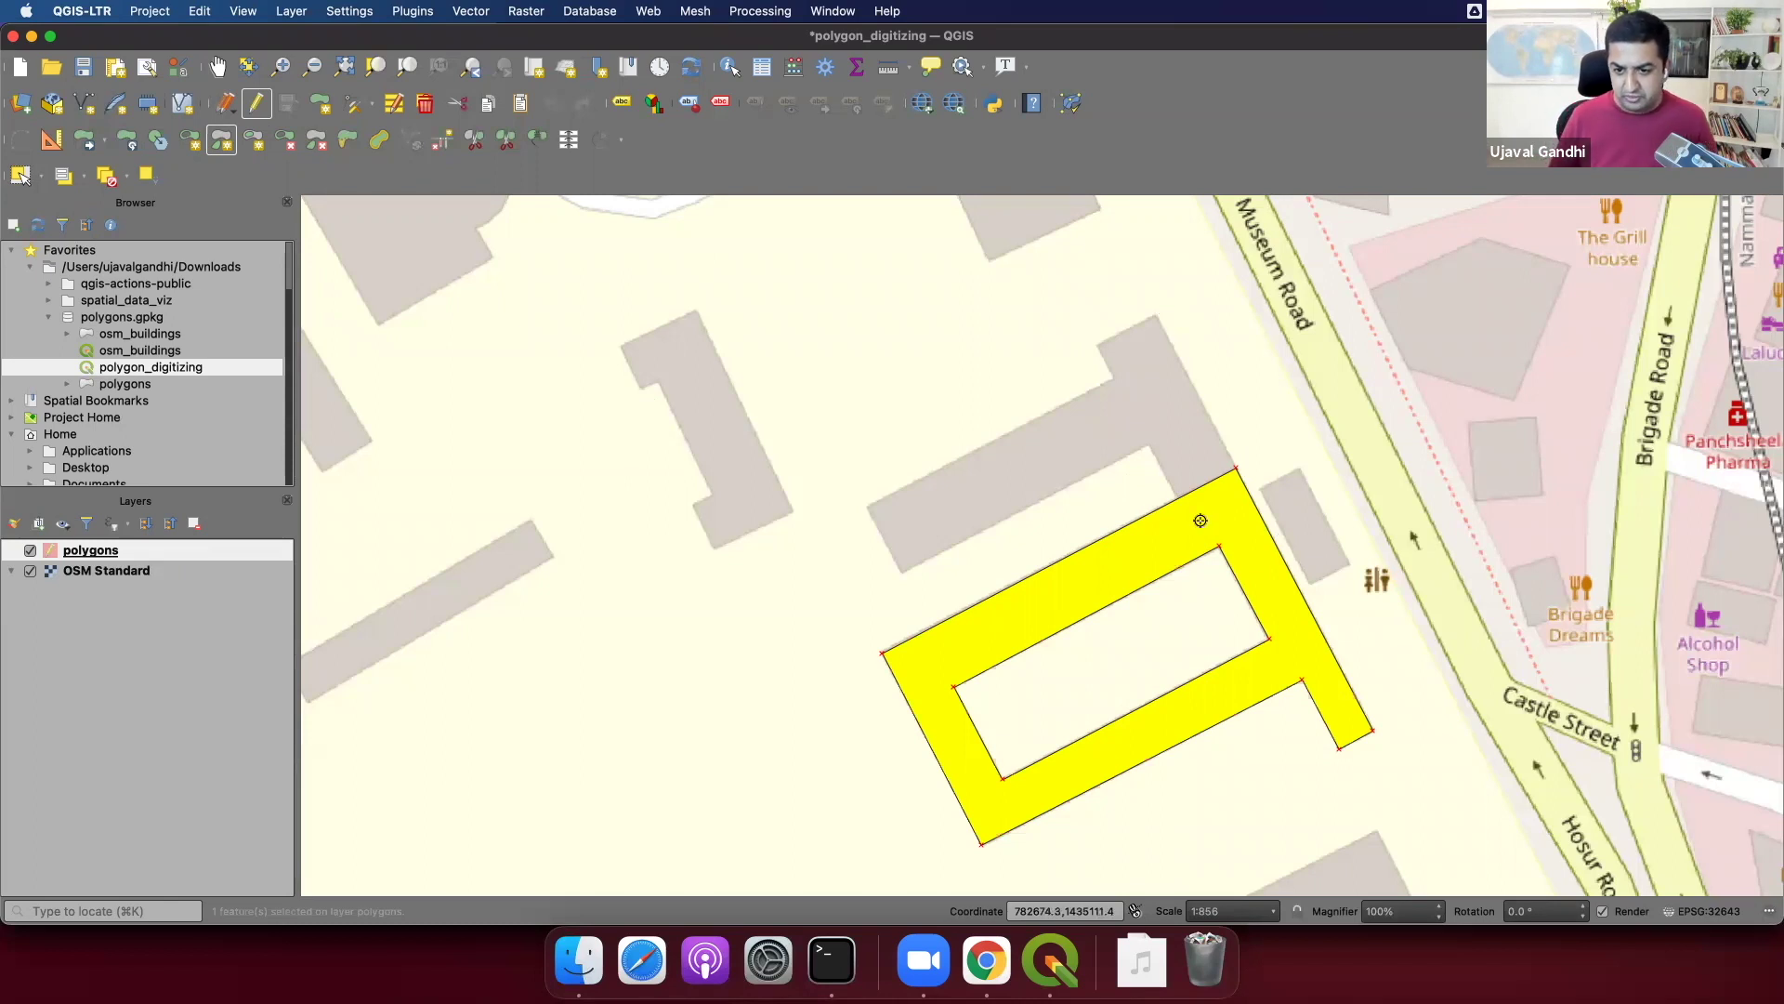
scroll(1199, 512, "up", 1)
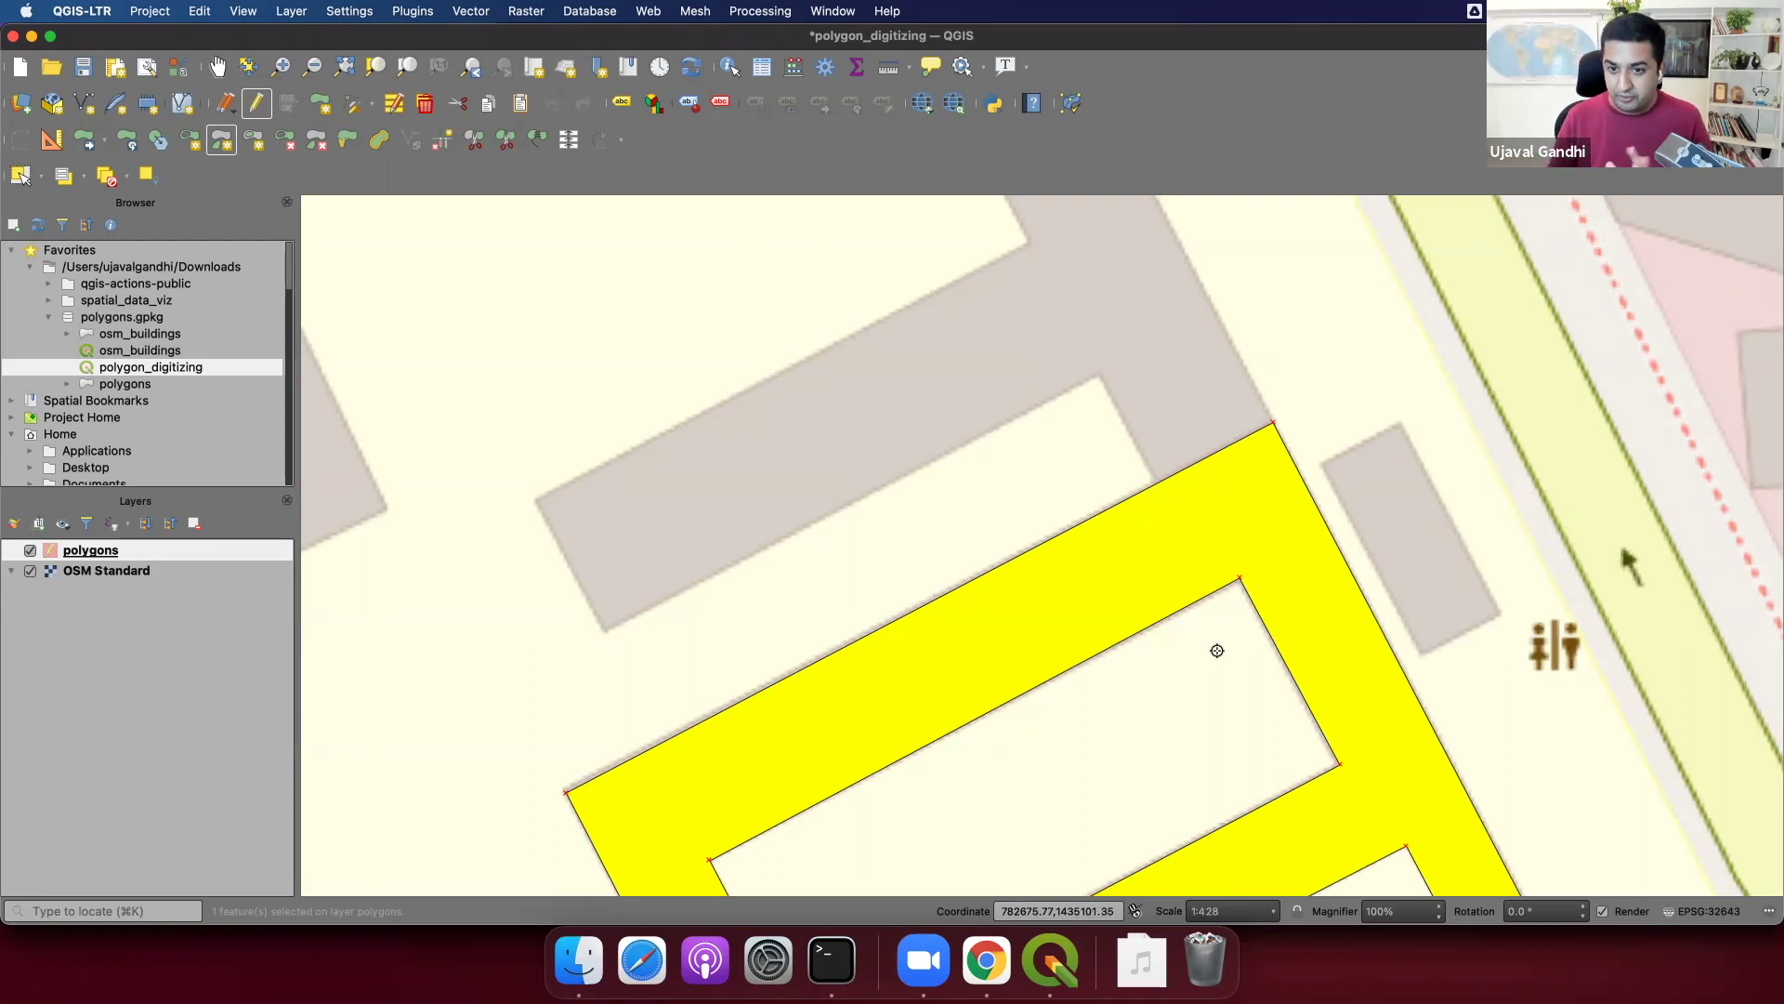
Show the Snapping toolbar, turn on snapping and topological editing, and adjust the overlap option.
right_click(889, 176)
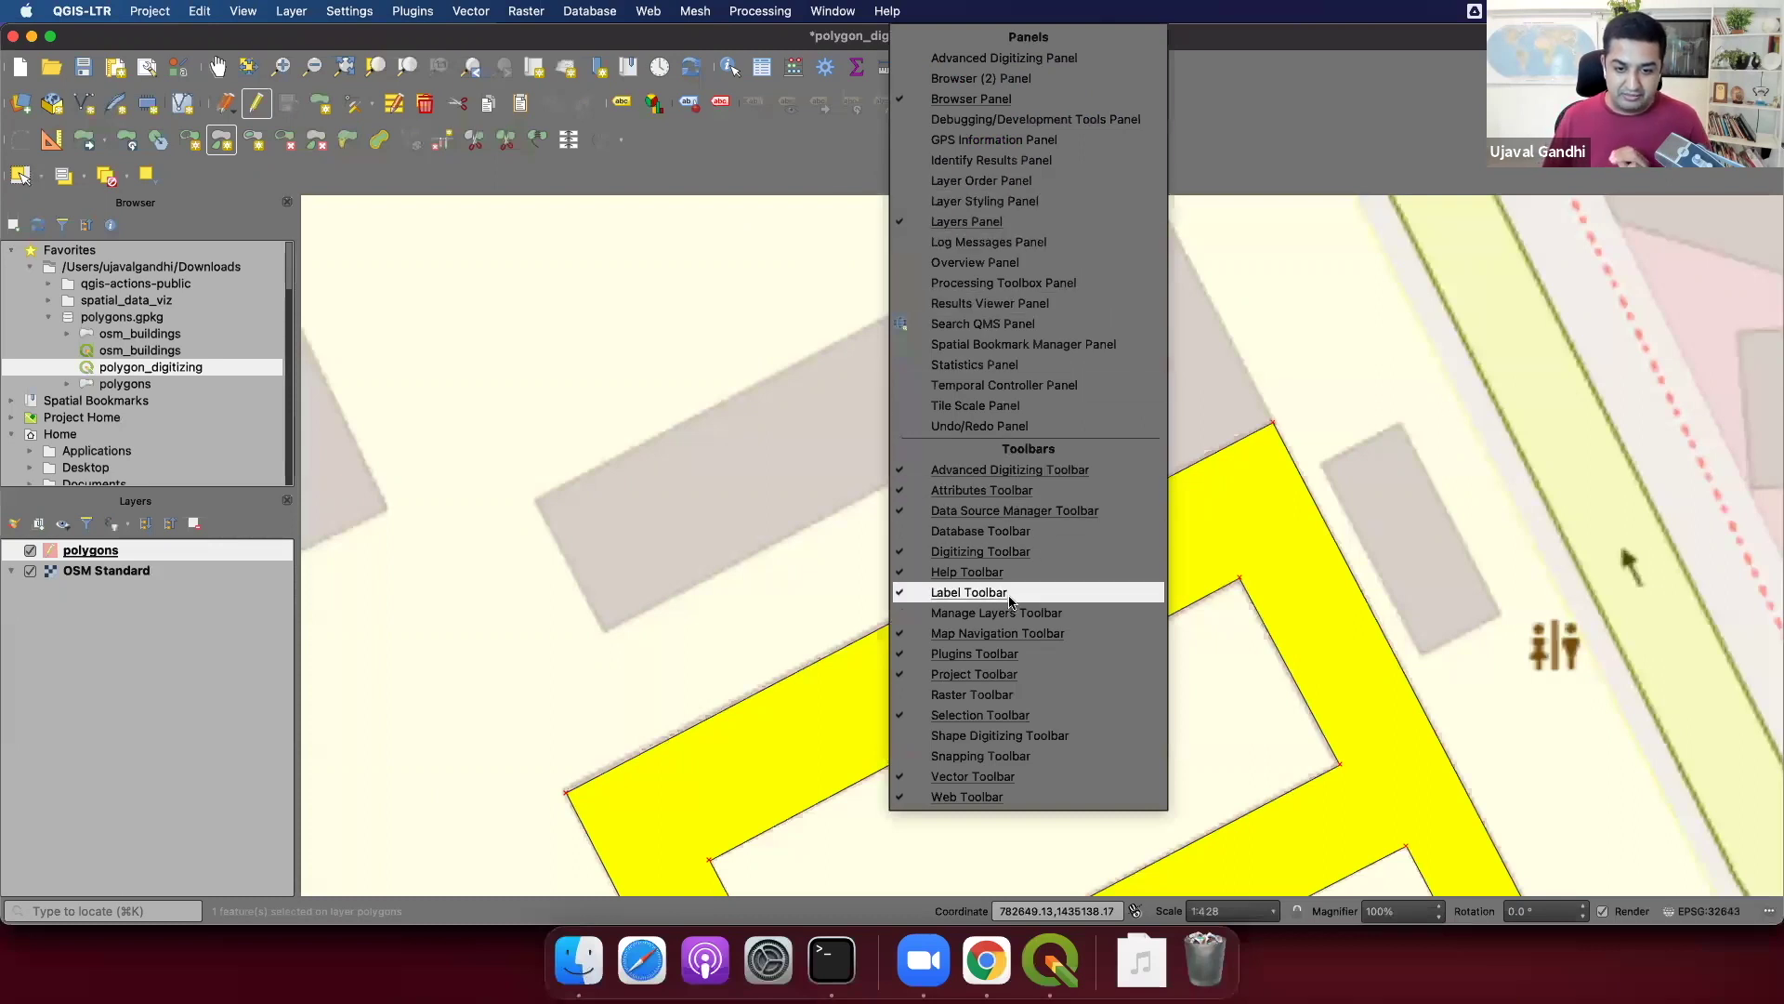
left_click(993, 758)
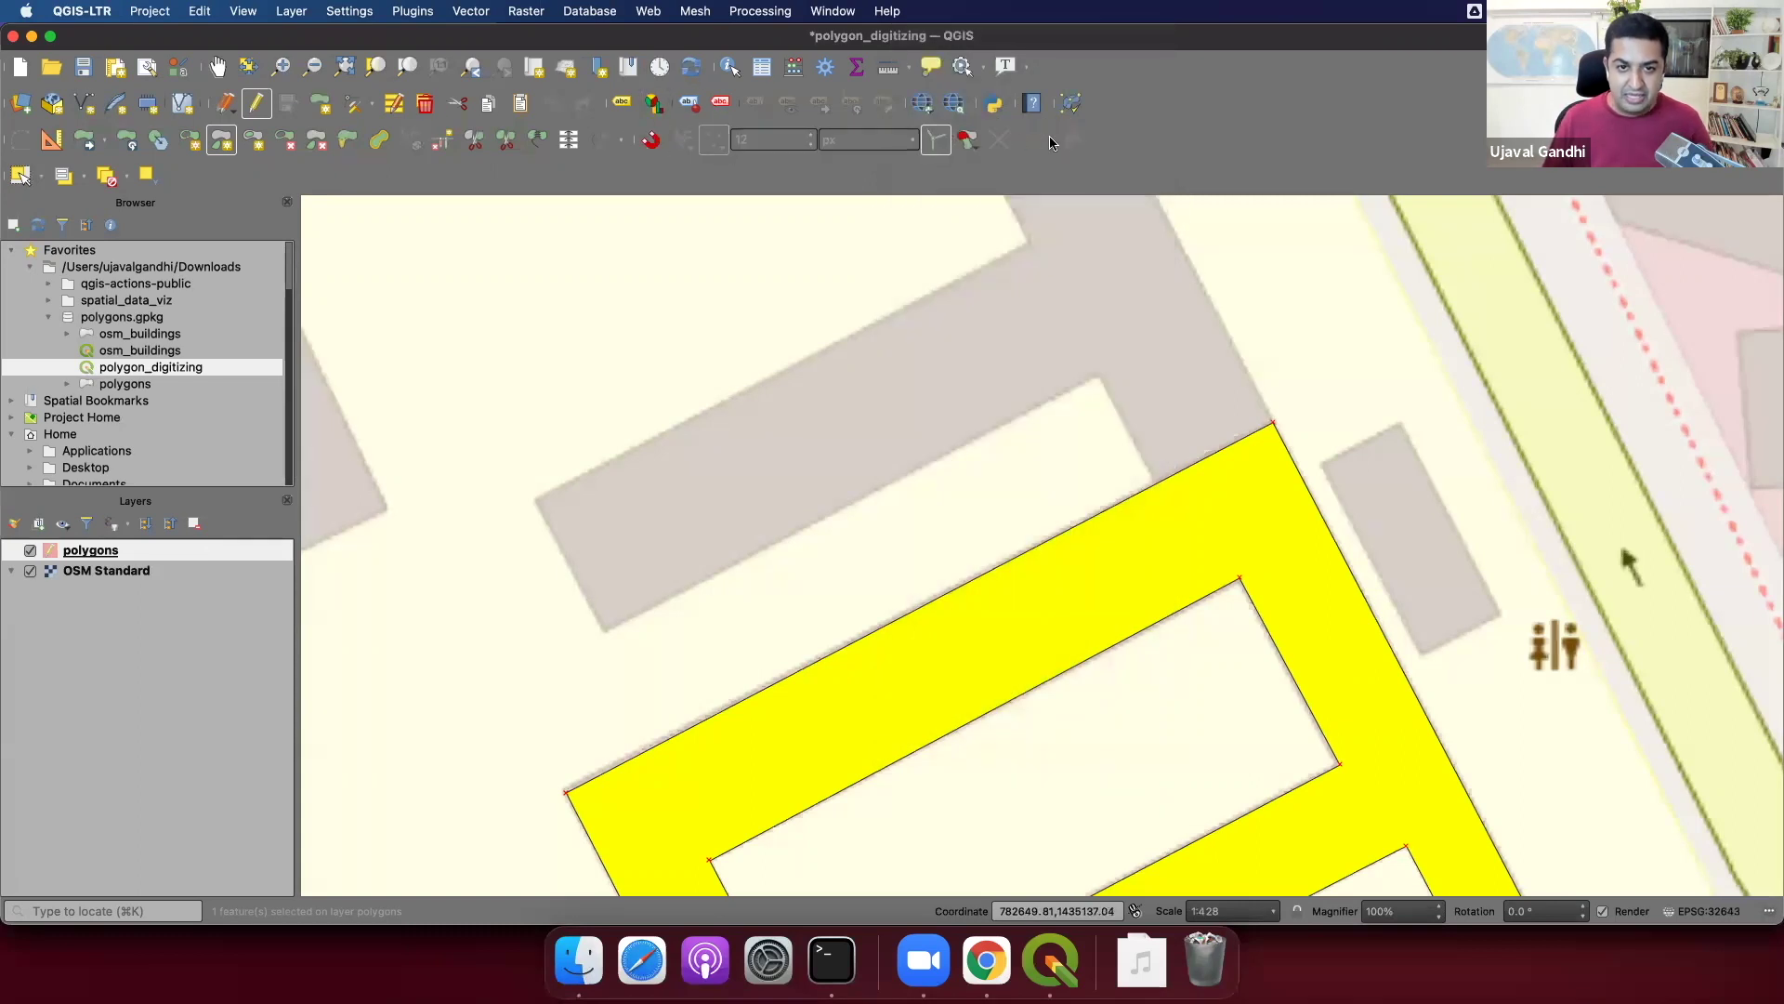
left_click(655, 147)
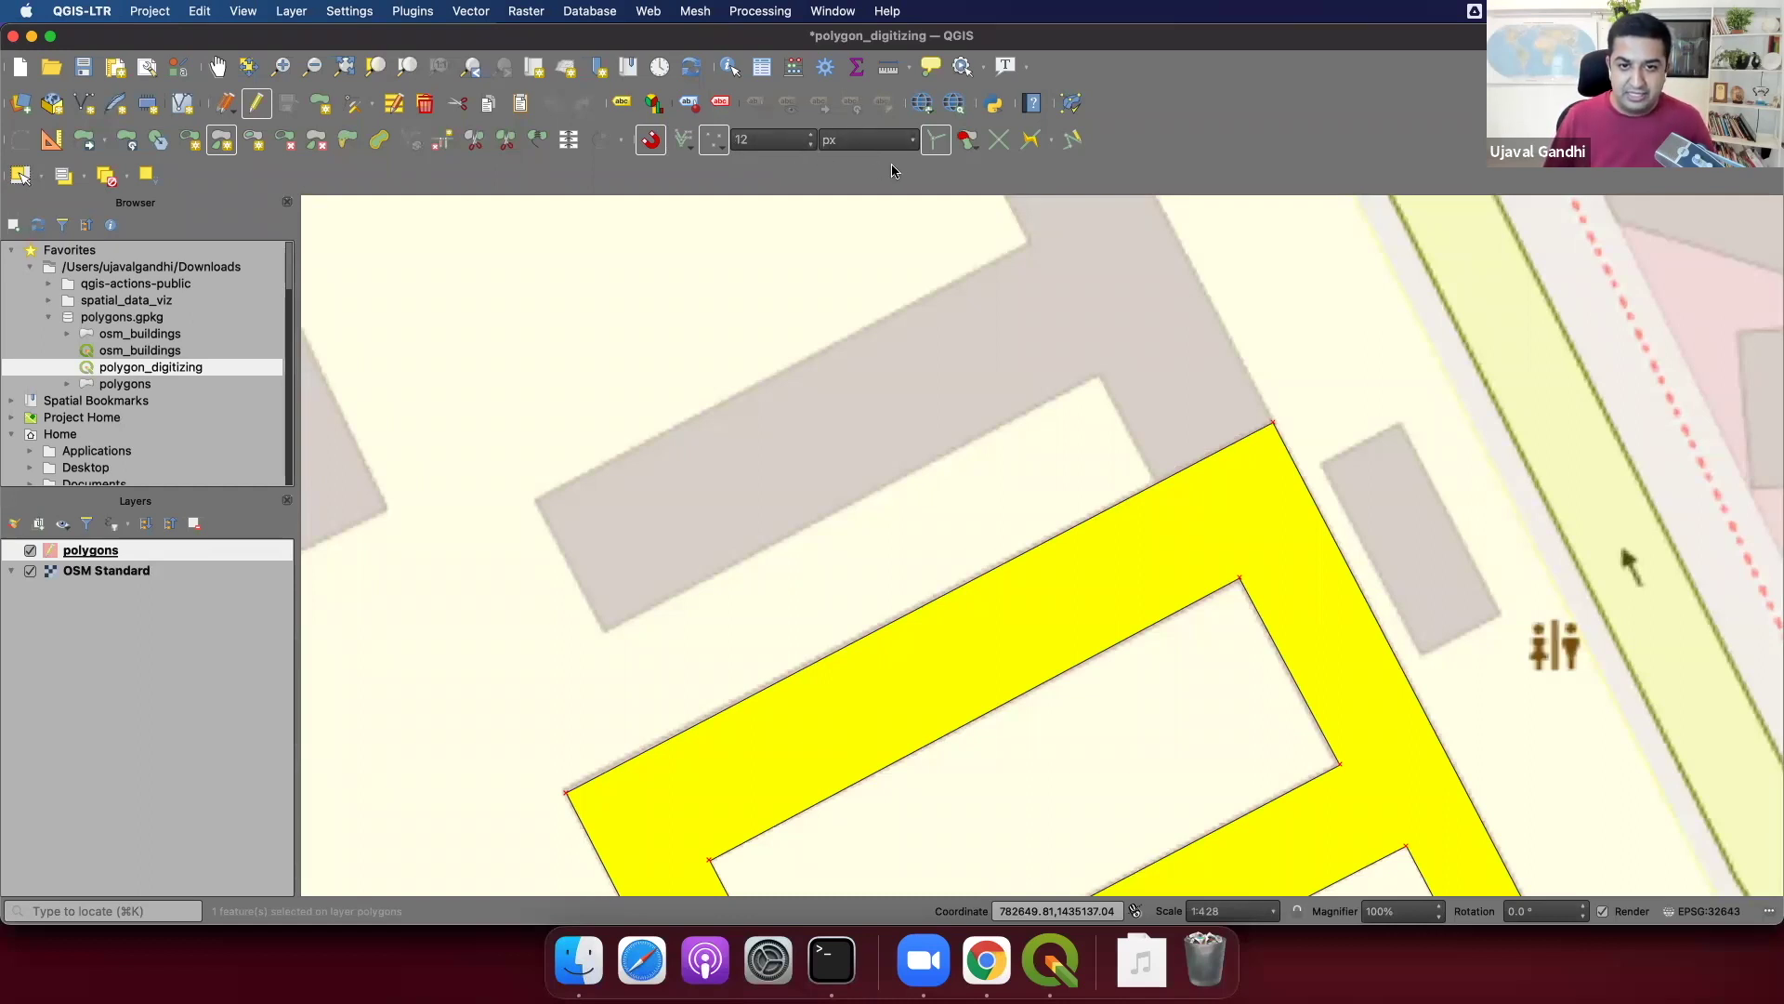
left_click(943, 152)
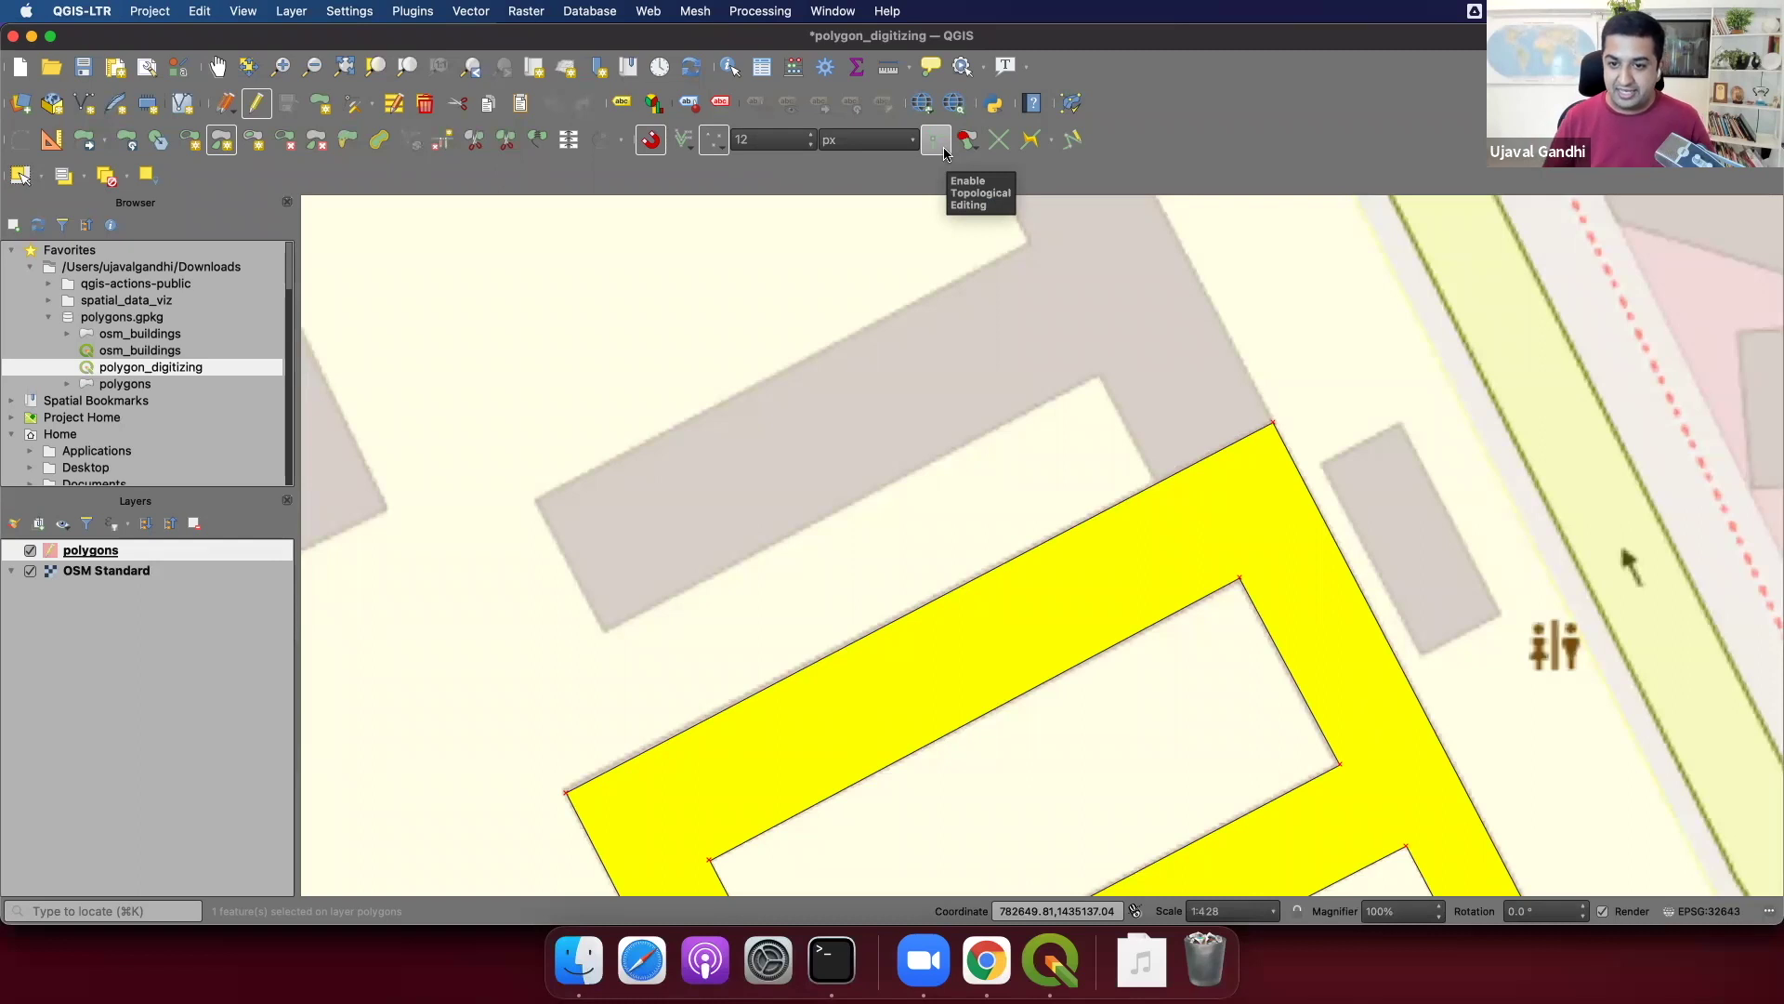
left_click(936, 141)
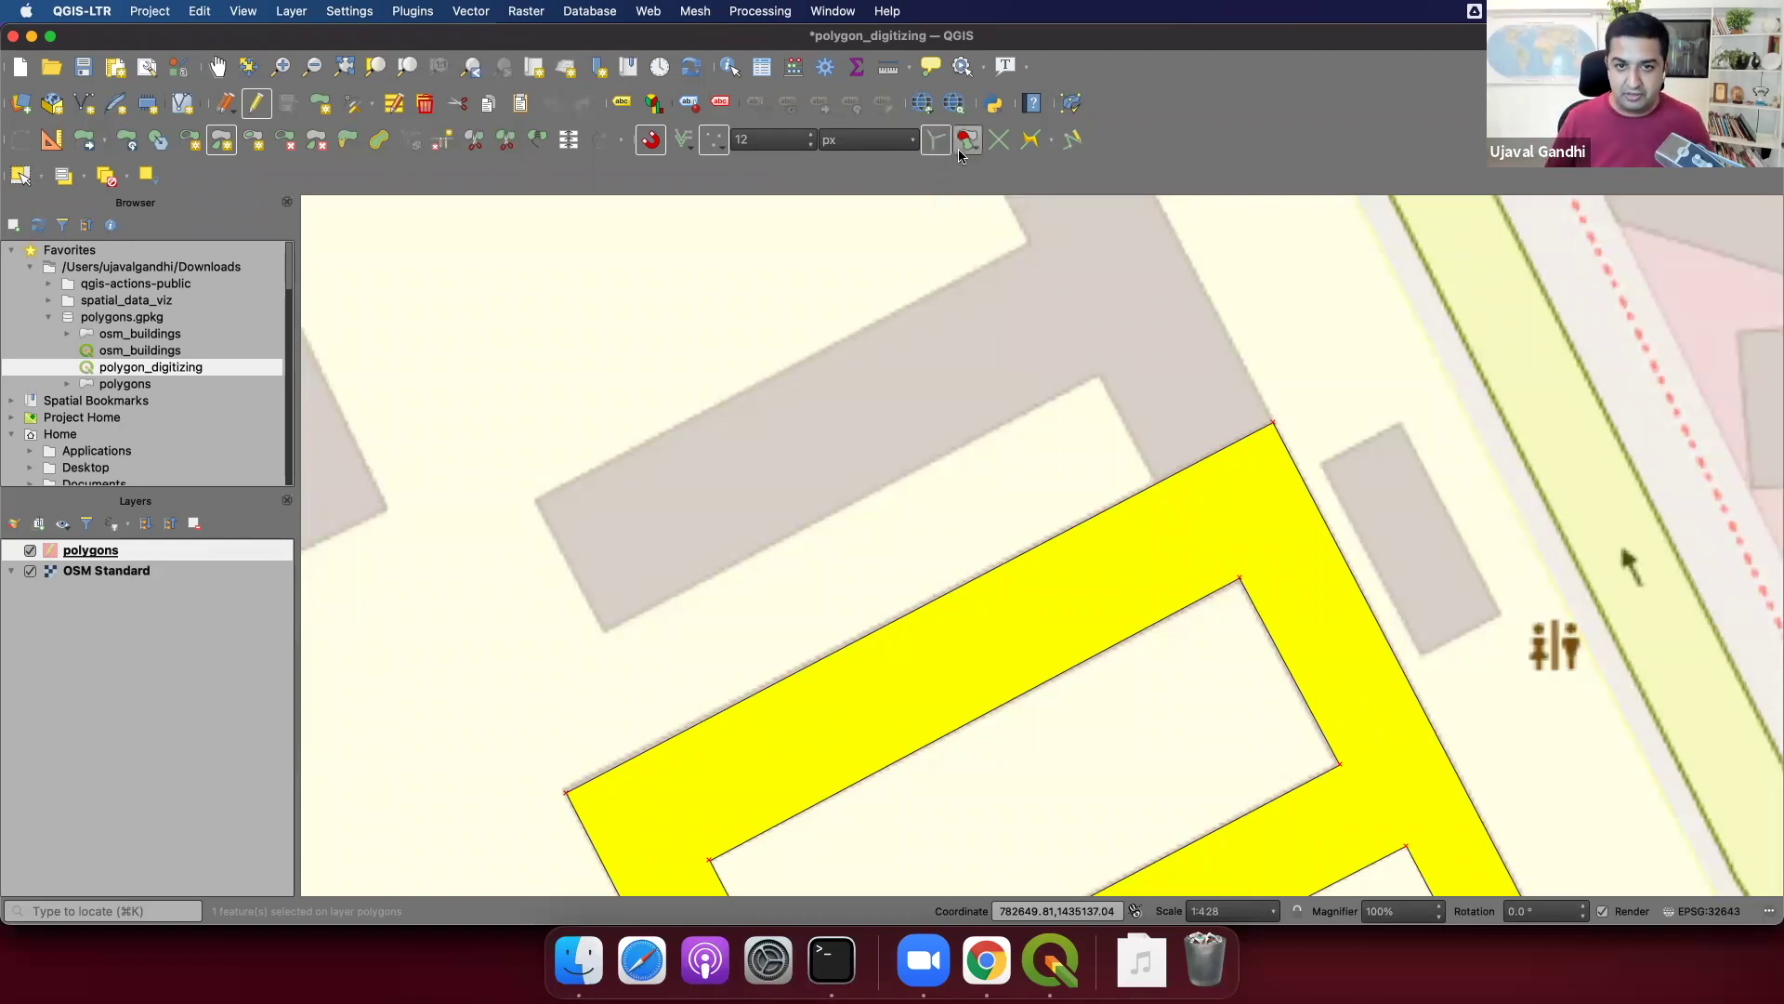
left_click(967, 149)
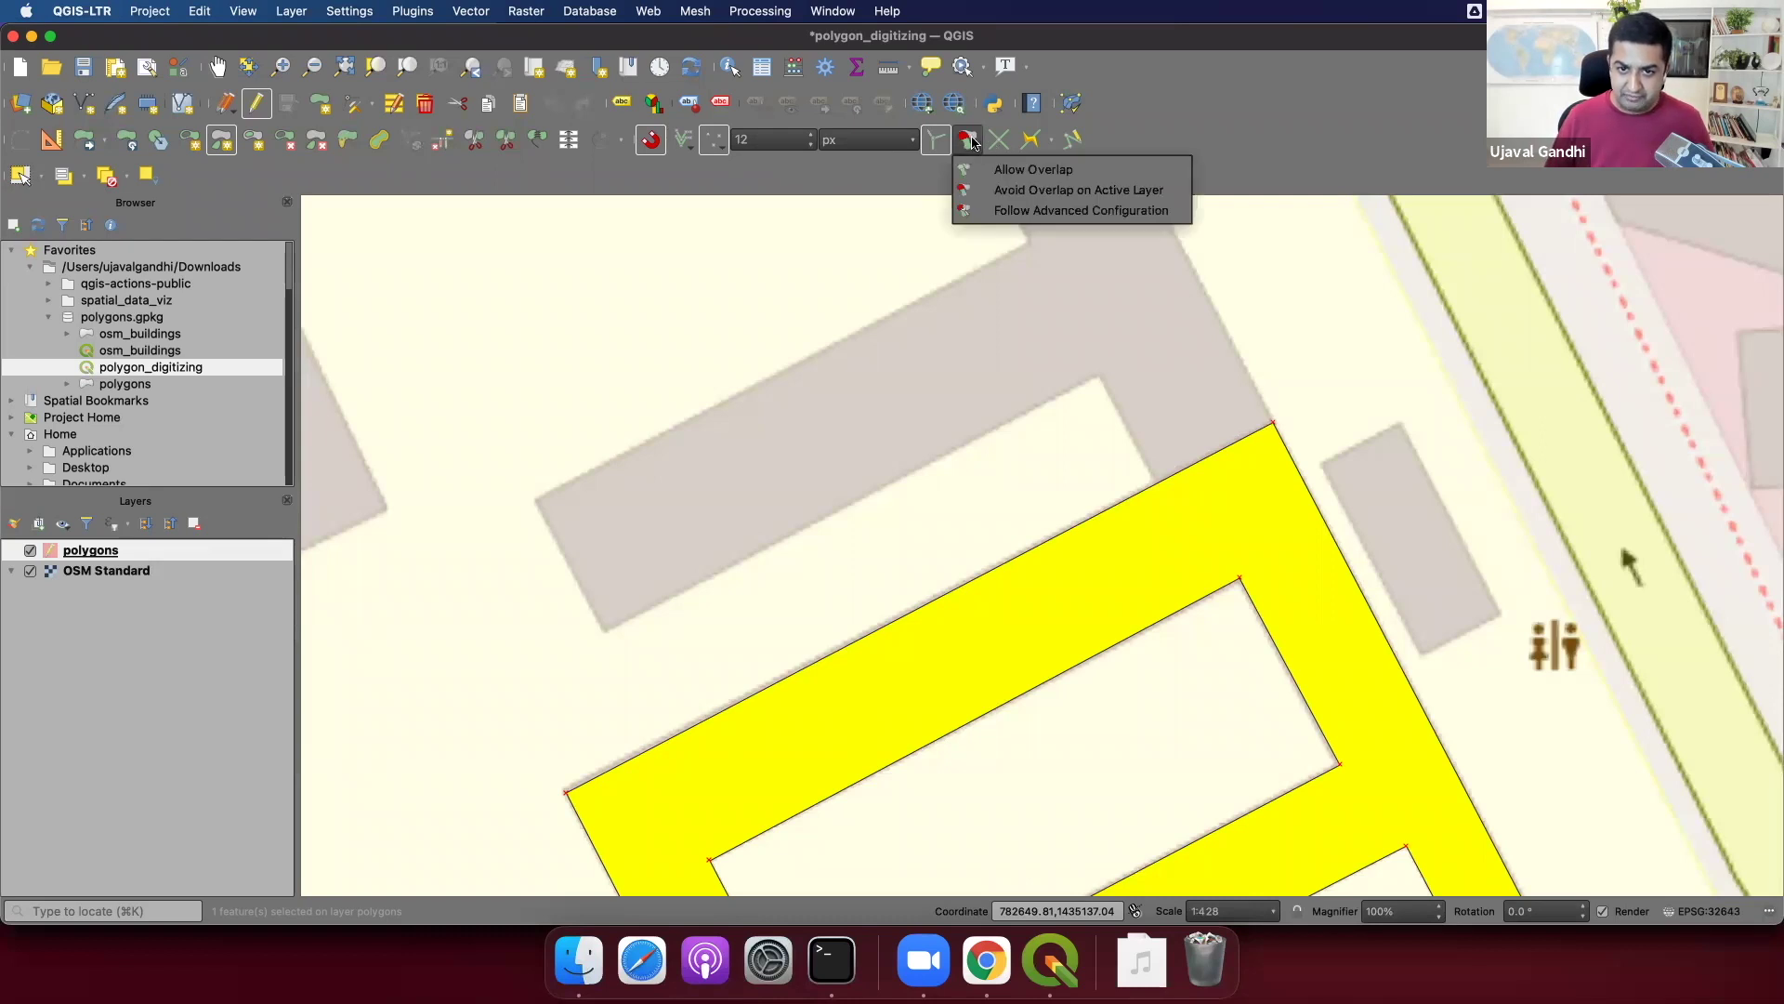
left_click(1030, 170)
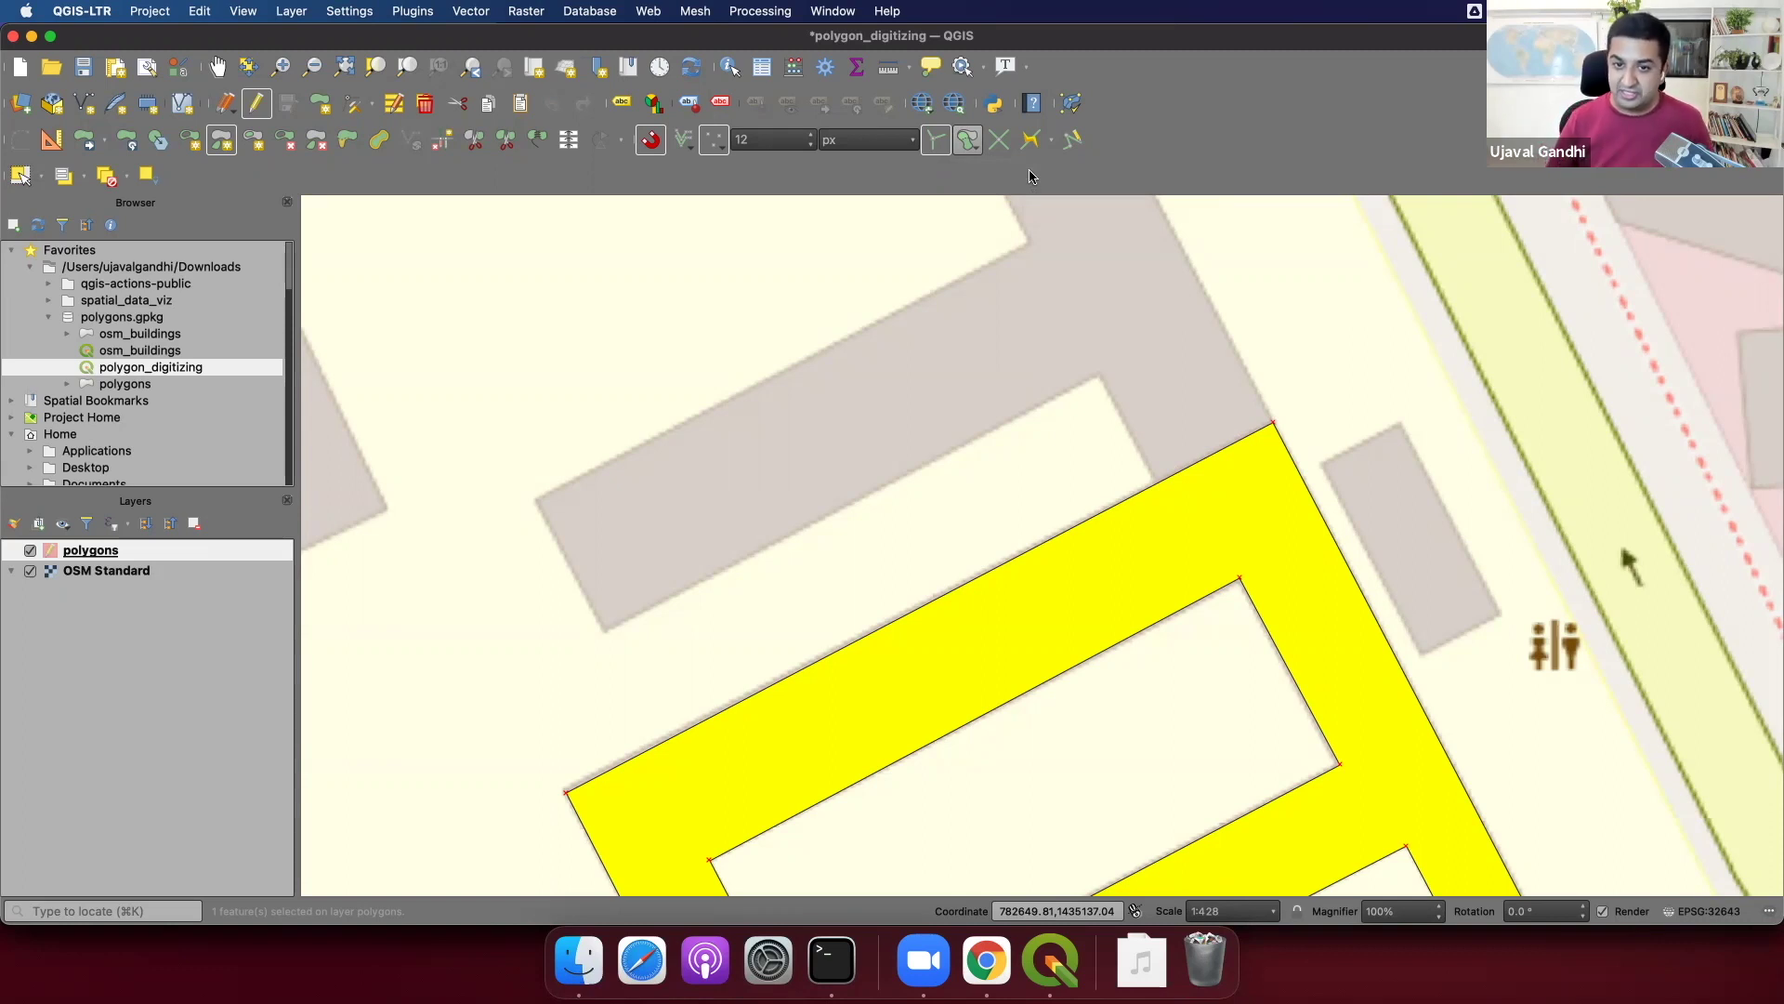
Turn off tracing and set the overlap option to Avoid Overlap on Active Layer.
key("t")
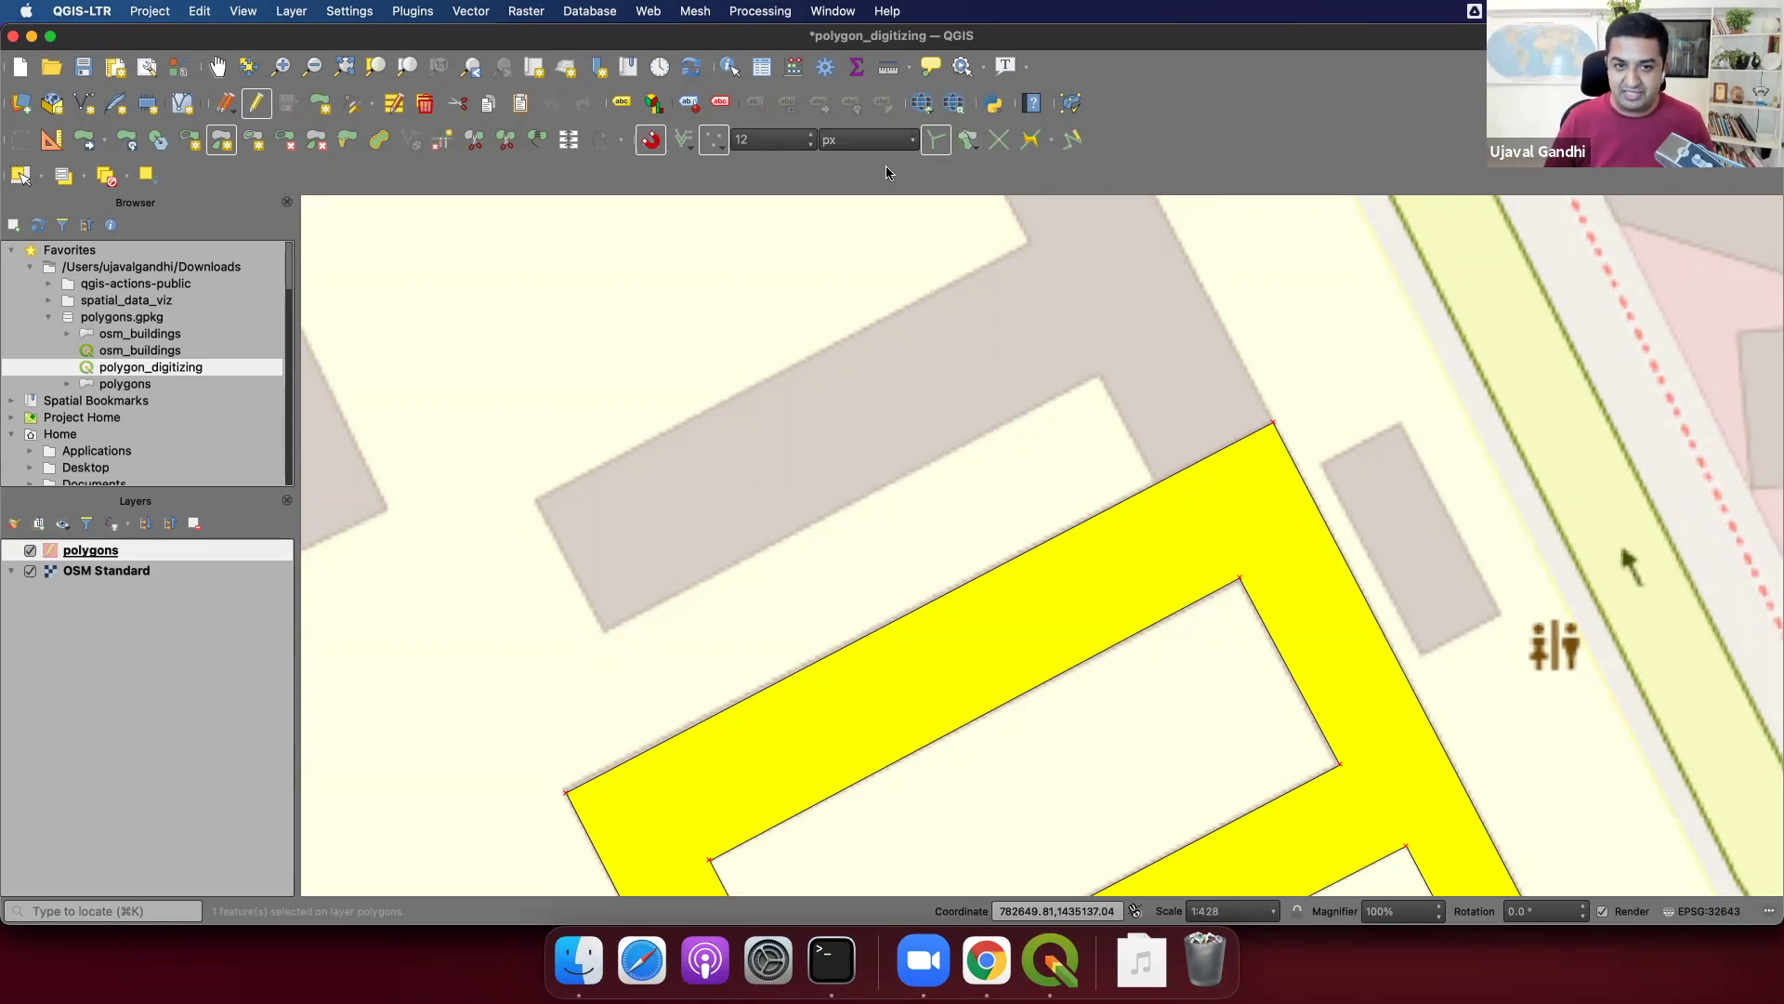
left_click(968, 141)
left_click(982, 170)
left_click(968, 140)
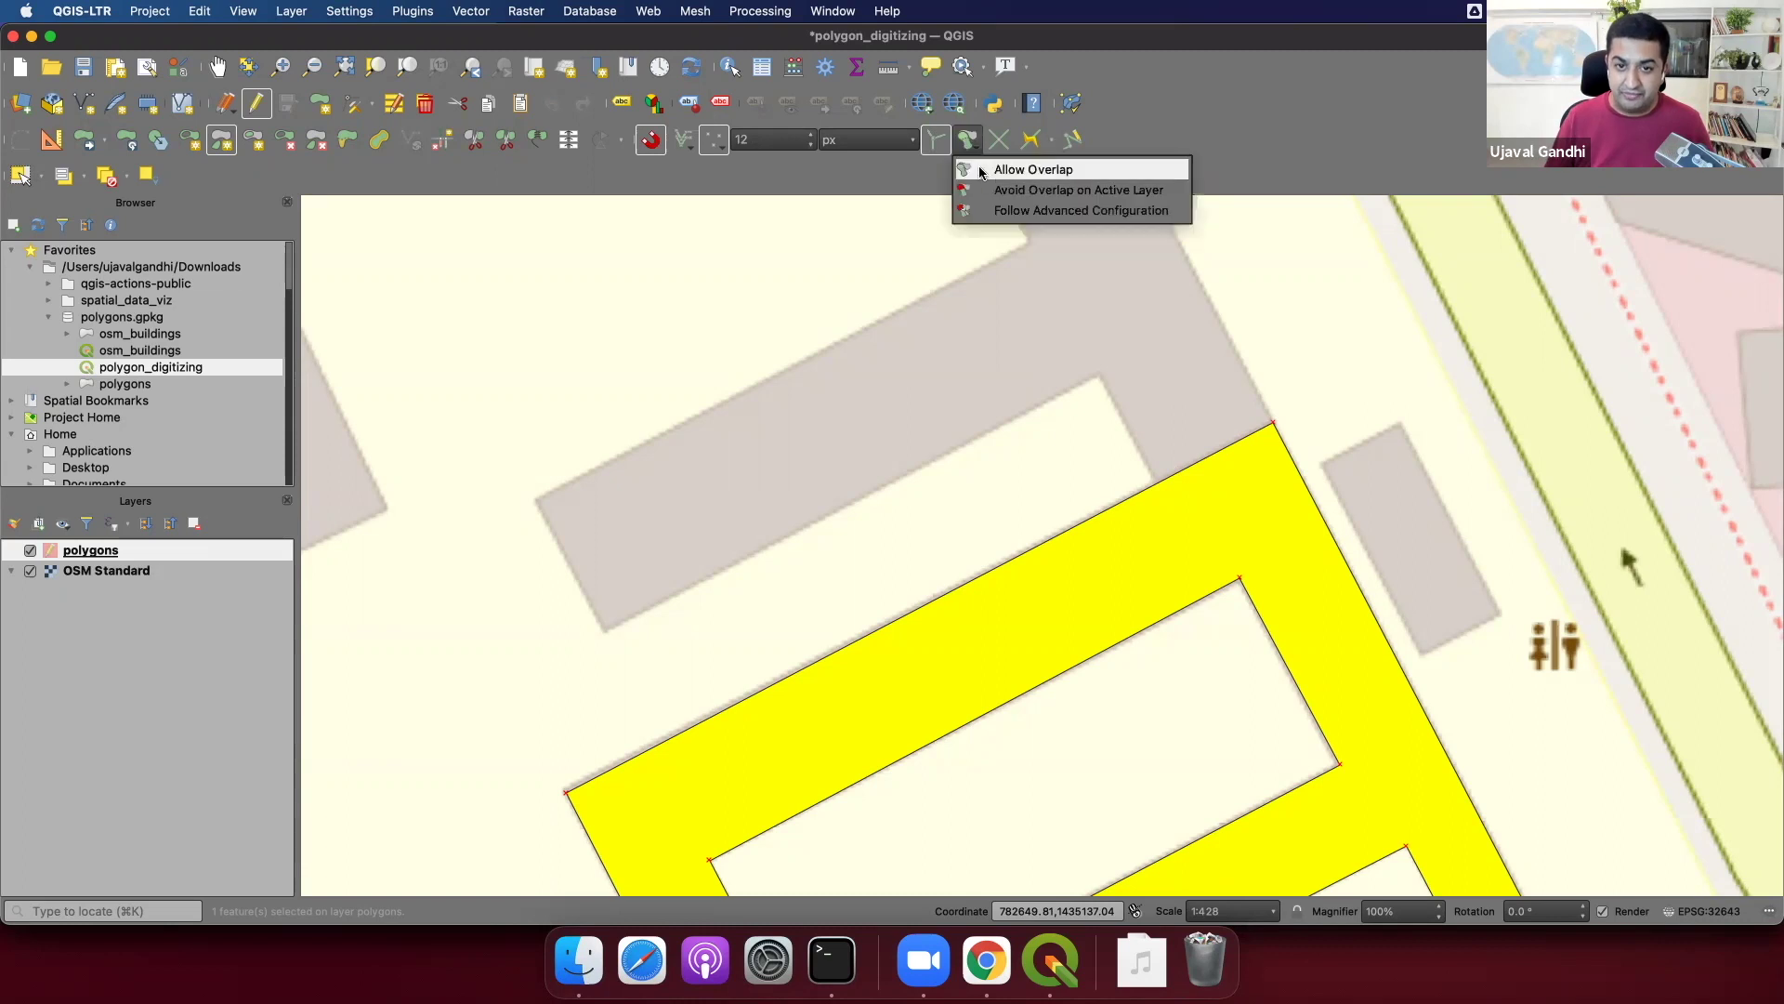
left_click(991, 190)
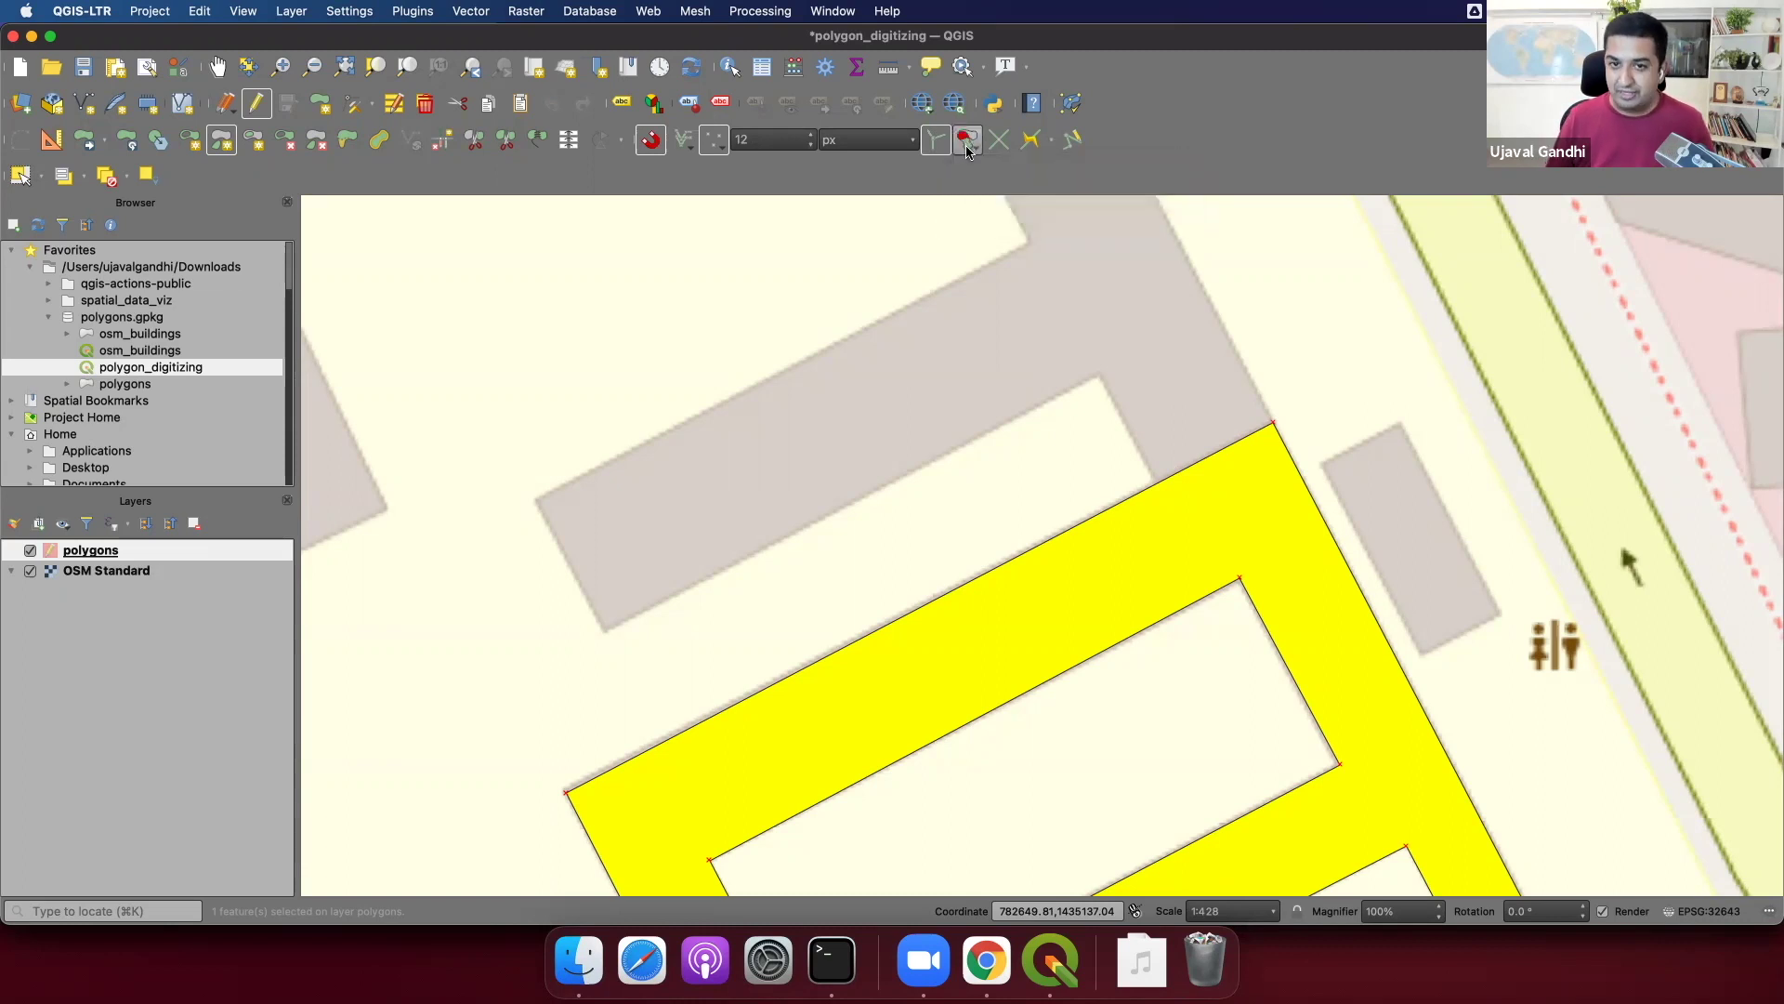
left_click(967, 145)
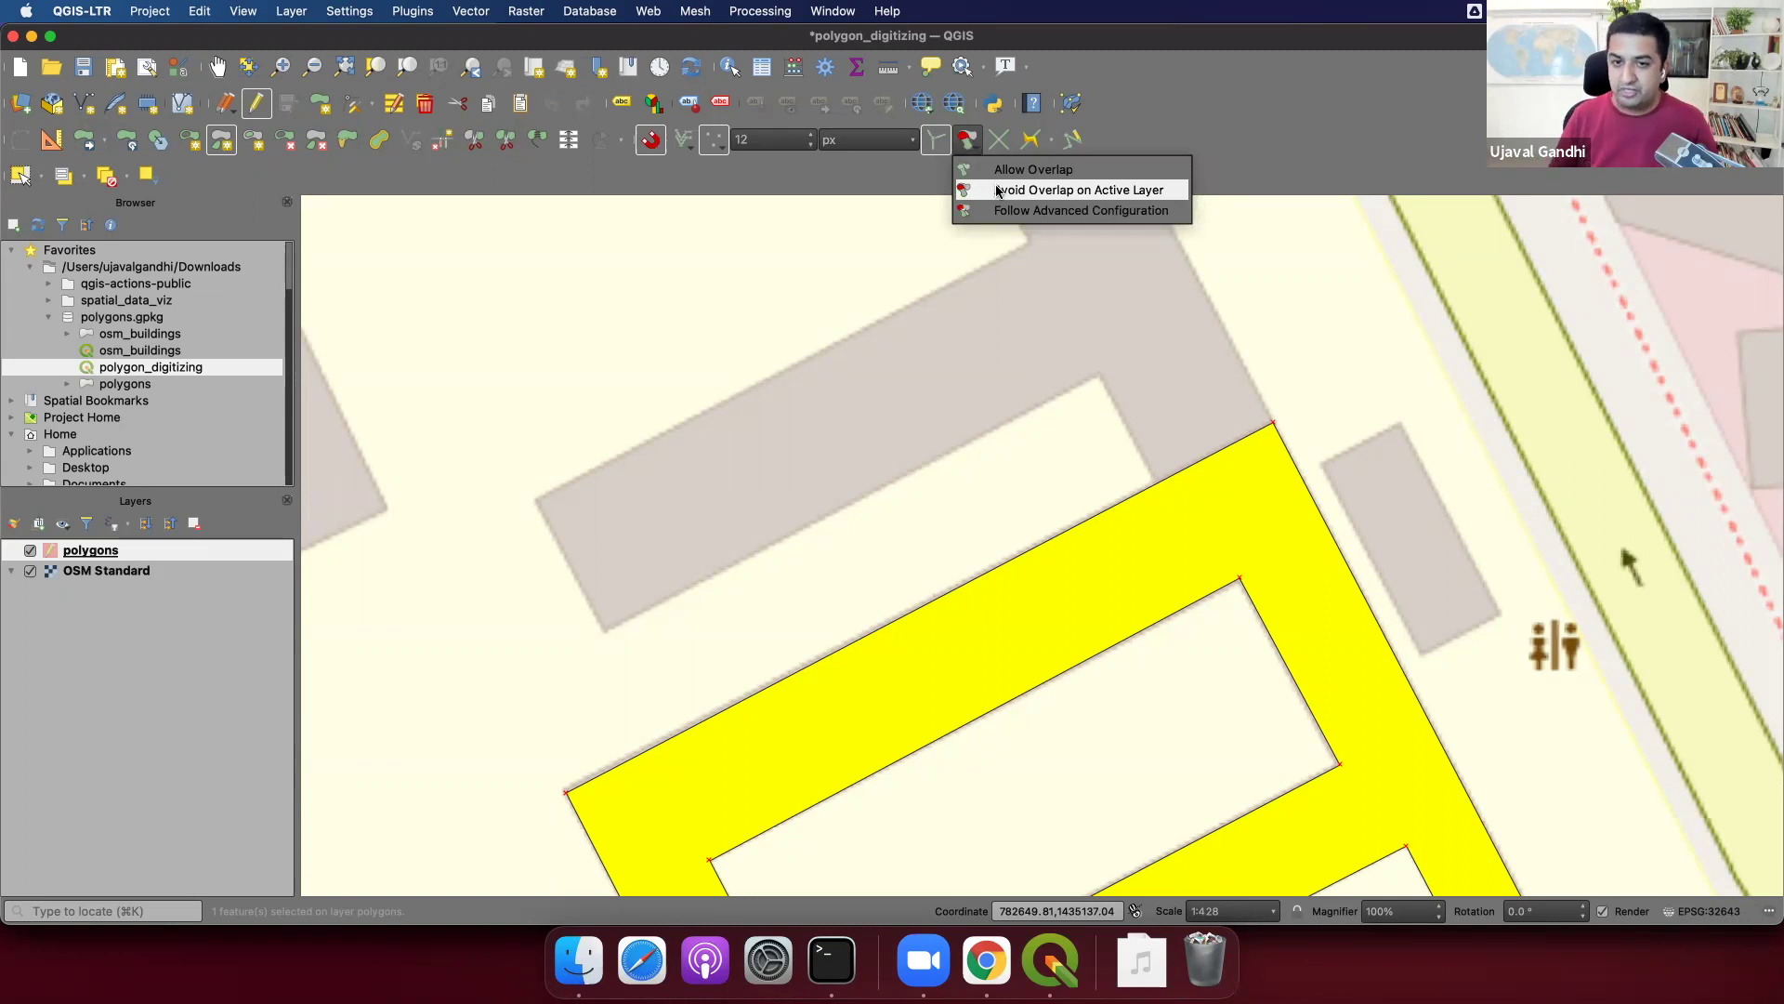
left_click(997, 191)
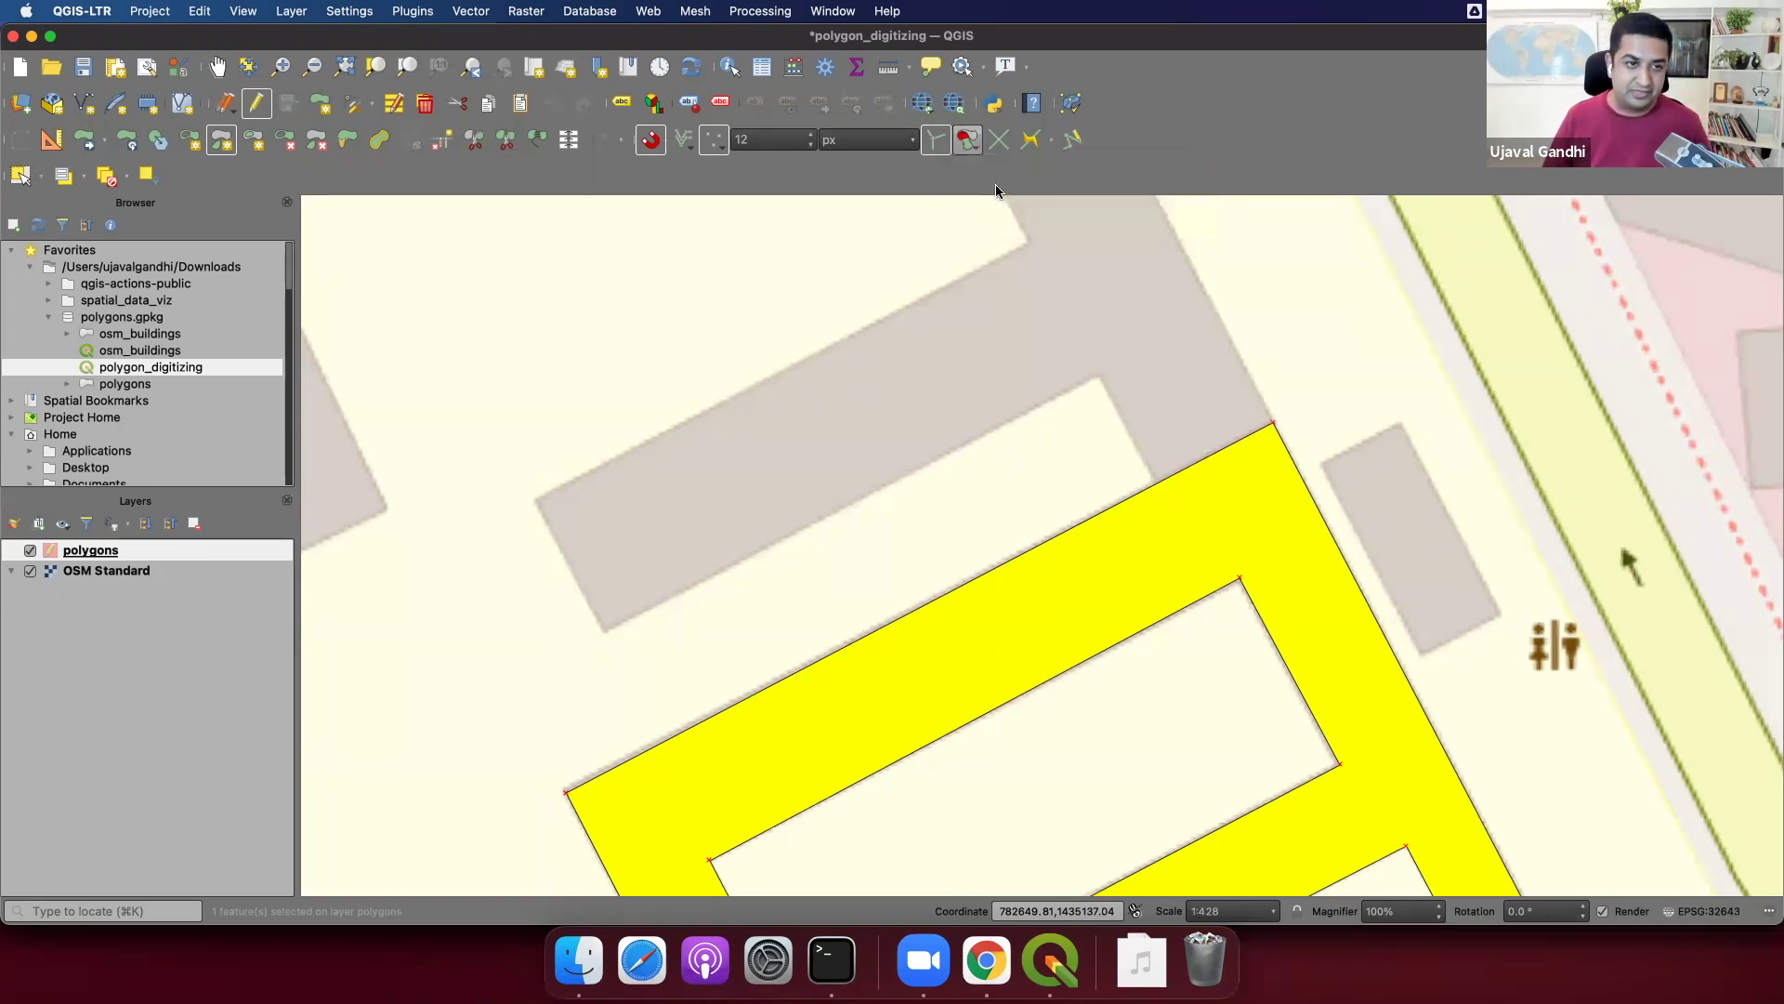
Start a new part at the polygon's top corner and trace the T's top and left corners.
left_click(227, 151)
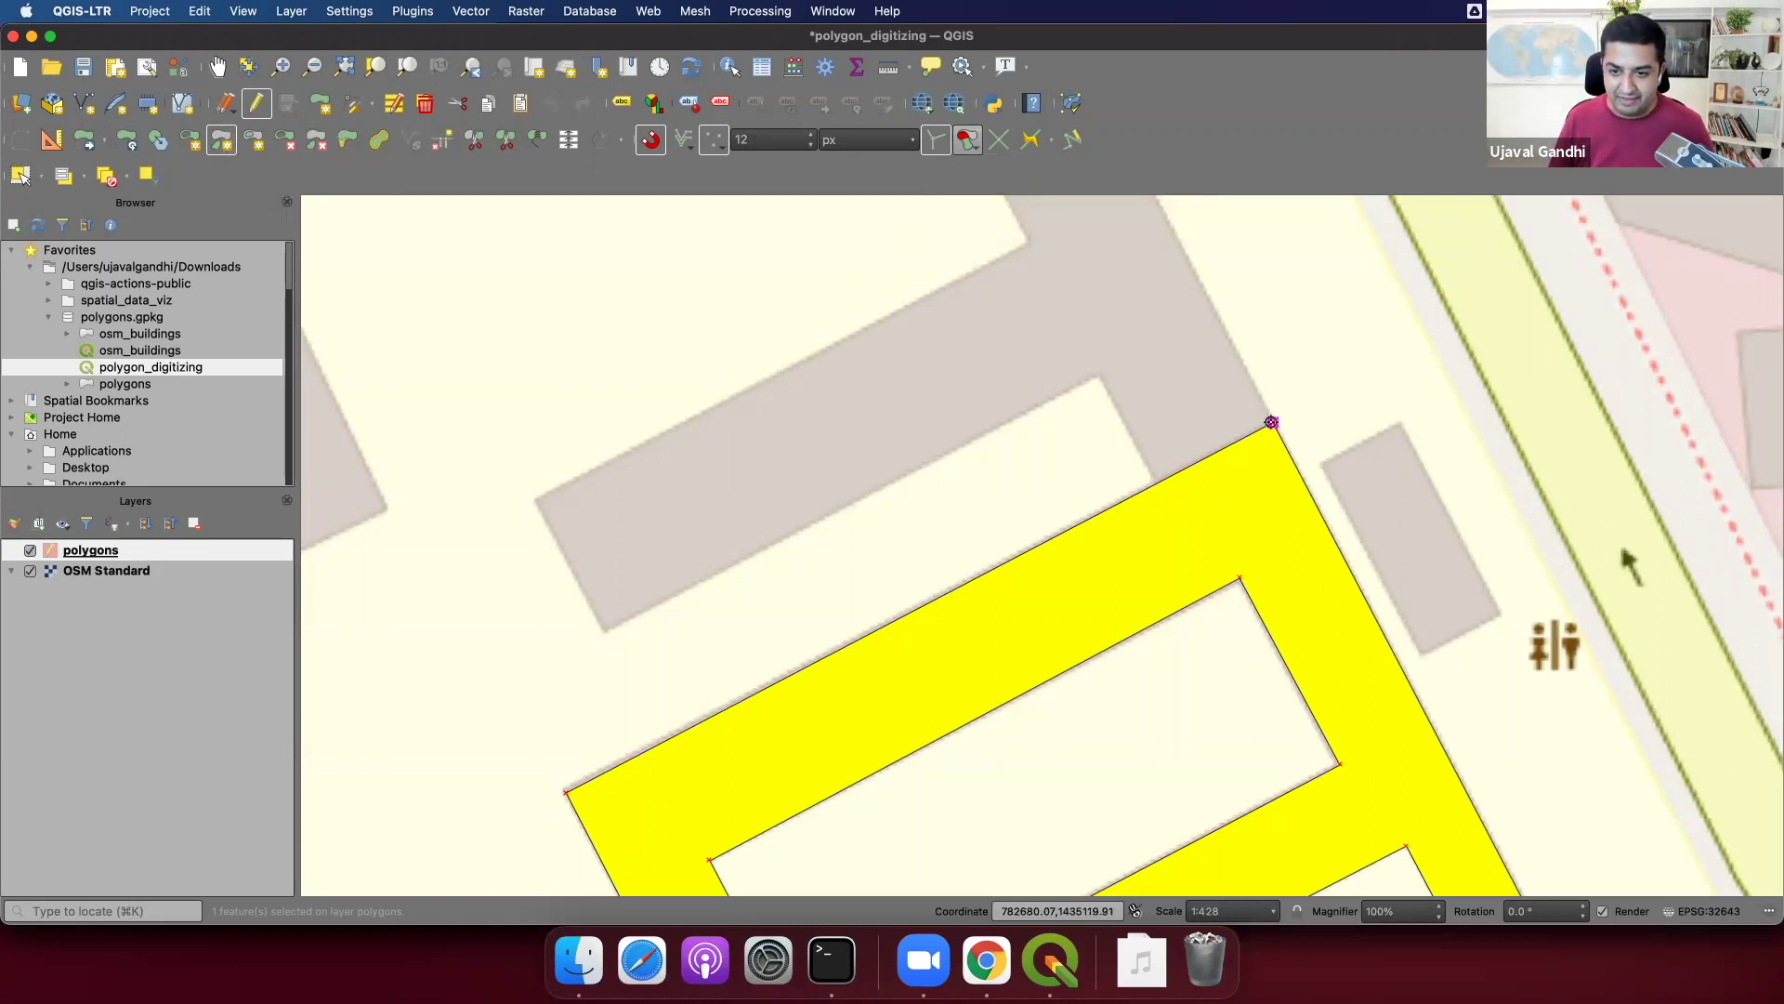
mouse_move(1271, 422)
left_mouse_down()
mouse_move(1279, 502)
mouse_move(1305, 494)
left_mouse_up()
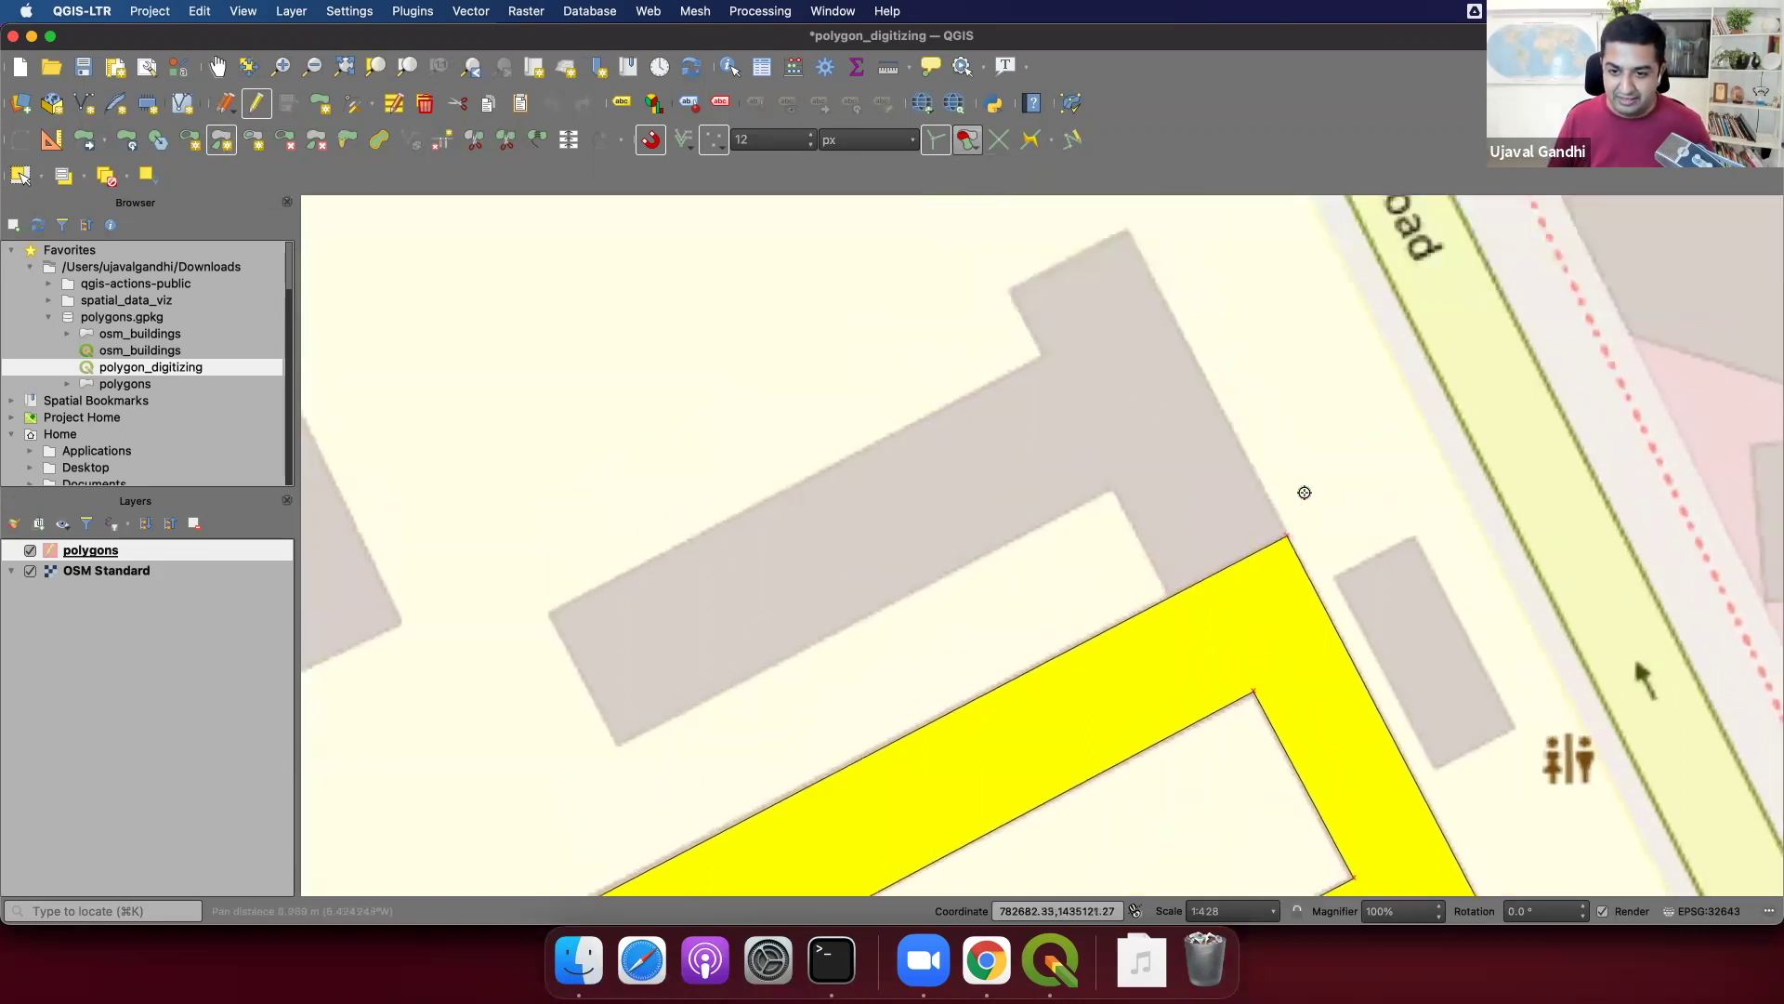
left_click(1284, 535)
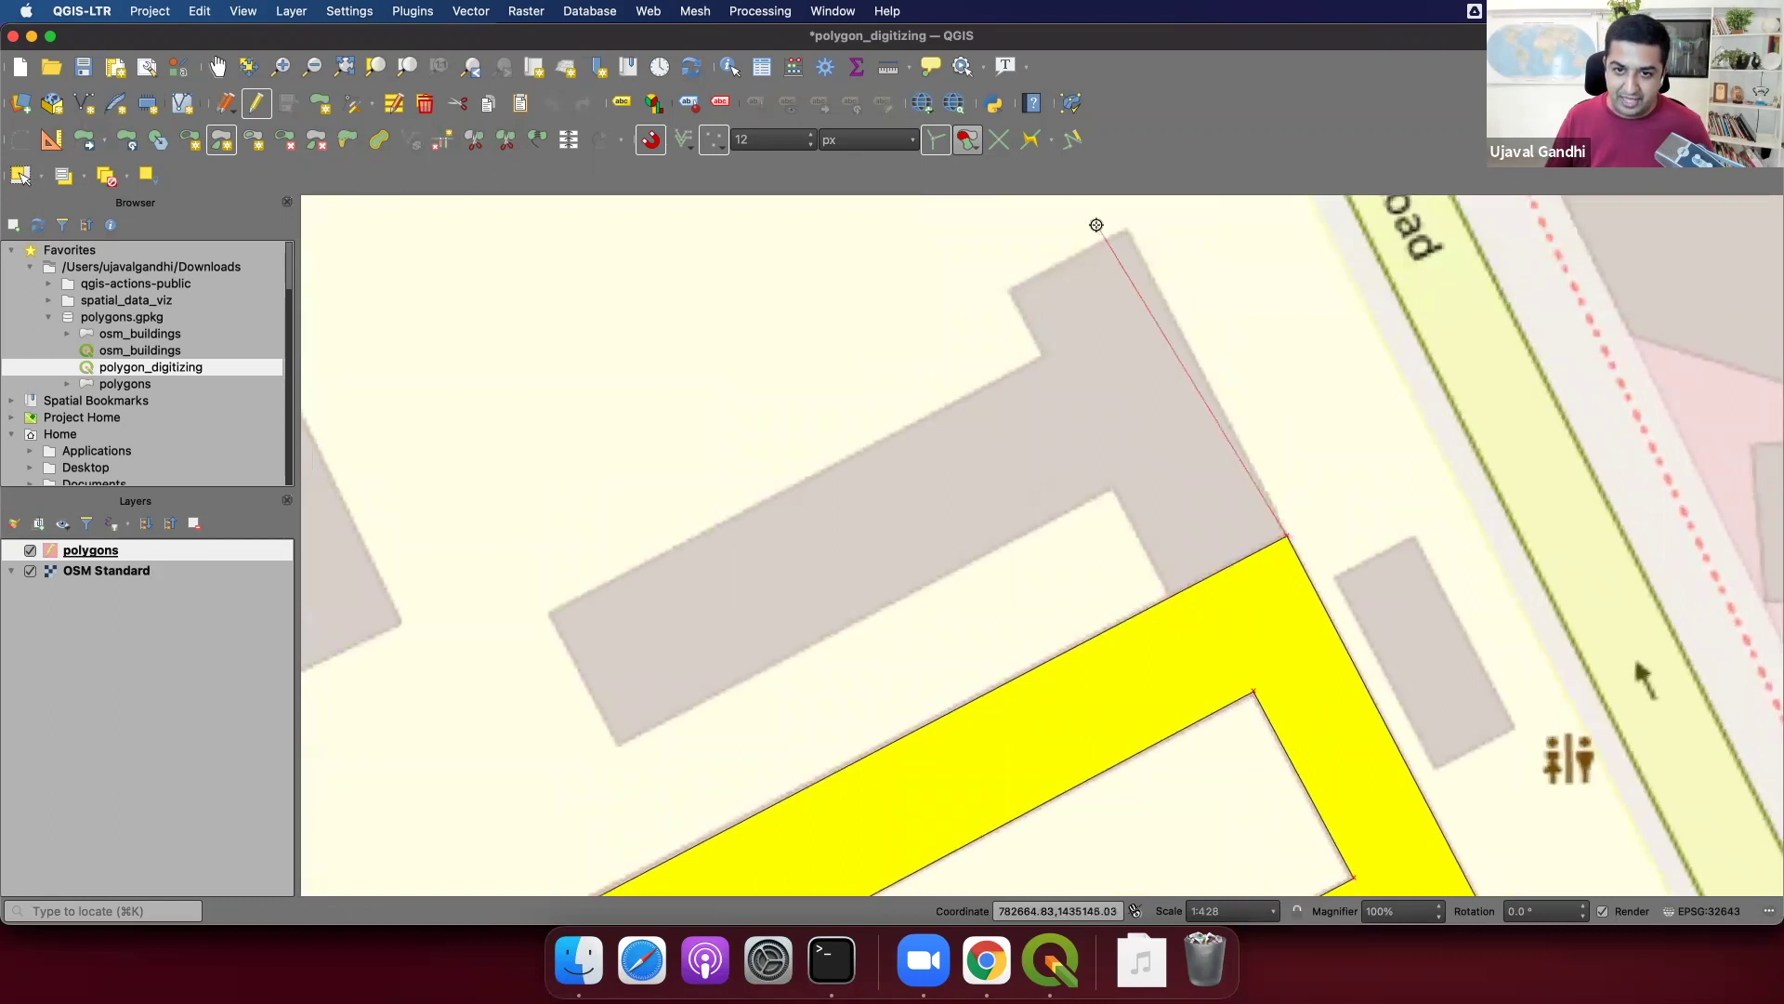
left_click(1129, 228)
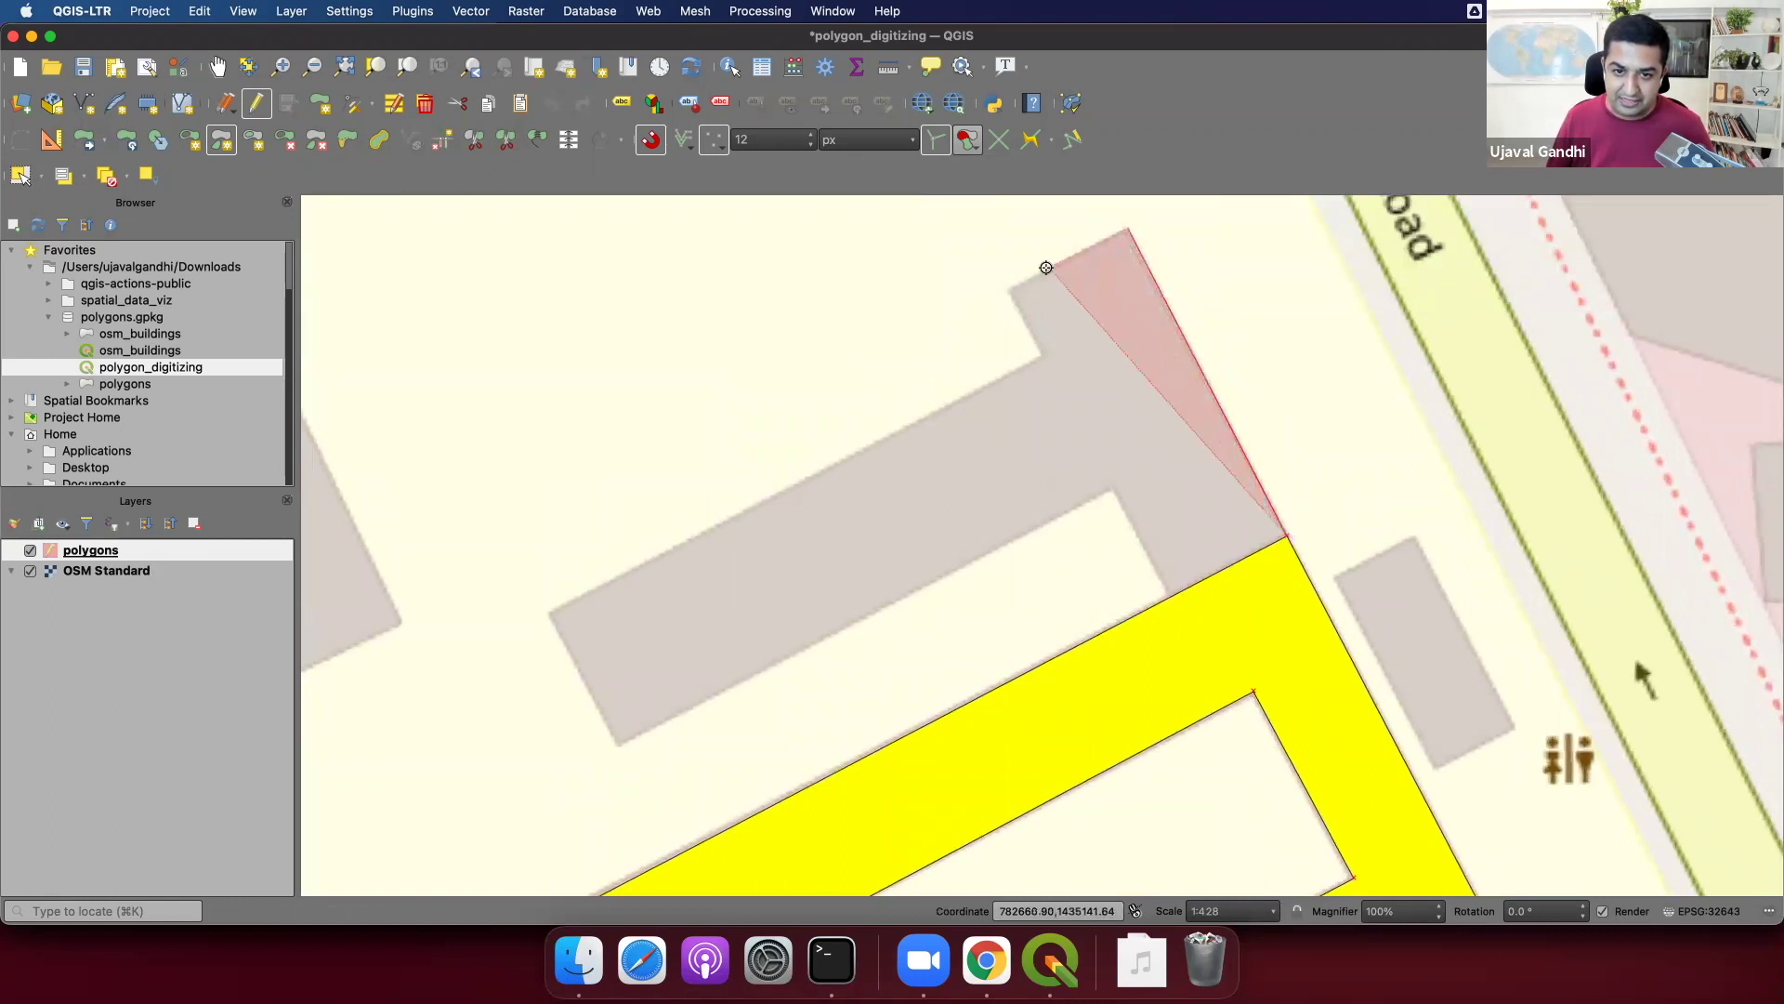
left_click(1010, 290)
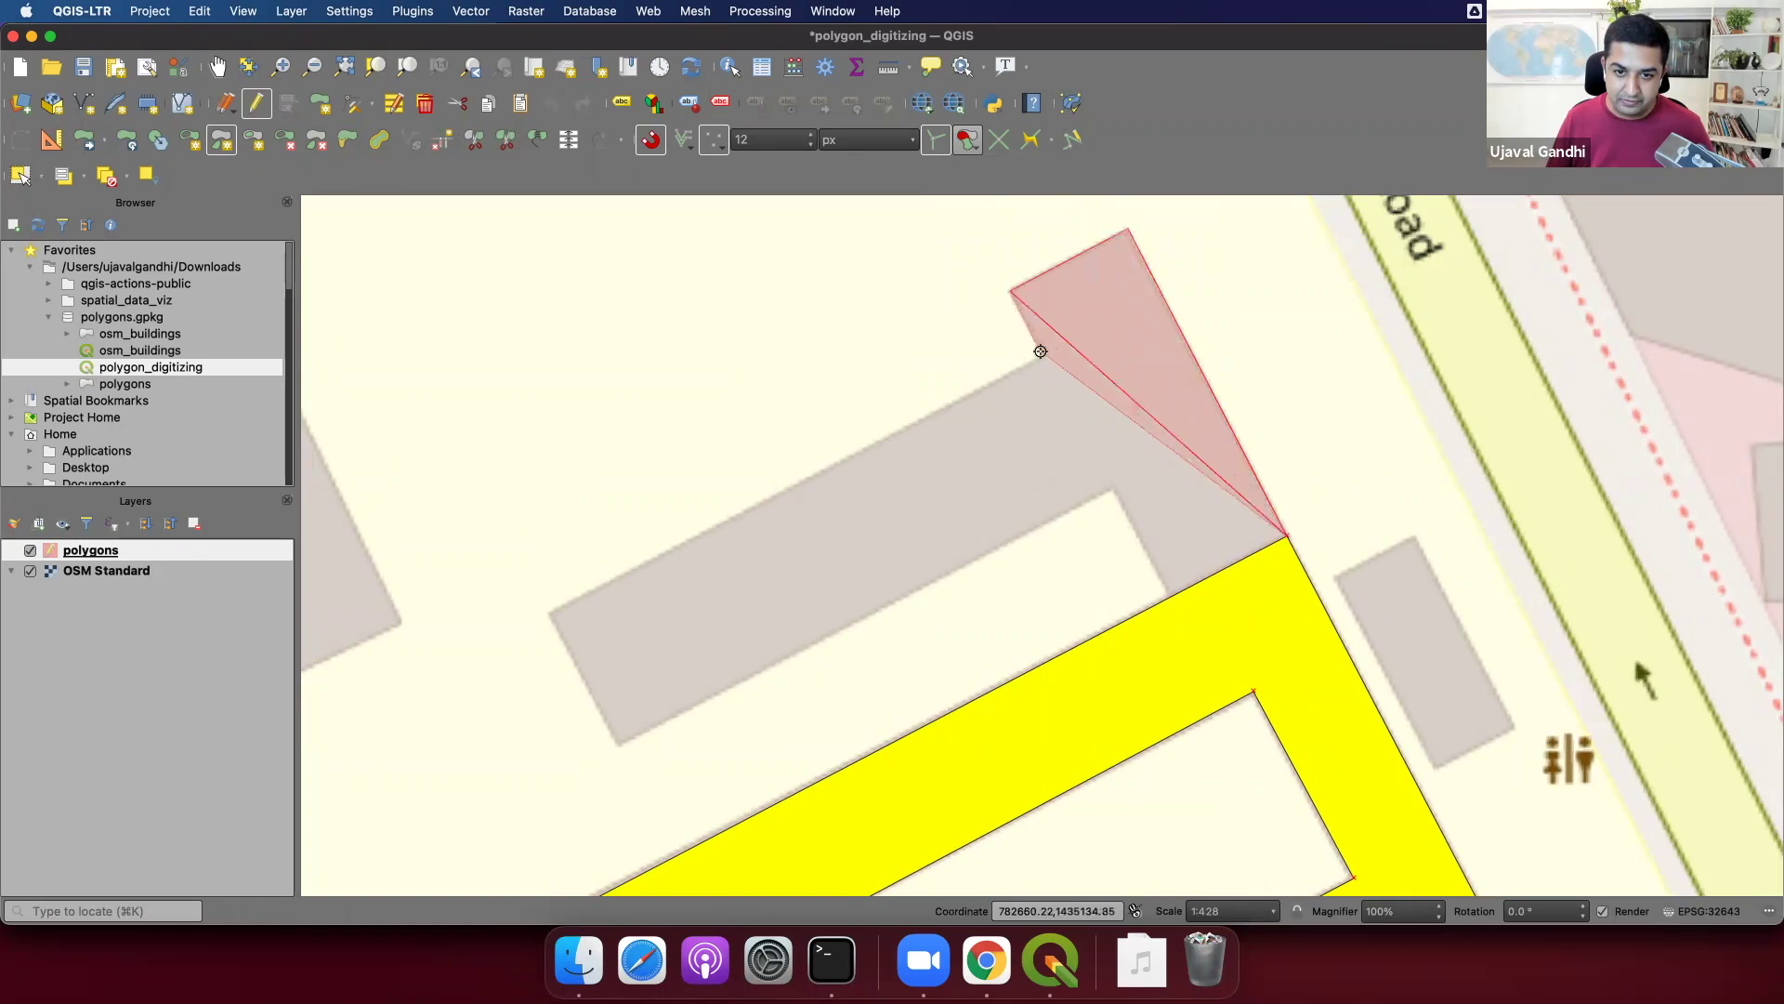
left_click(1041, 353)
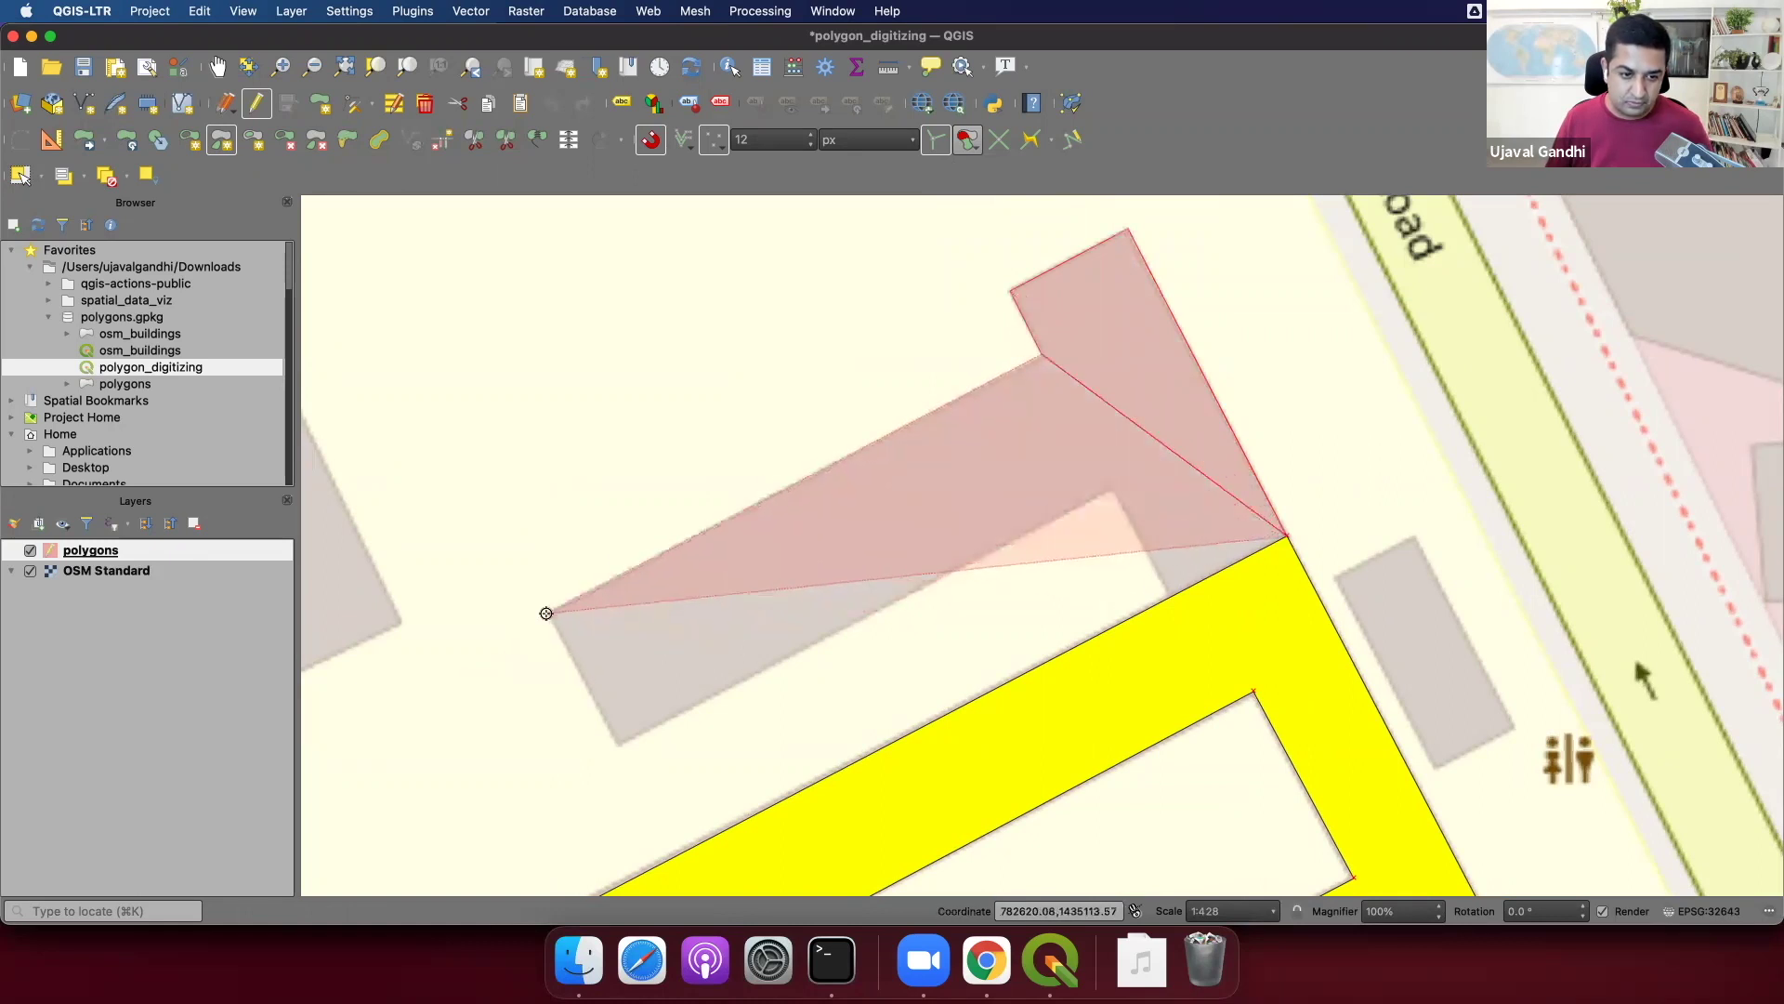
left_click(548, 614)
Trace the T's lower corners, overlapping the existing polygon's edge, and finish the part.
left_click(618, 743)
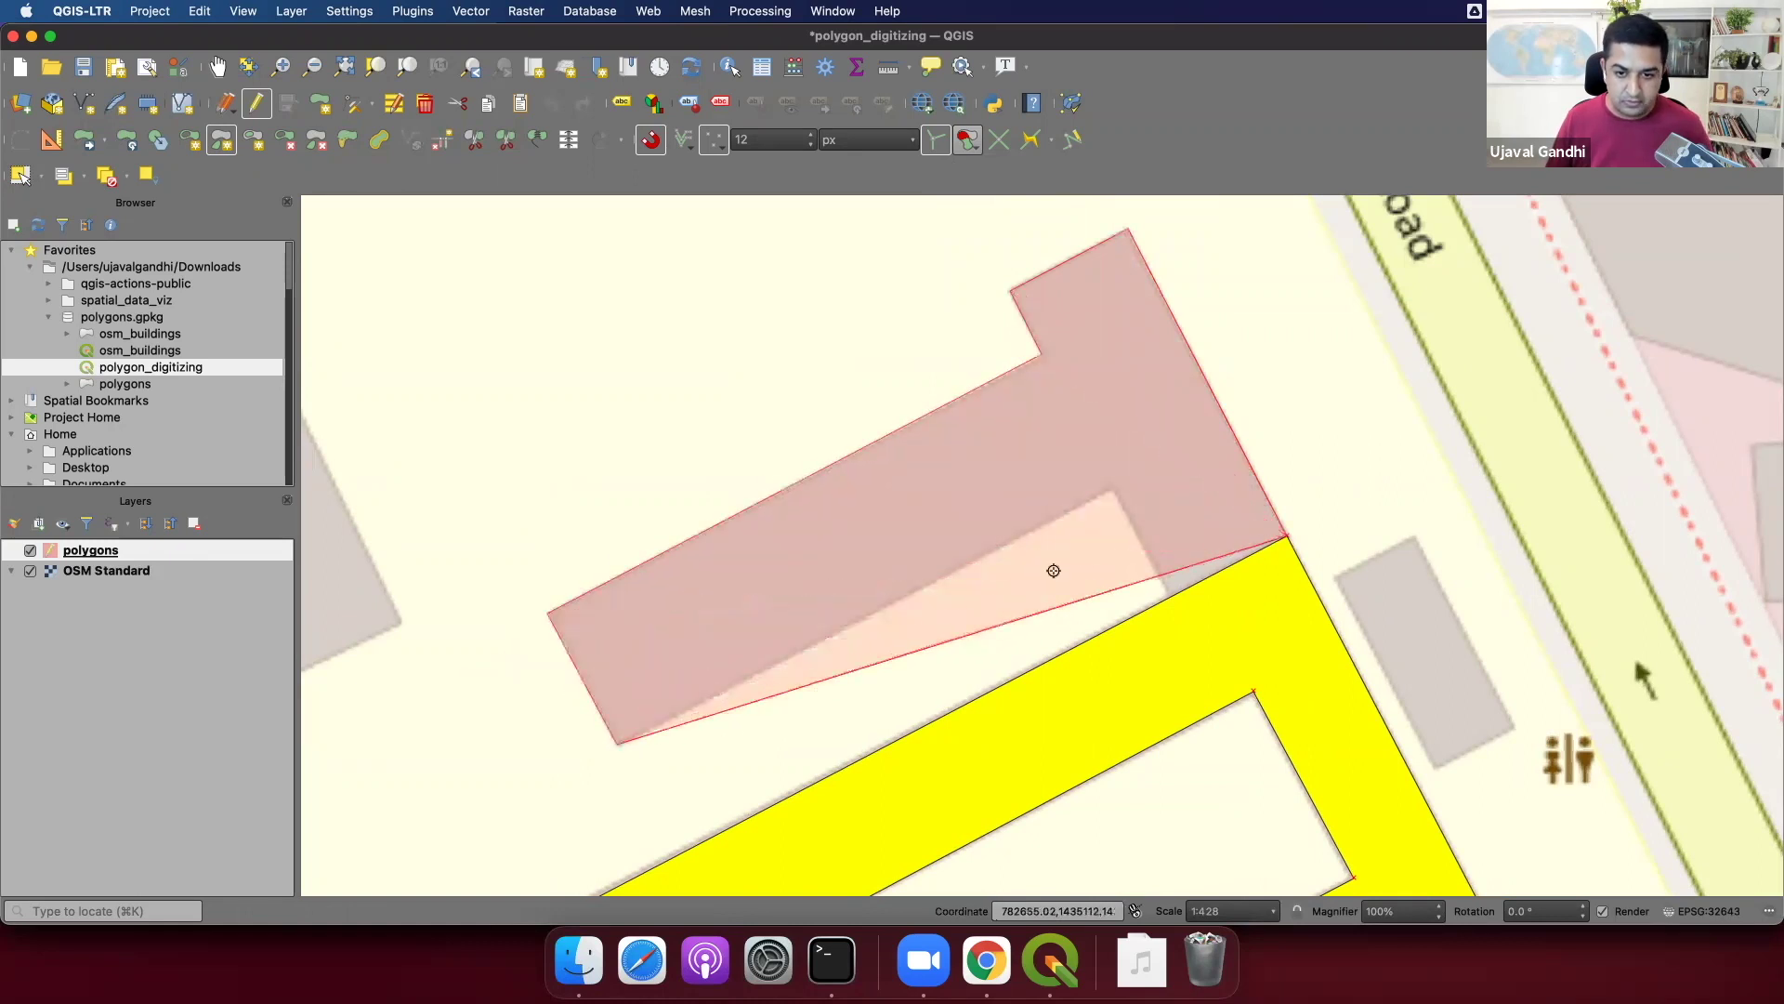
left_click(1114, 489)
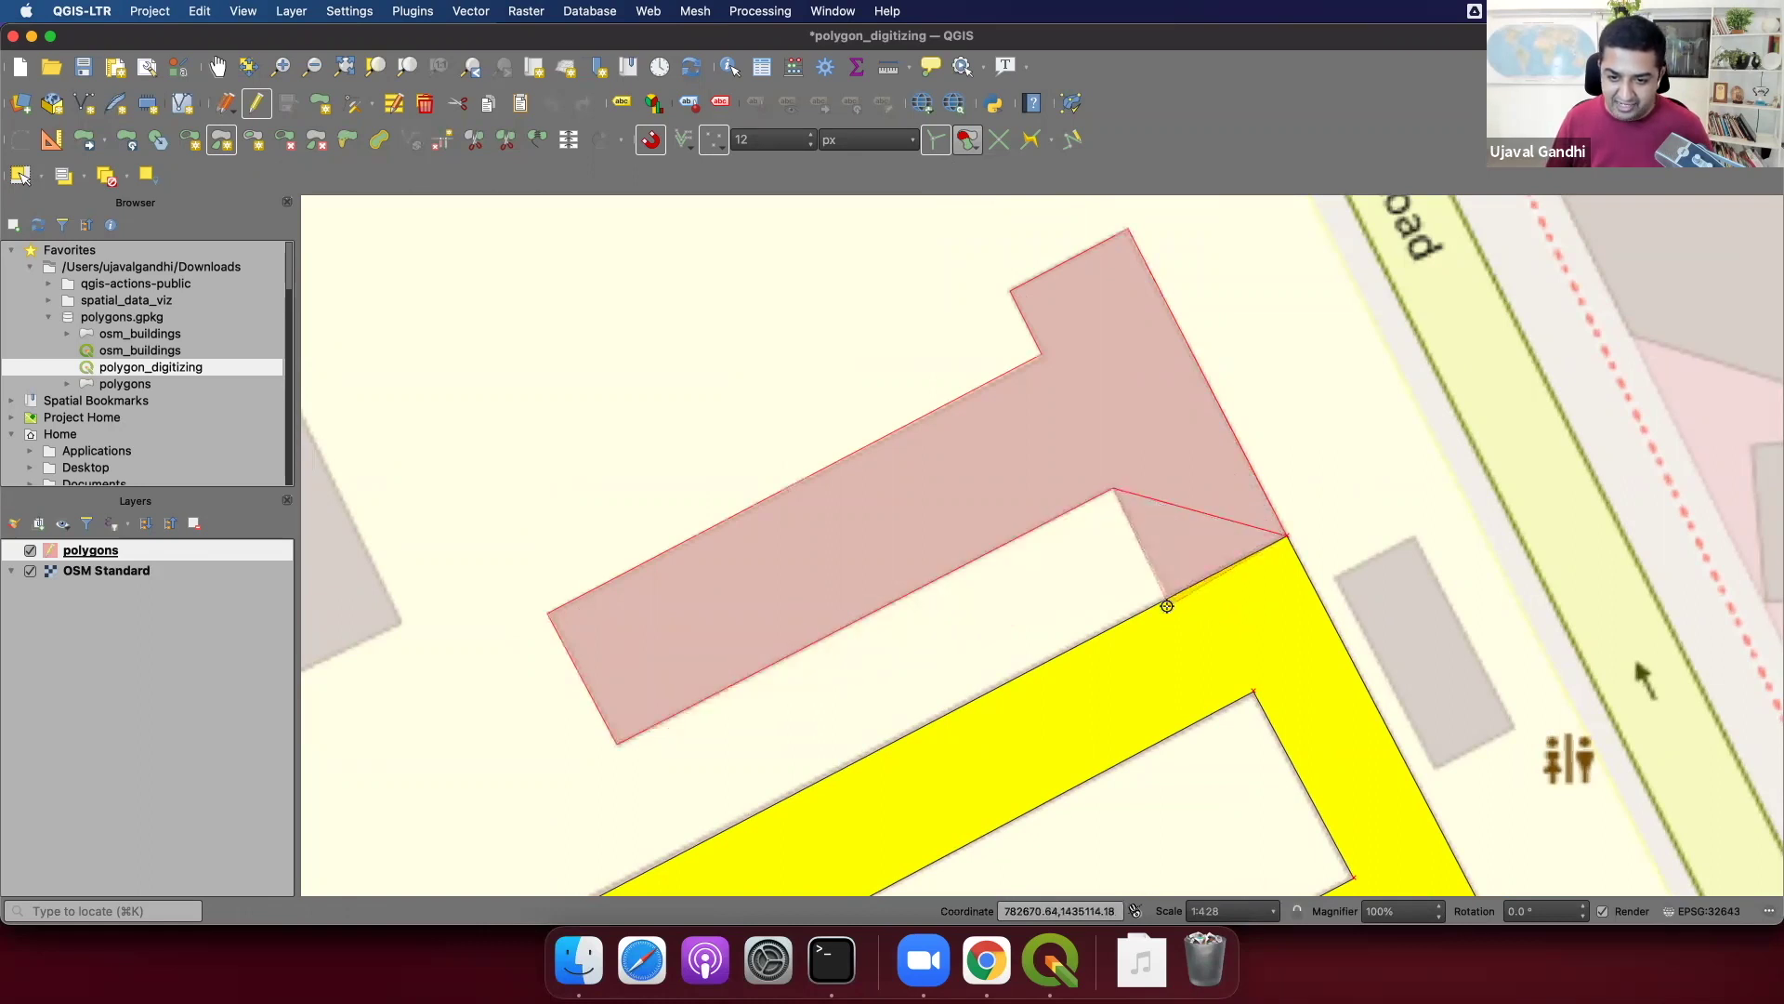
scroll(1167, 605, "up", 2)
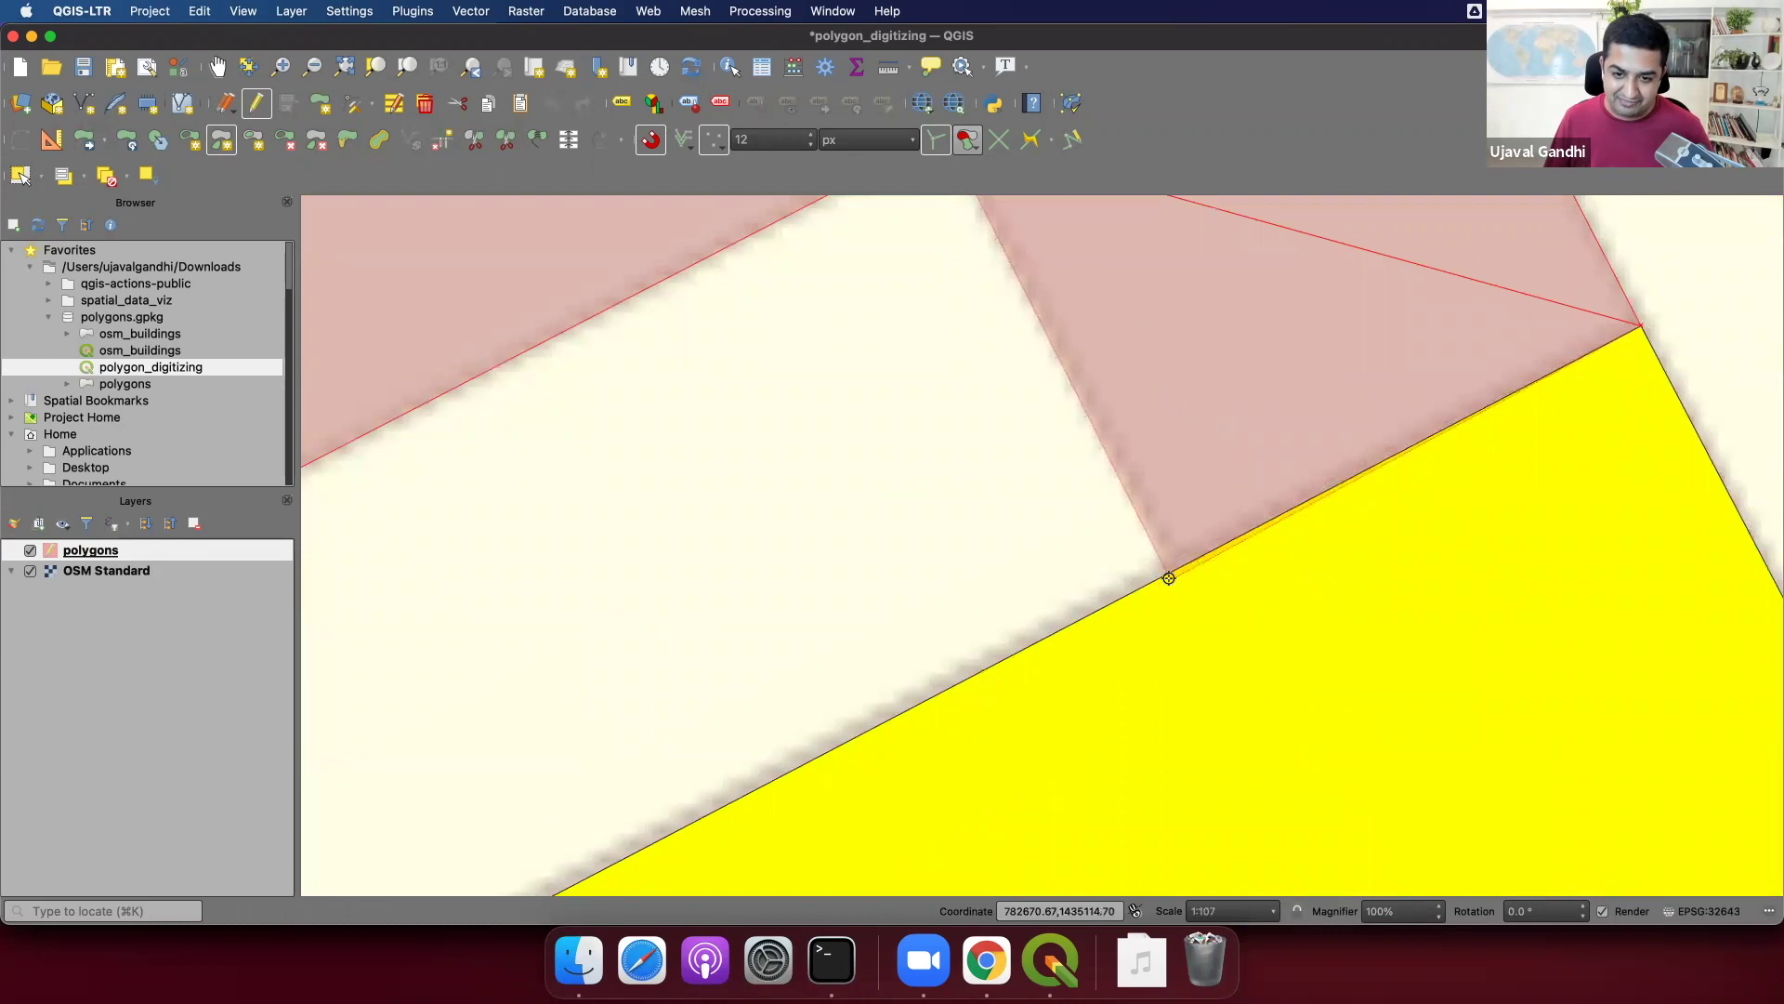
left_click(1175, 593)
scroll(1175, 593, "down", 2)
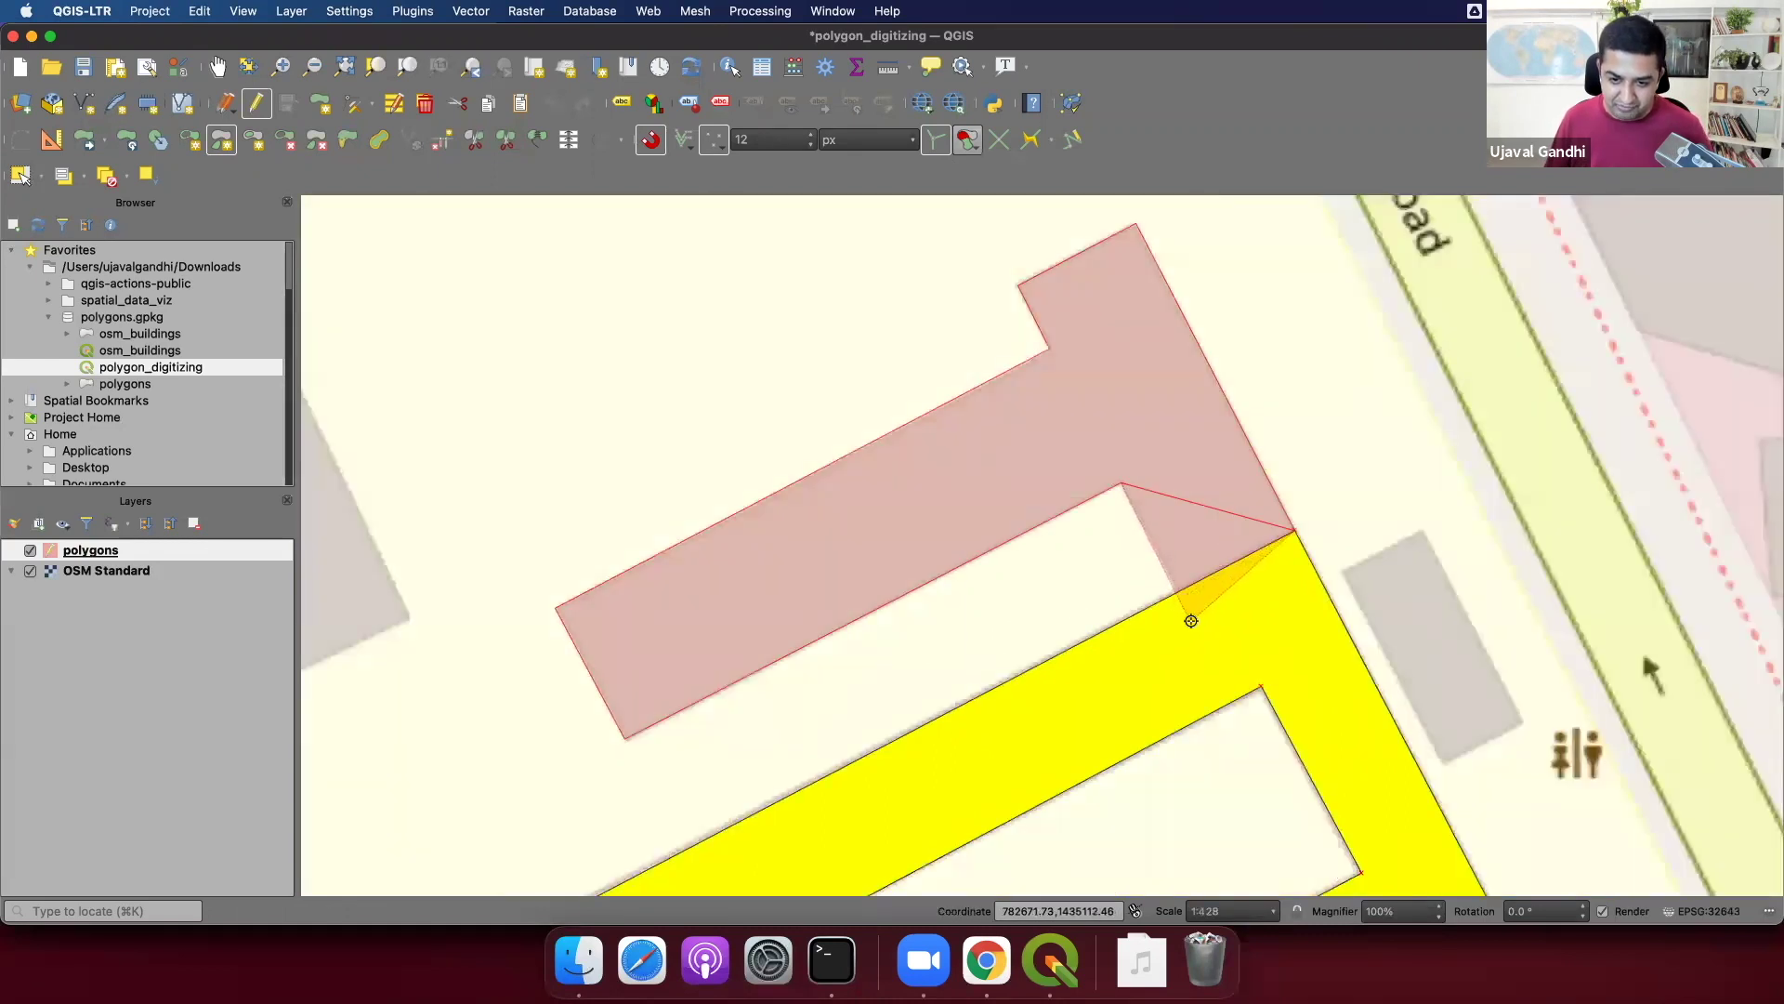
left_click(1193, 621)
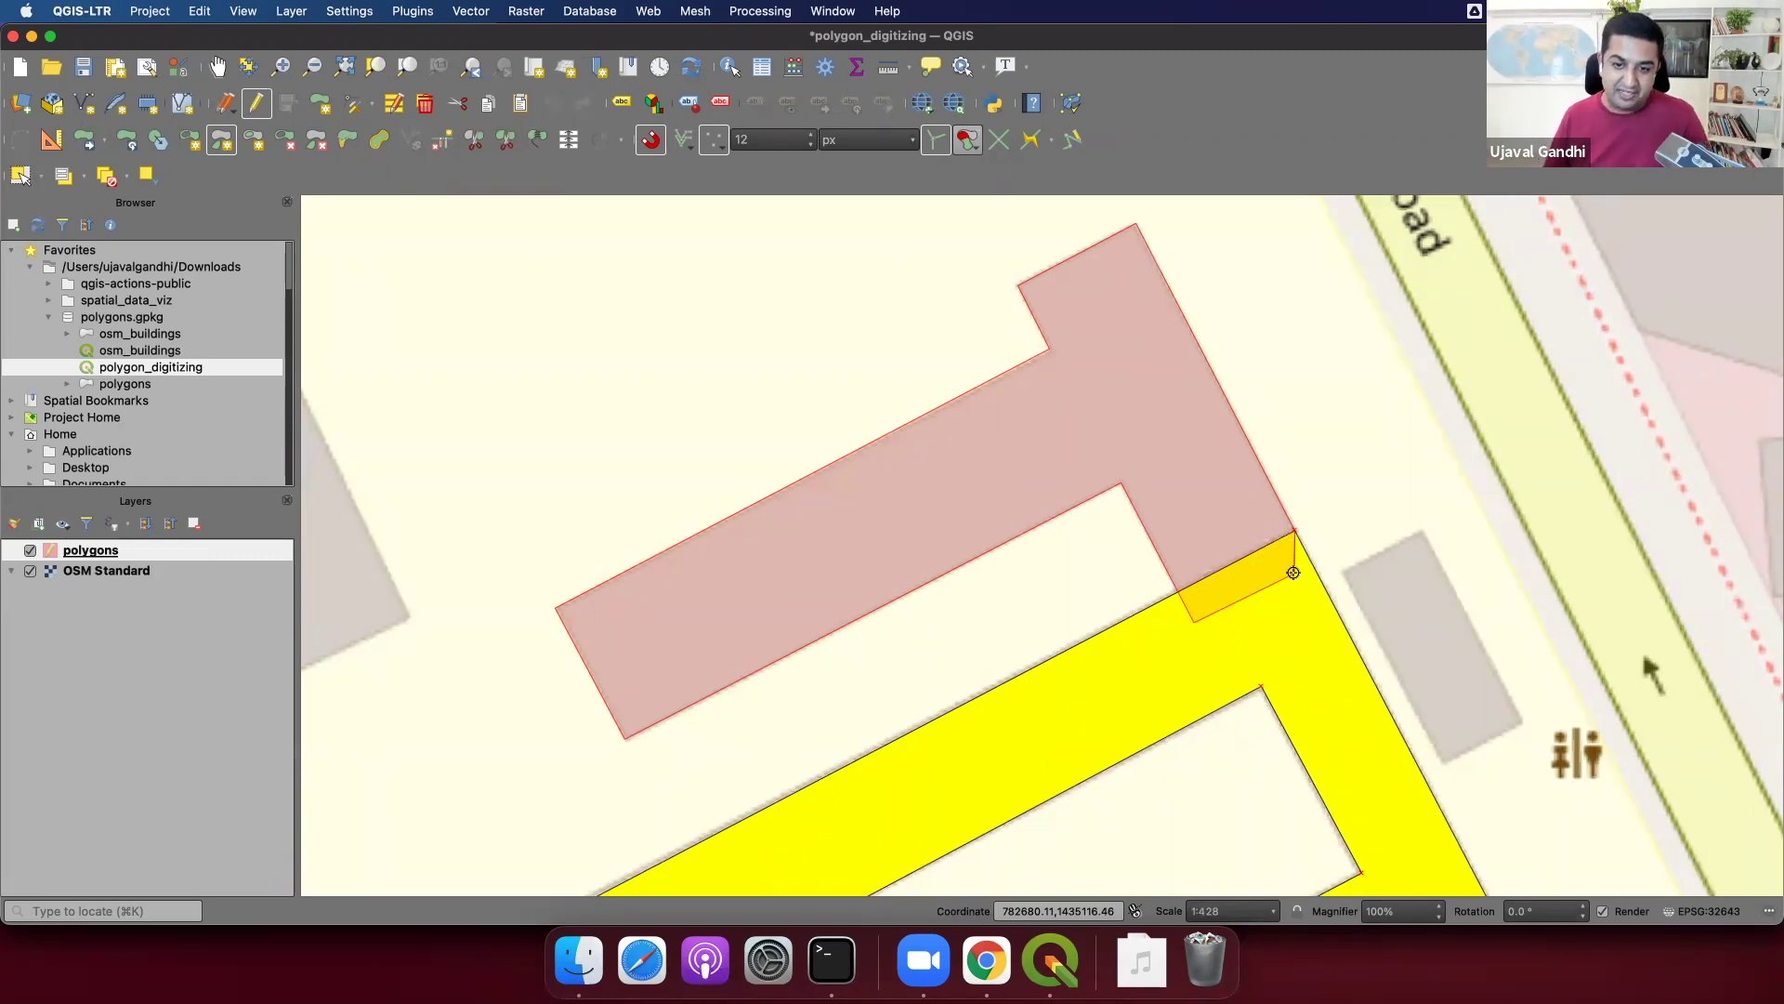
right_click(1294, 573)
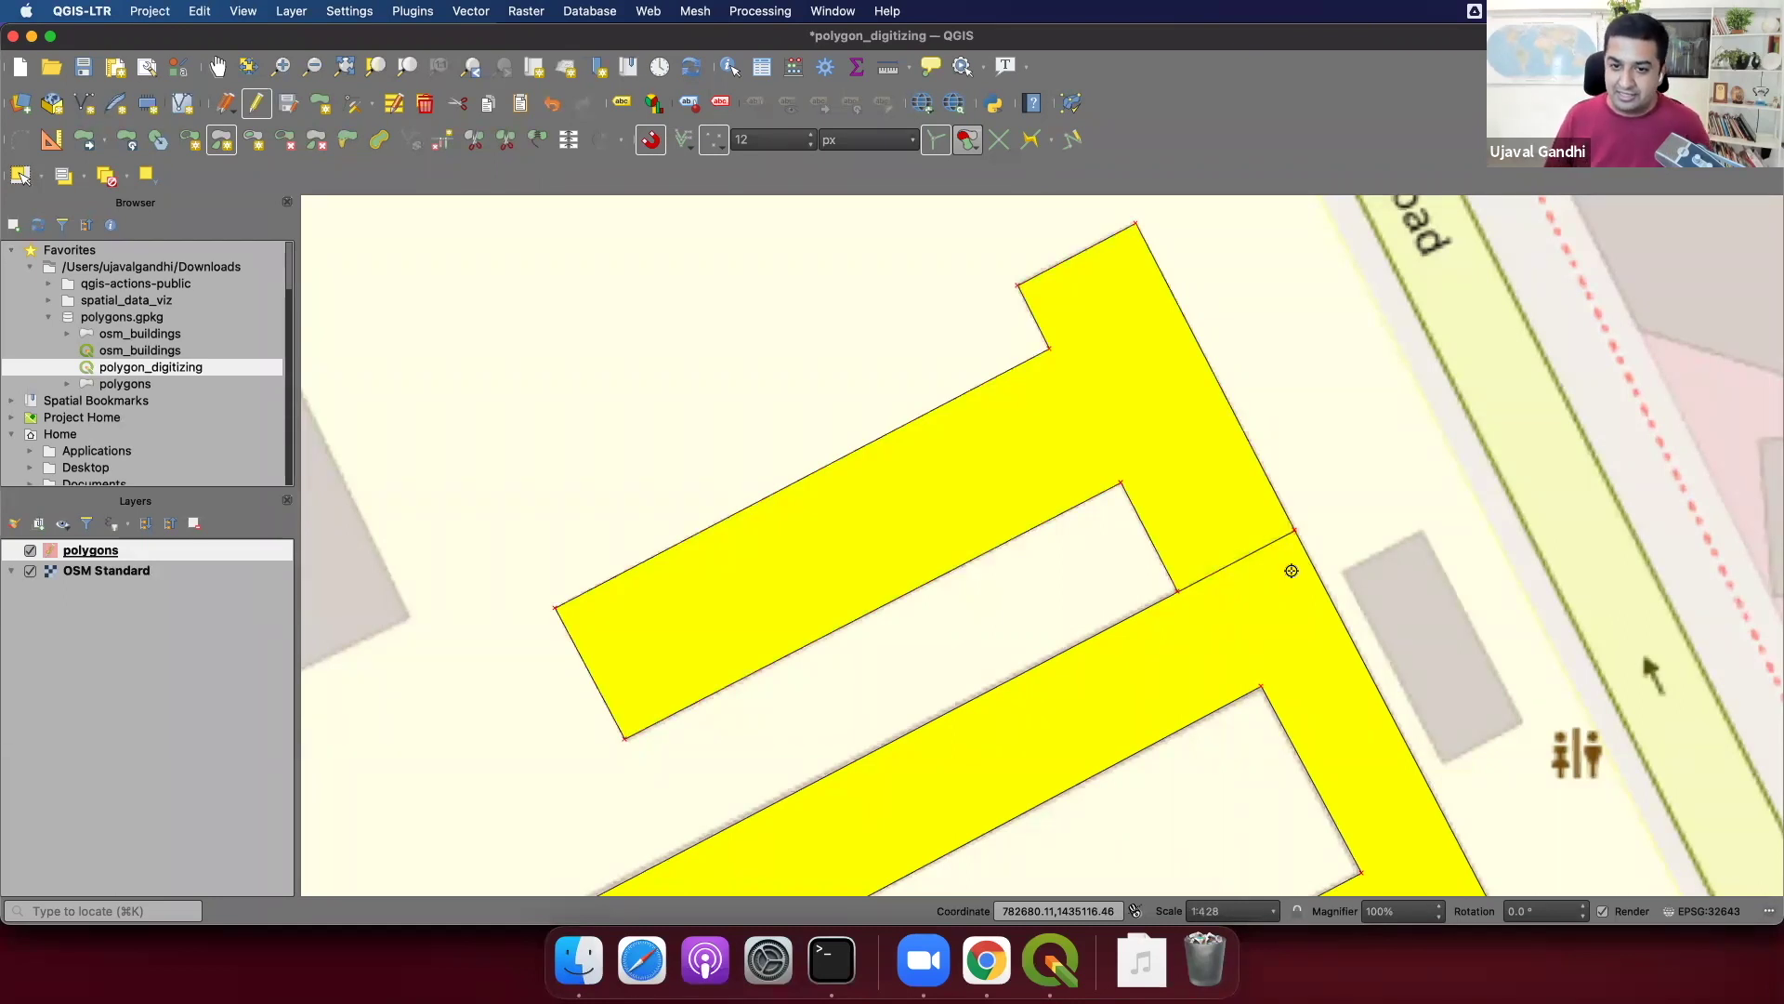
Save the polygons layer edits, leave editing mode, clear the selection, and zoom out over Museum Road.
left_click(289, 102)
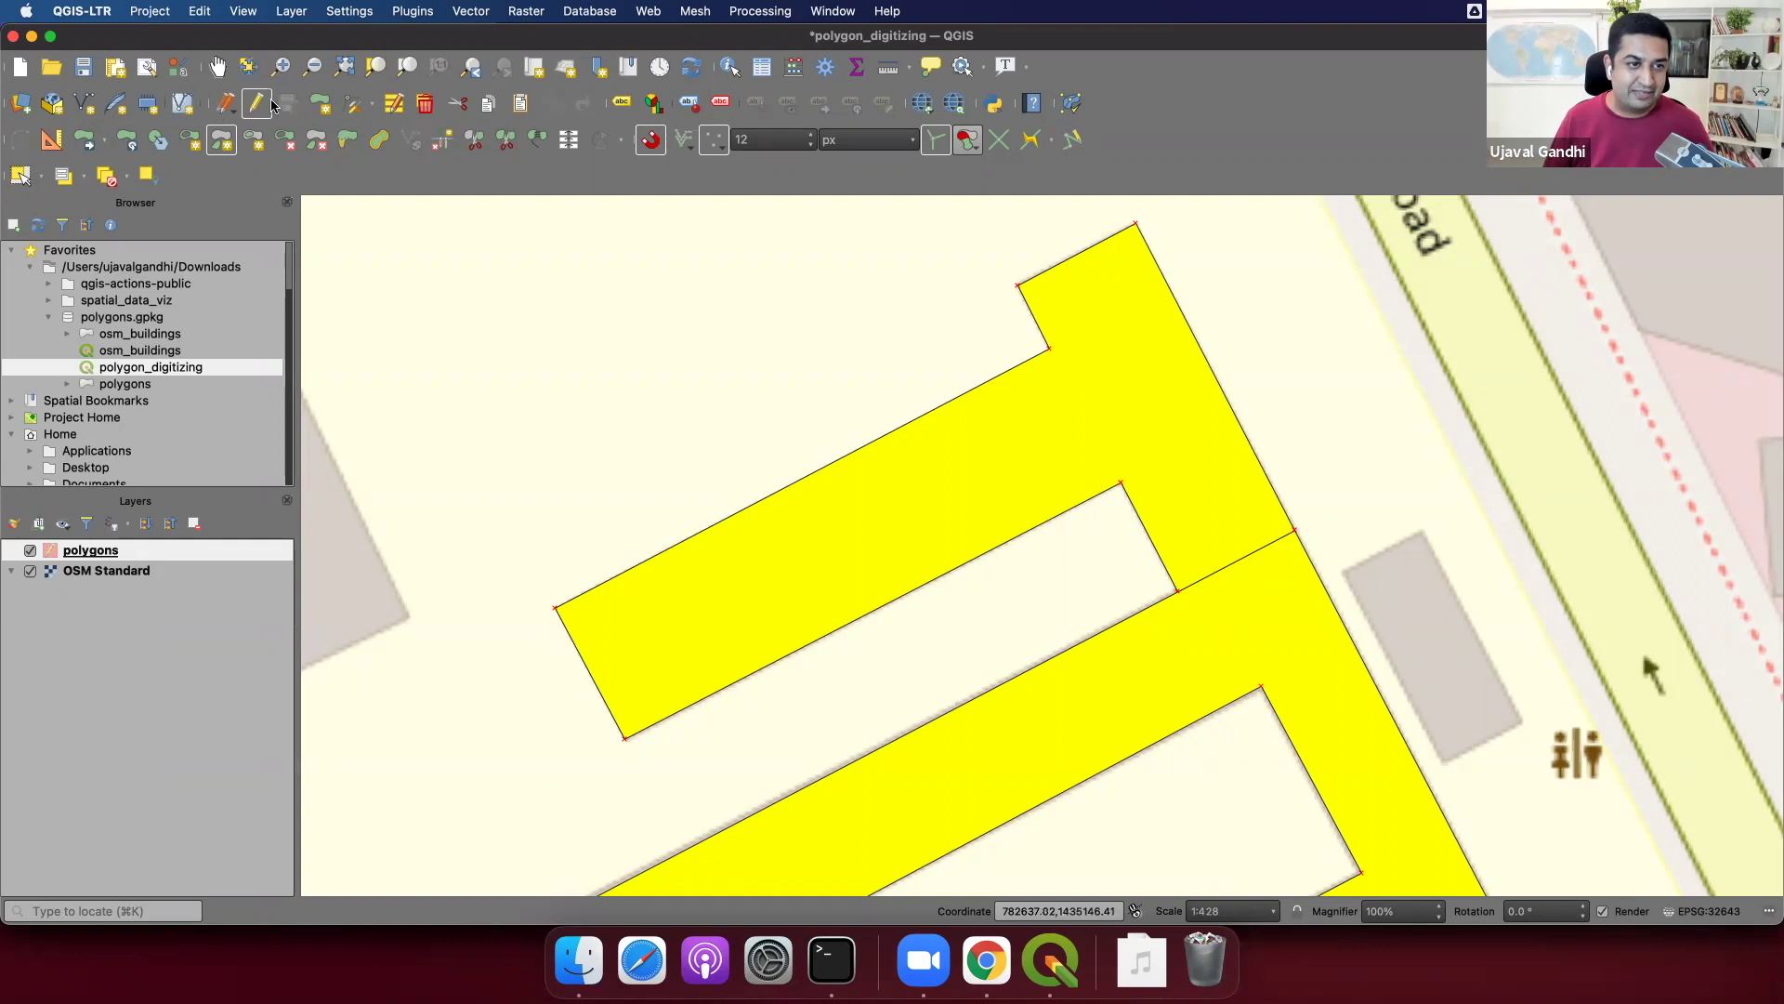
left_click(256, 102)
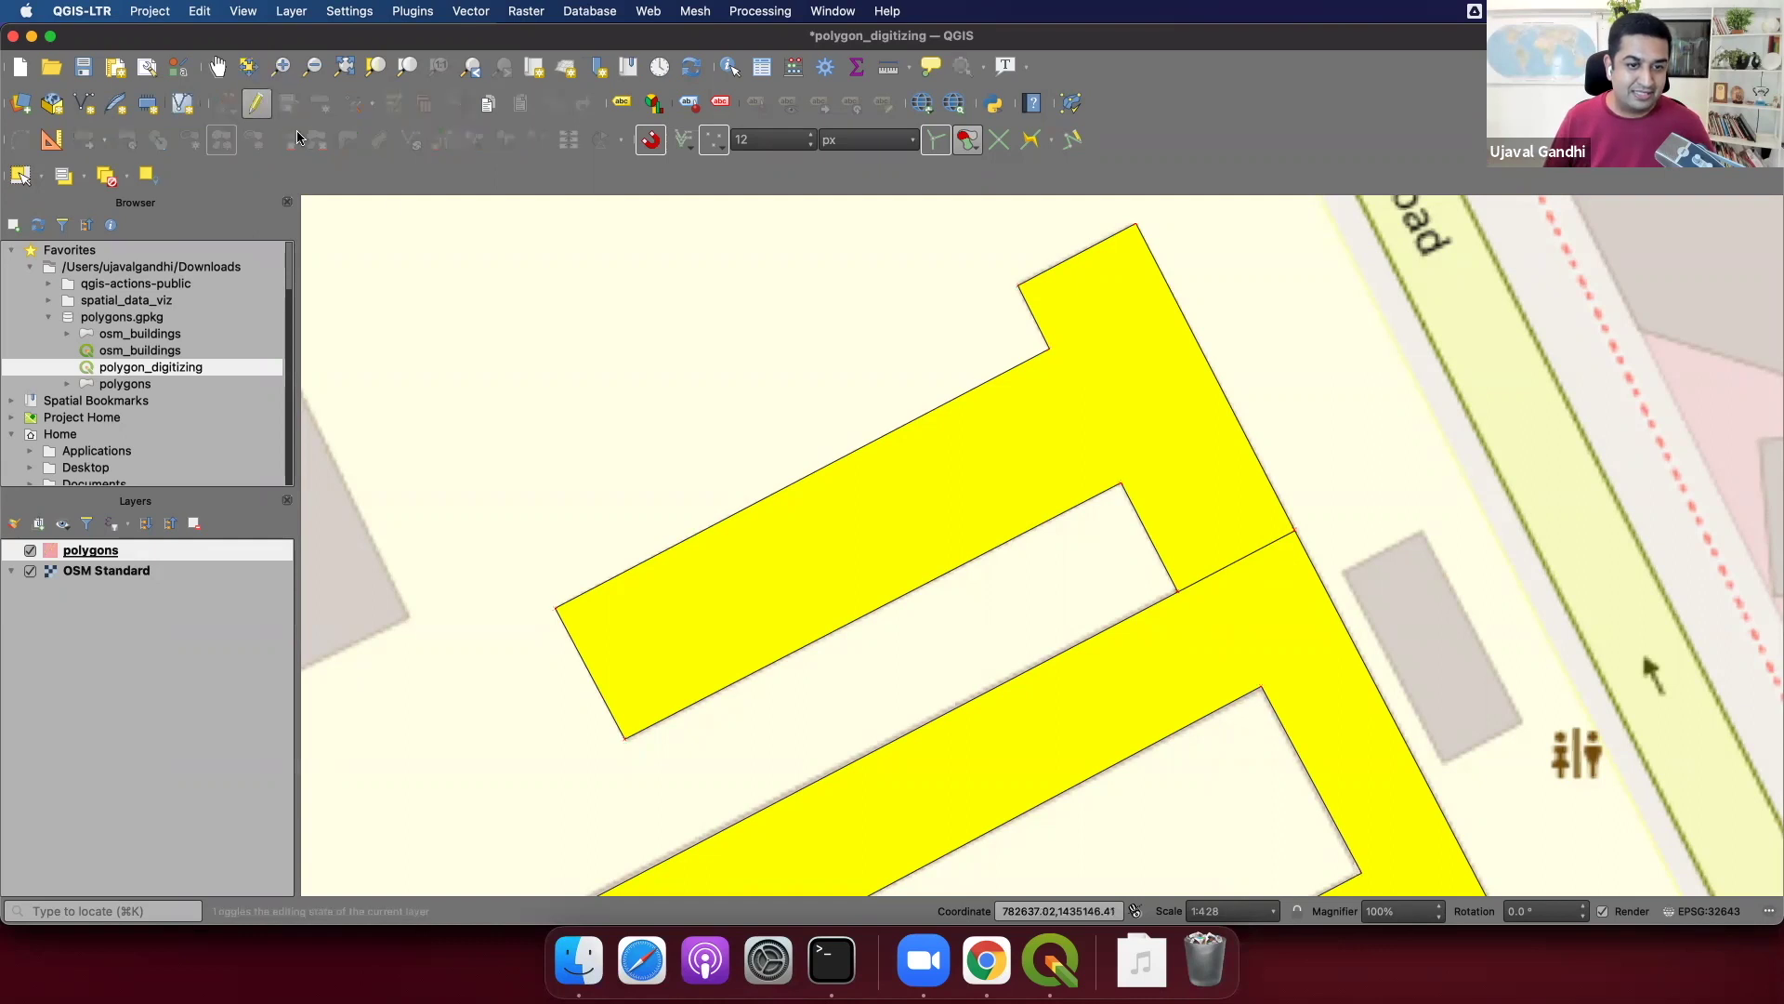
left_click(116, 180)
scroll(583, 400, "down", 2)
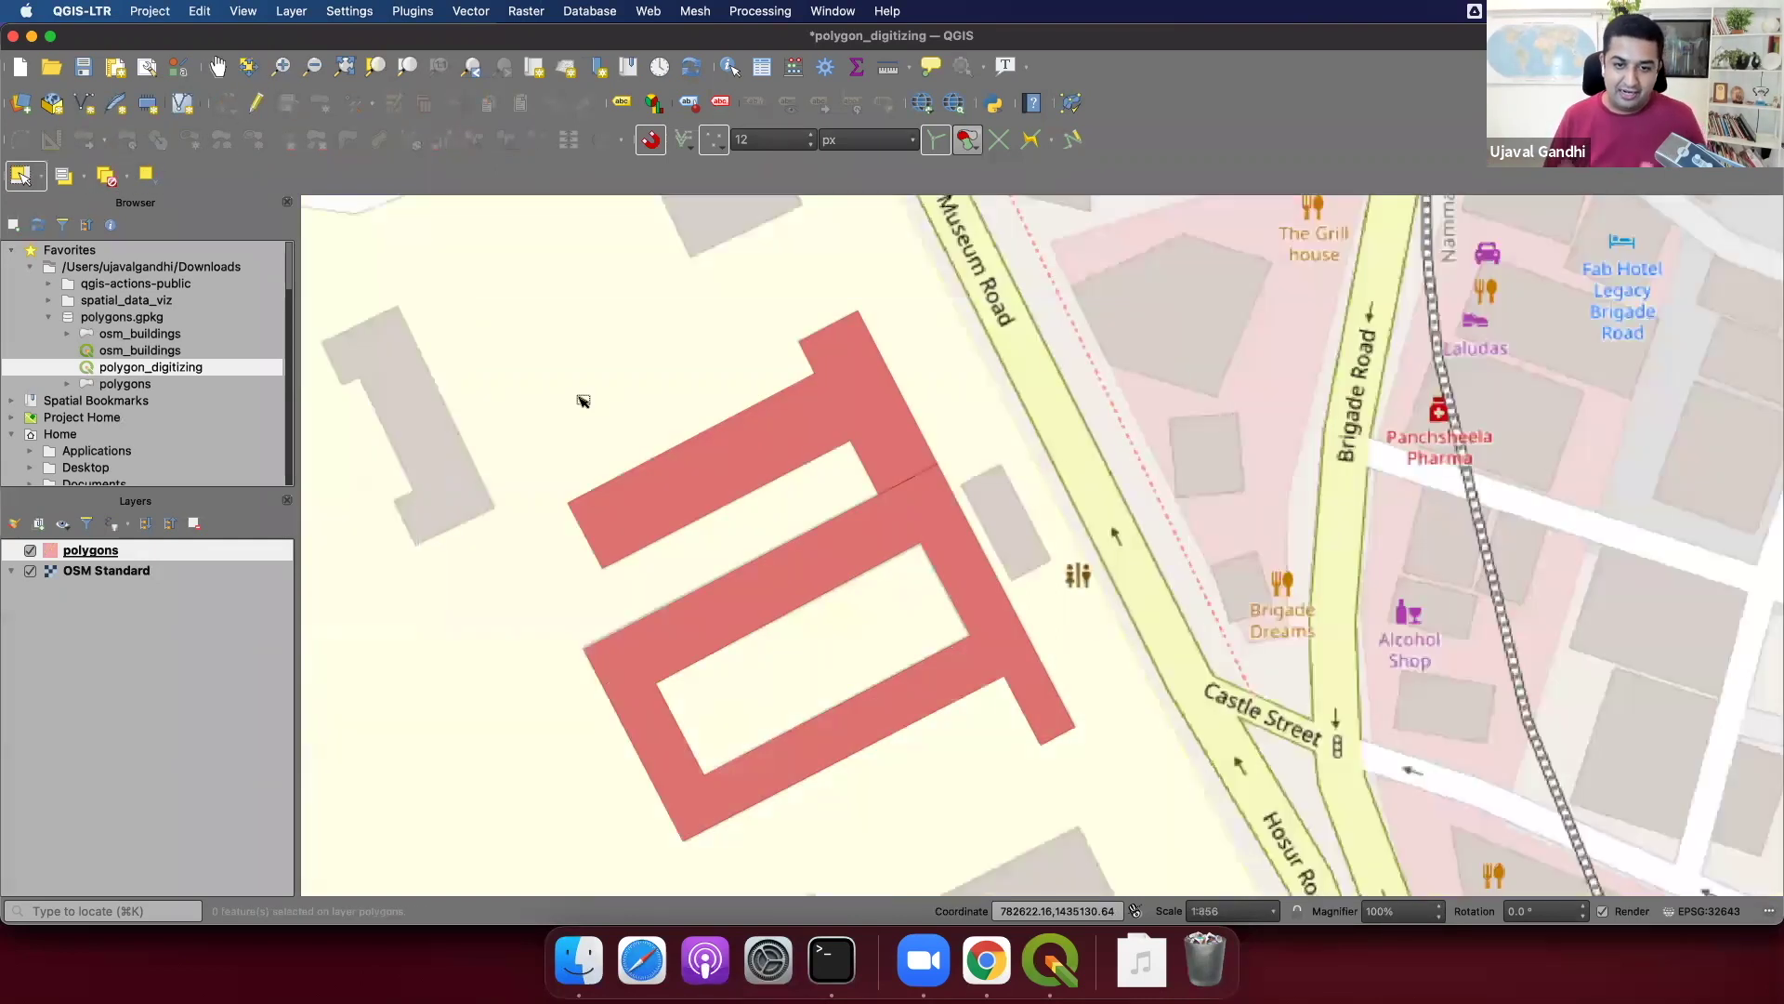